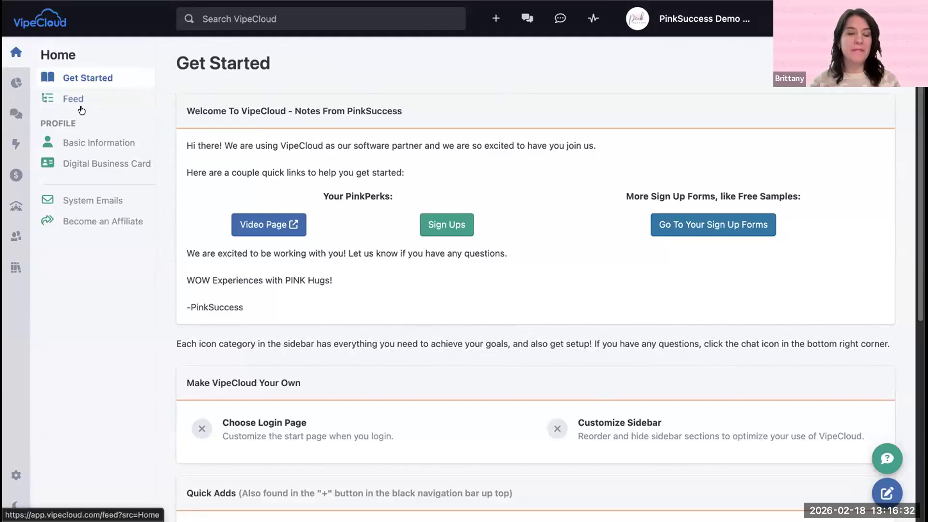
Step: Open the Schedulers page in the Automation section
click(13, 147)
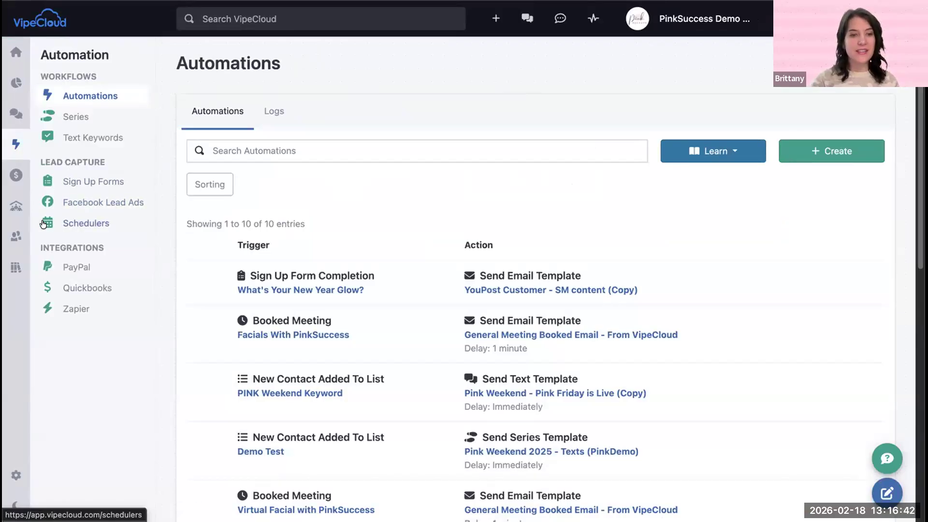
click(84, 224)
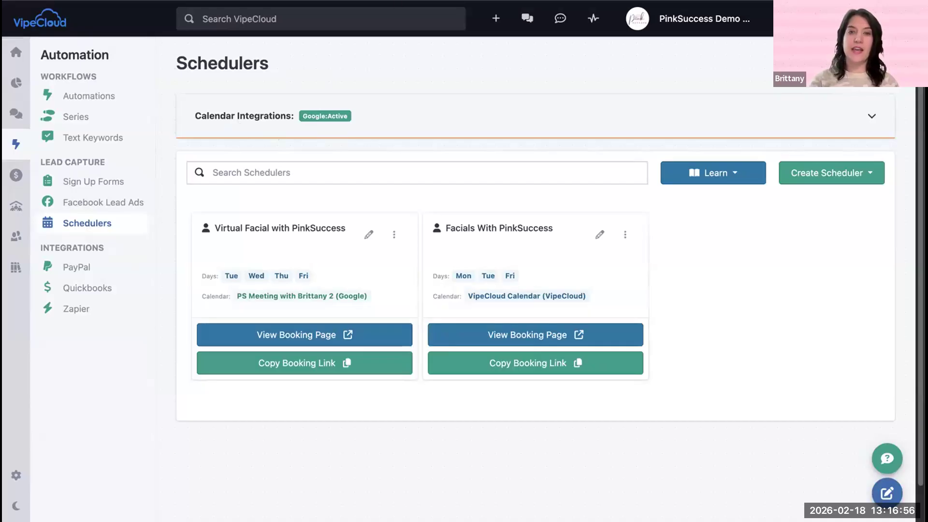
Step: Look over the Scheduler training videos on the PinkSuccess VipeCloud training page, and return to the Schedulers page in VipeCloud
key(ctrl+Tab)
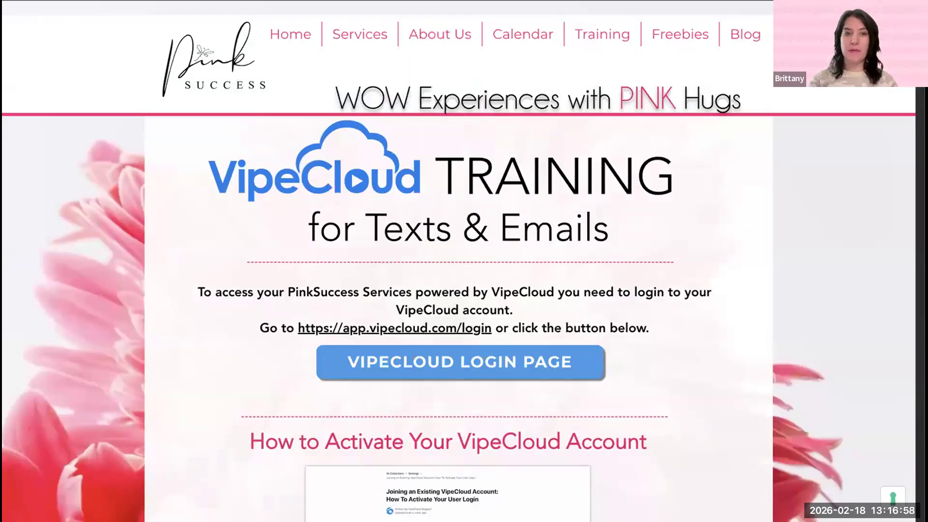
mouse_move(600, 25)
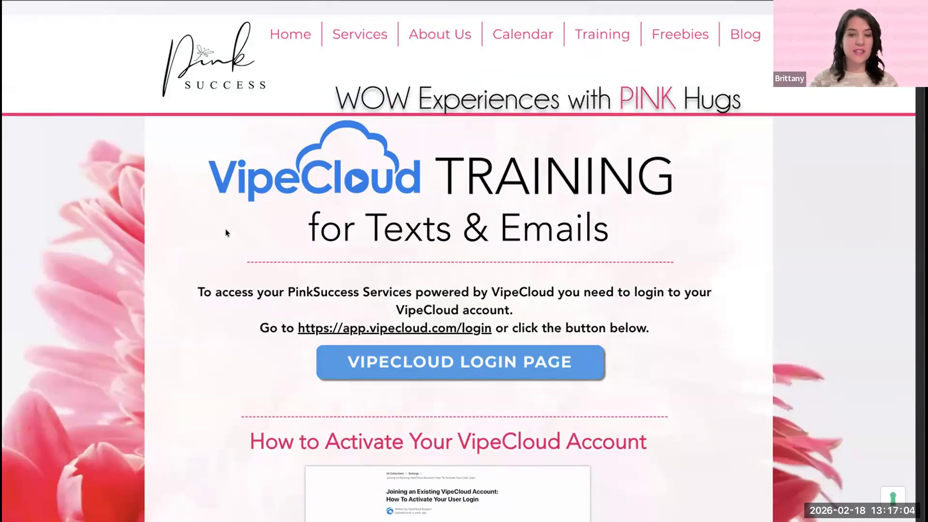
scroll(224, 232, down, 2)
scroll(222, 244, down, 10)
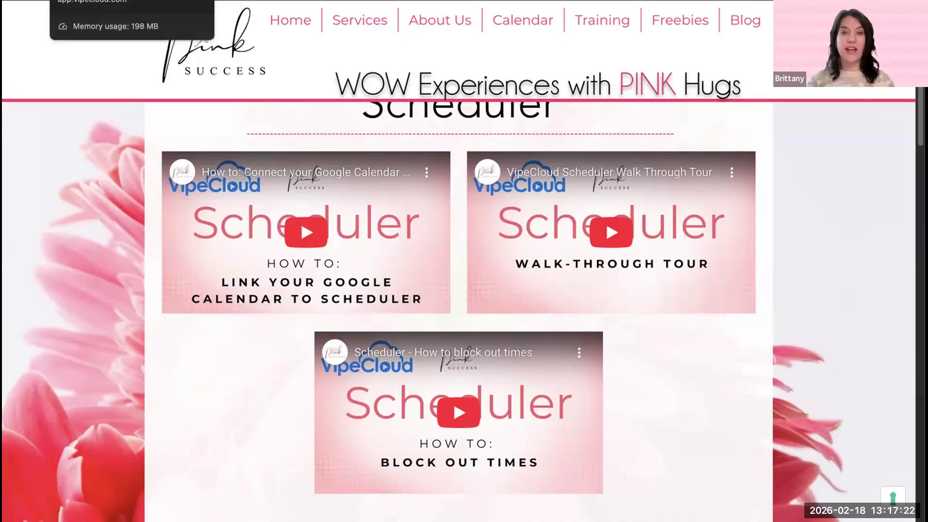
click(97, 0)
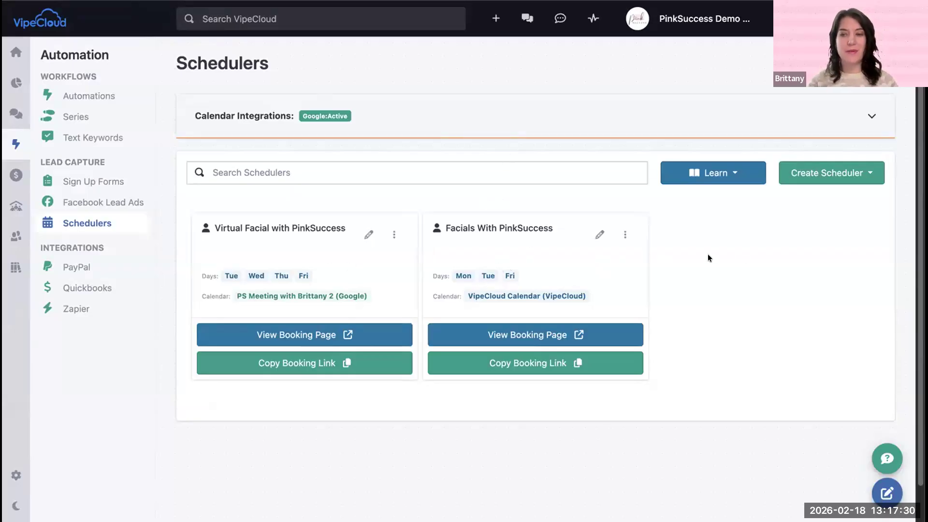
Step: Start a new individual scheduler and set its event name to "Pink Pop Up"
click(820, 174)
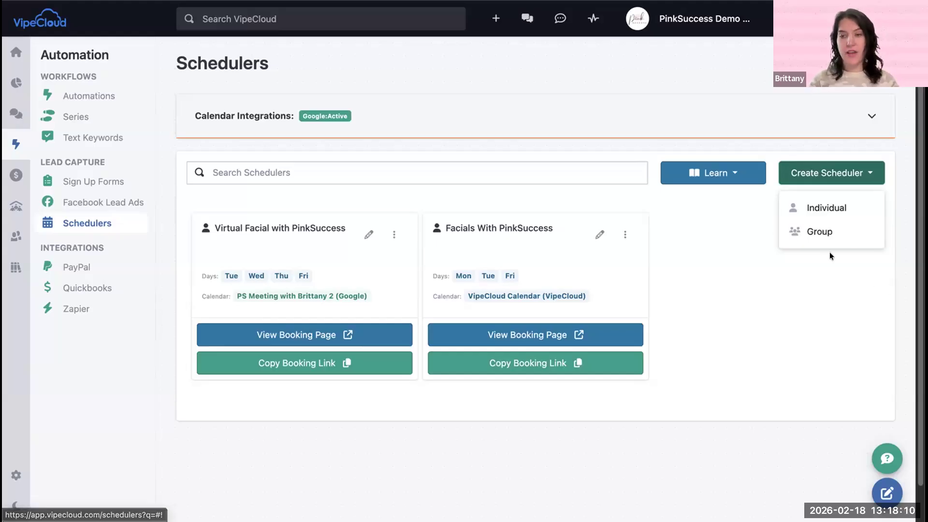
click(816, 213)
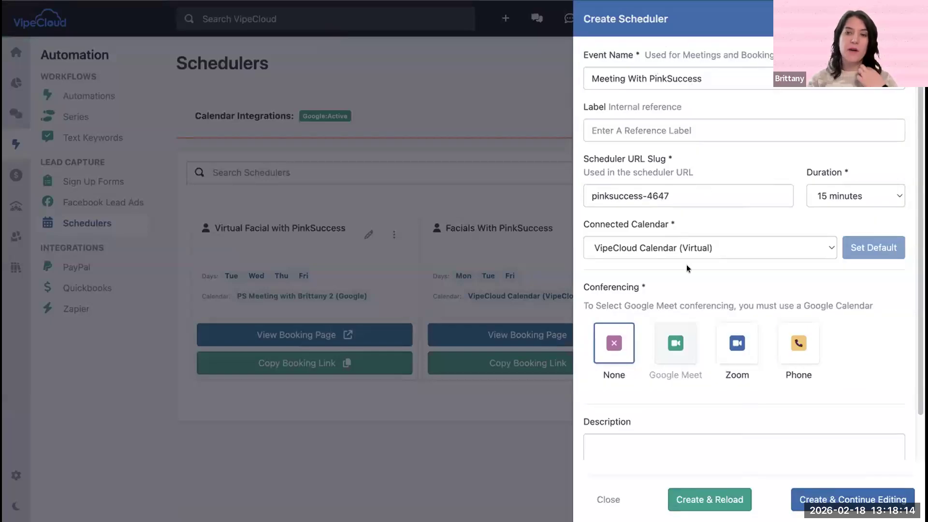
triple_click(614, 73)
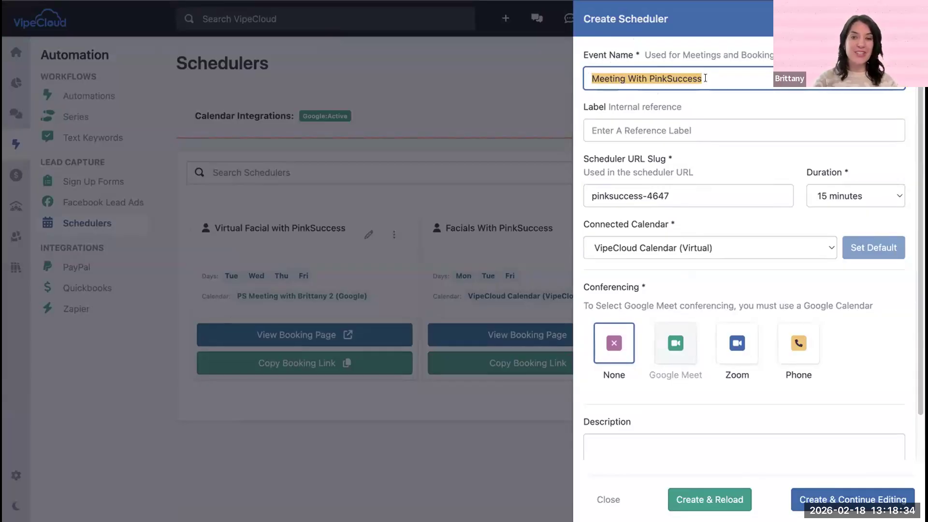
text(P)
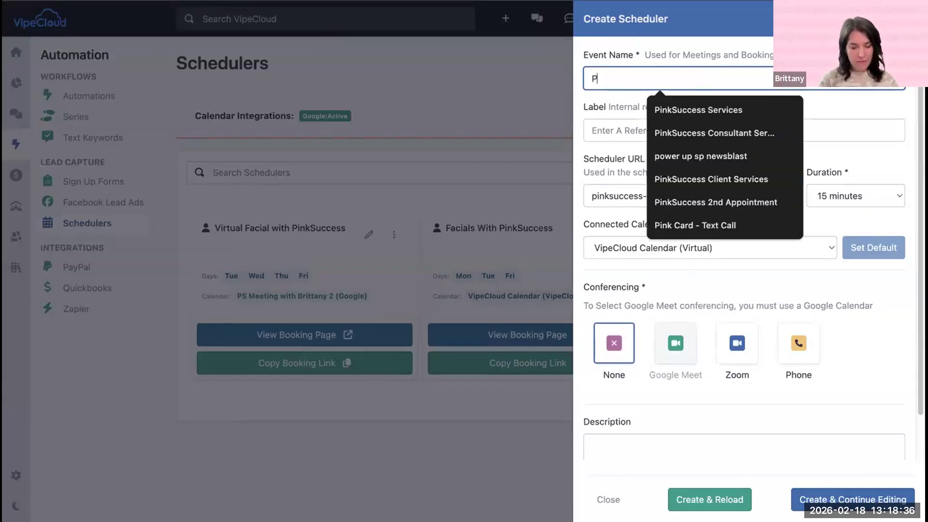
text(ink )
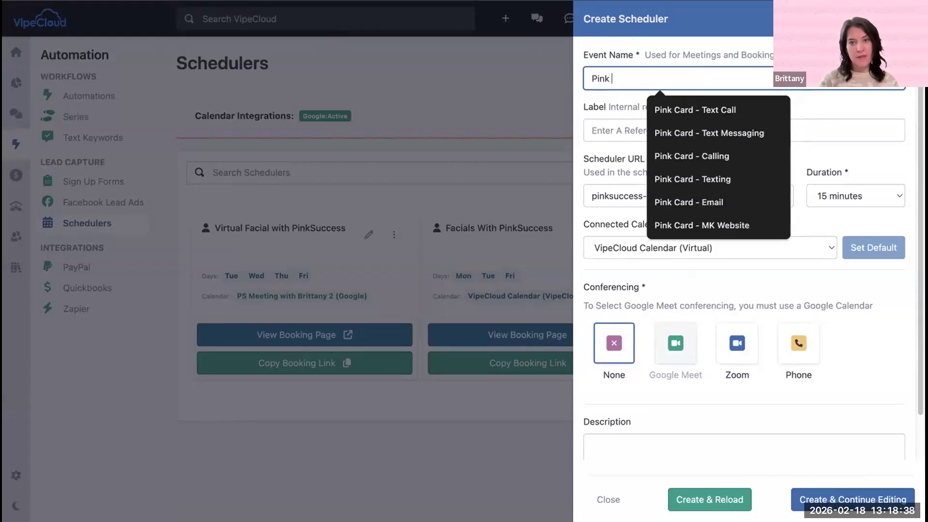
text(Pop Up)
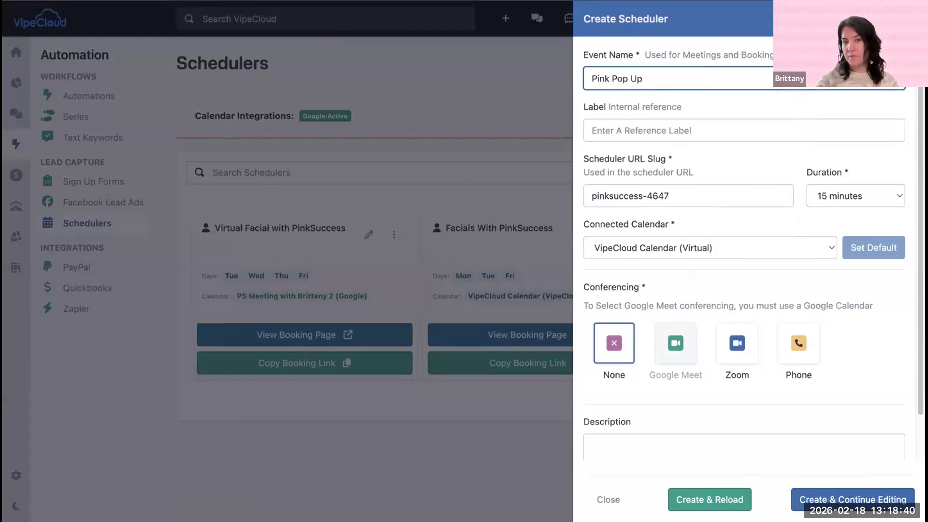
click(674, 97)
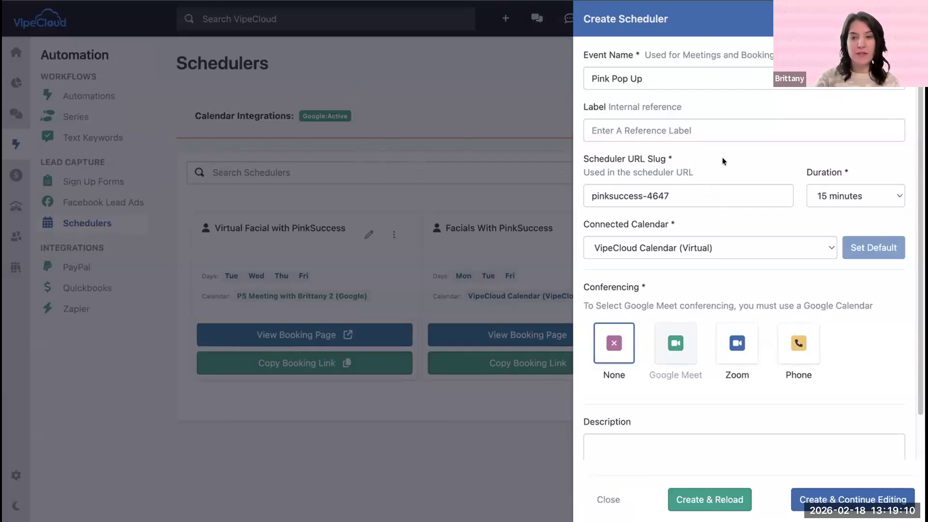
Step: Try "Consultant booking page" as the scheduler's internal reference label and clear it again
drag(590, 78, 680, 74)
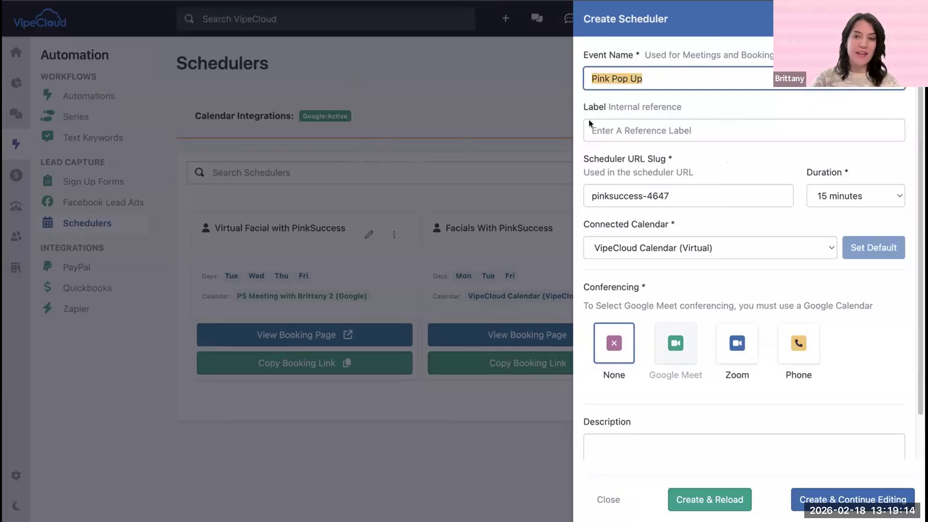
click(674, 130)
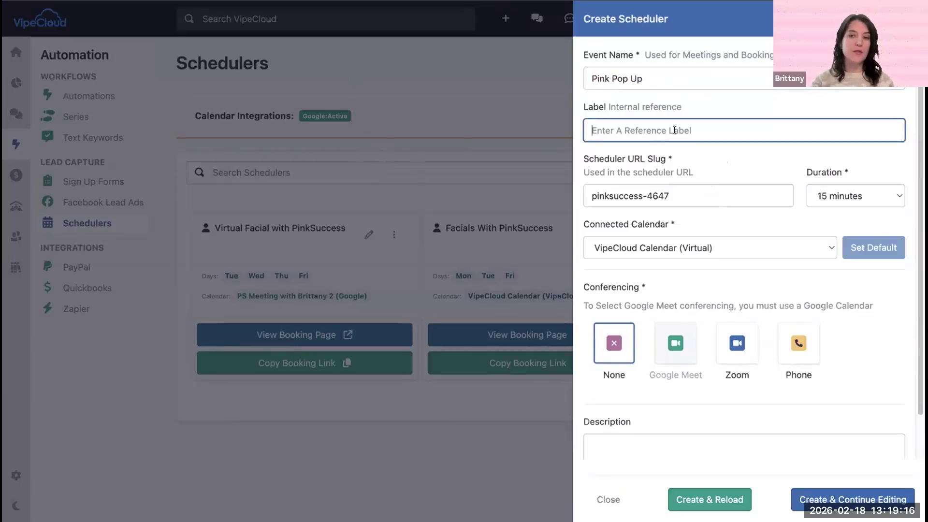
click(721, 97)
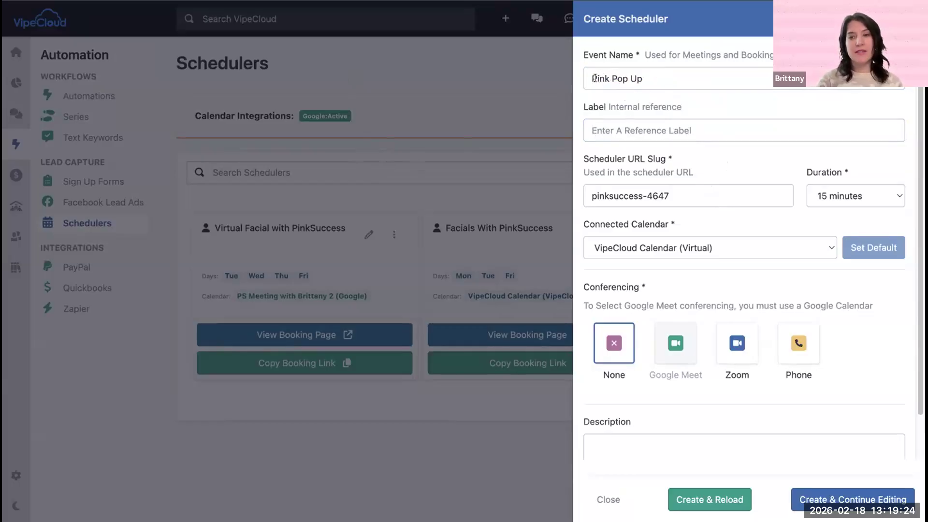
click(623, 130)
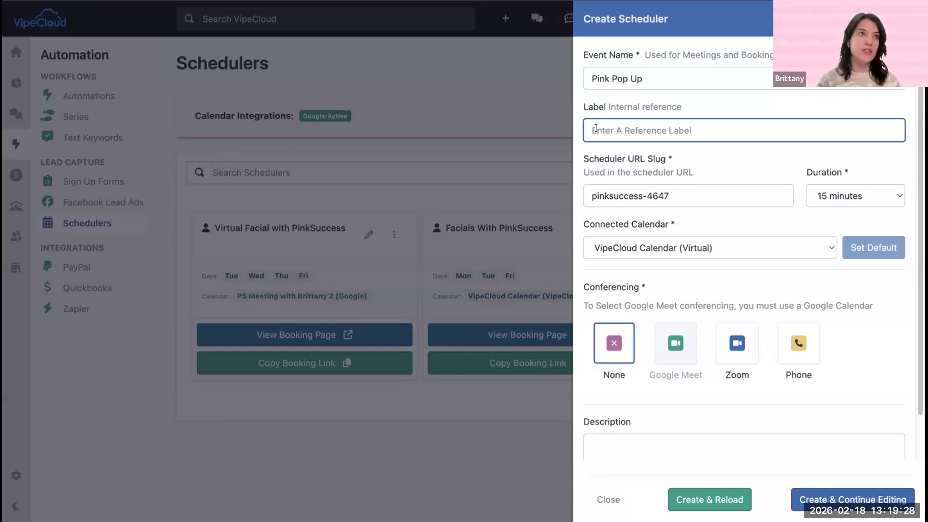
text(Consu)
text(ltan)
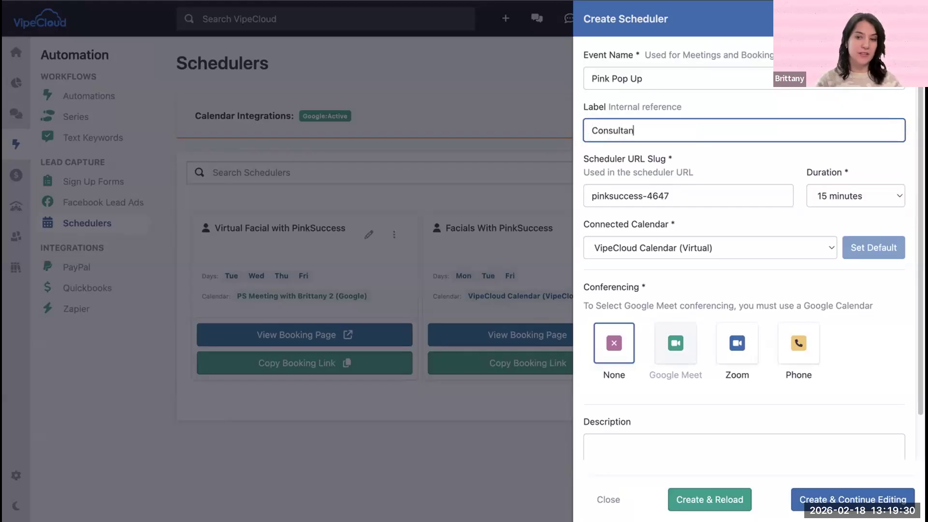
text(t booking page)
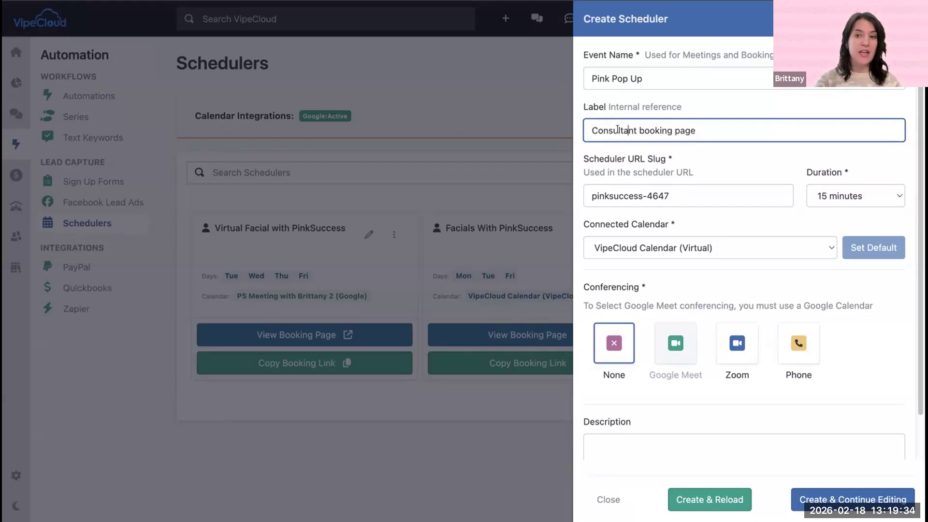
drag(585, 129, 751, 124)
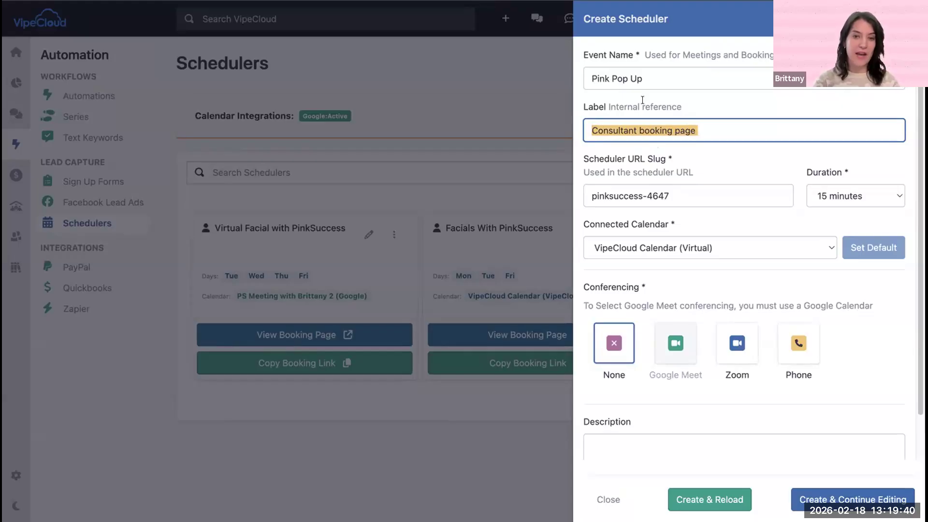
key(BackSpace)
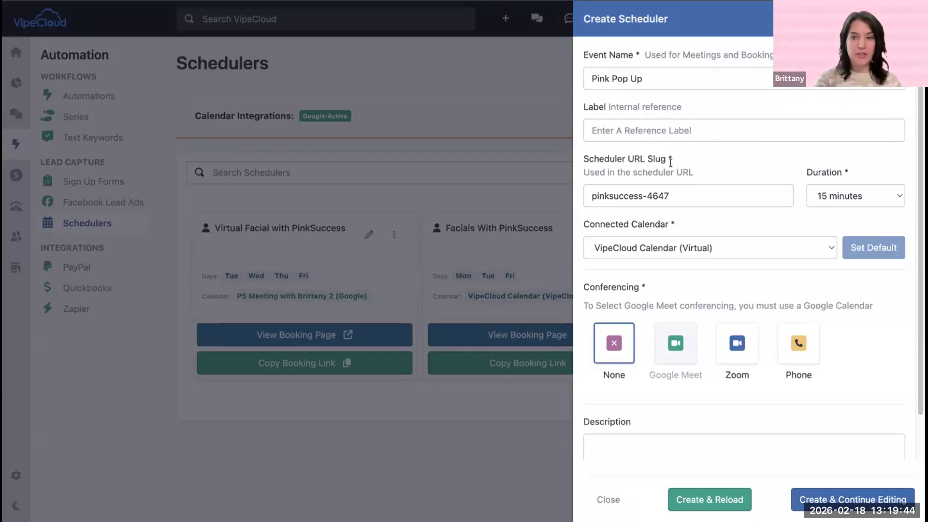
Step: Replace the scheduler's URL slug with "pinkpopup"
scroll(652, 119, down, 1)
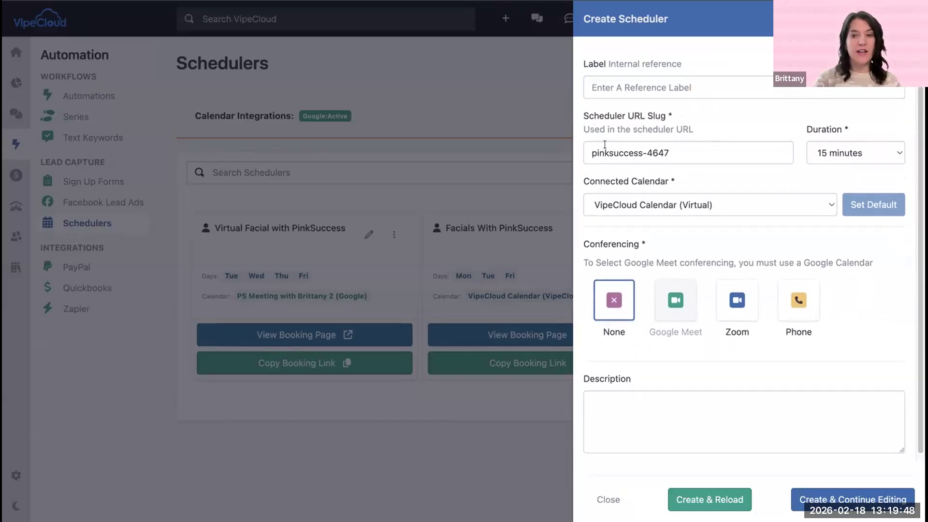
scroll(623, 138, up, 1)
click(615, 191)
double_click(614, 191)
triple_click(616, 191)
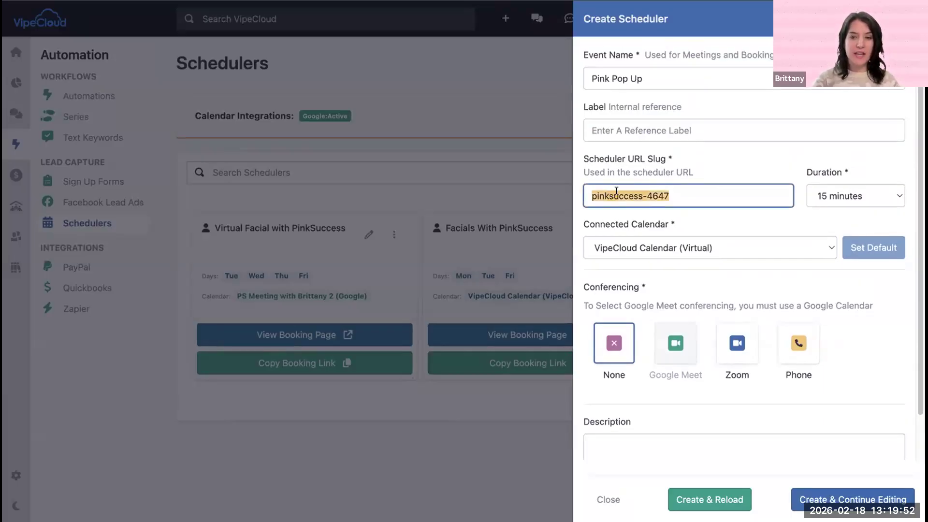
text(p)
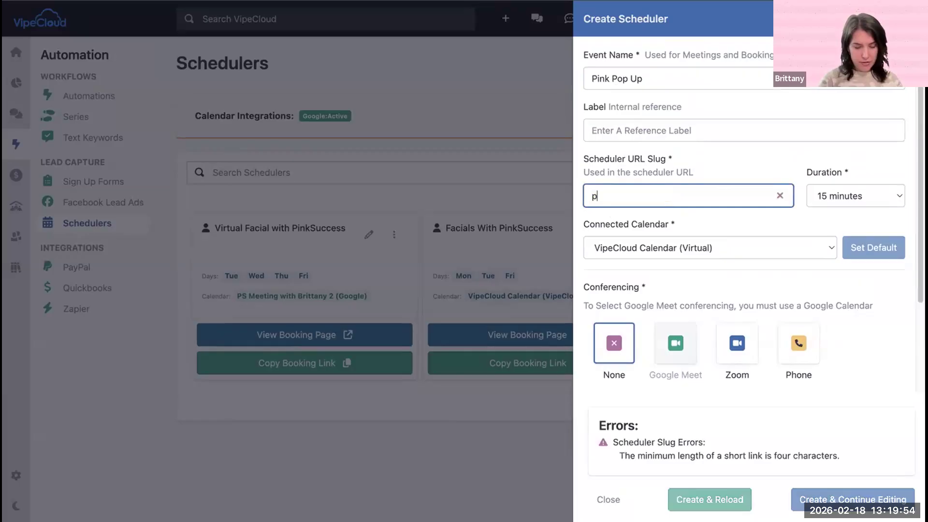
text(inkpopup)
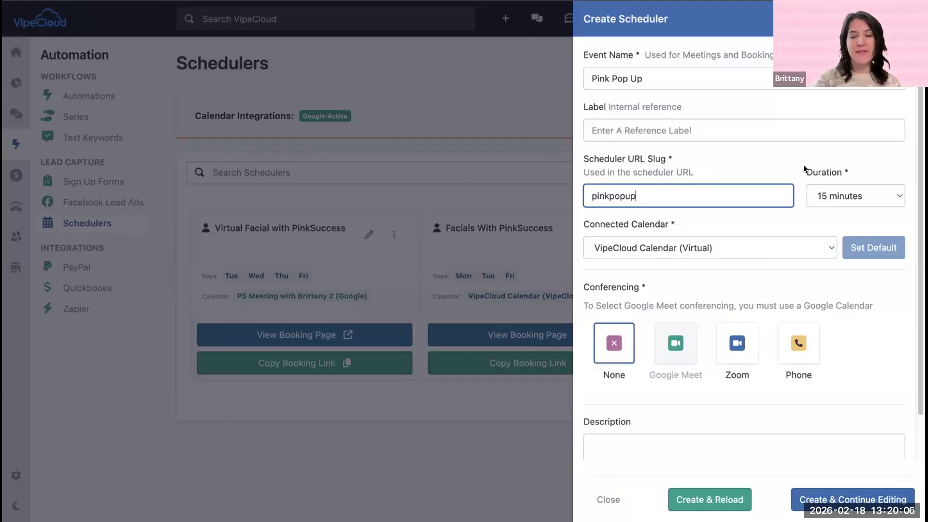
Step: Set the meeting duration to 30 minutes and choose VipeCloud Calendar (Virtual) as the connected calendar
click(840, 189)
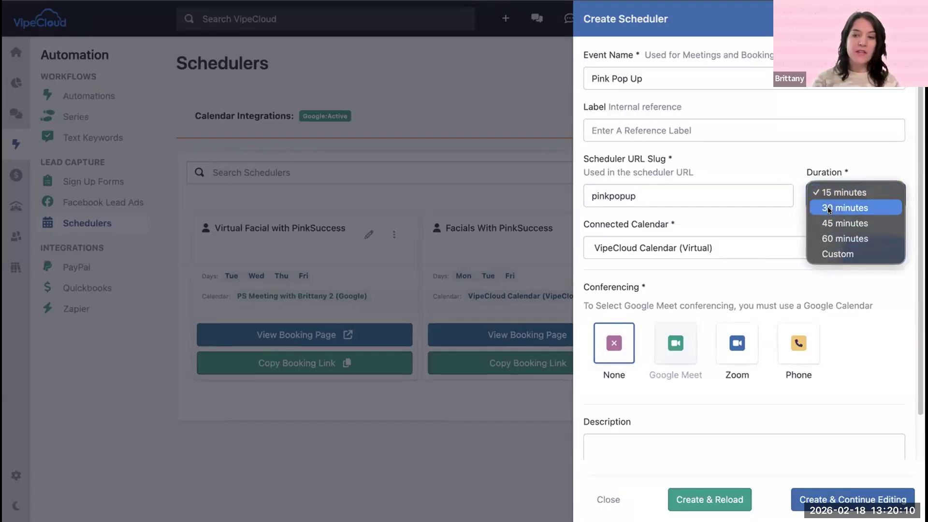
click(827, 207)
scroll(792, 216, down, 2)
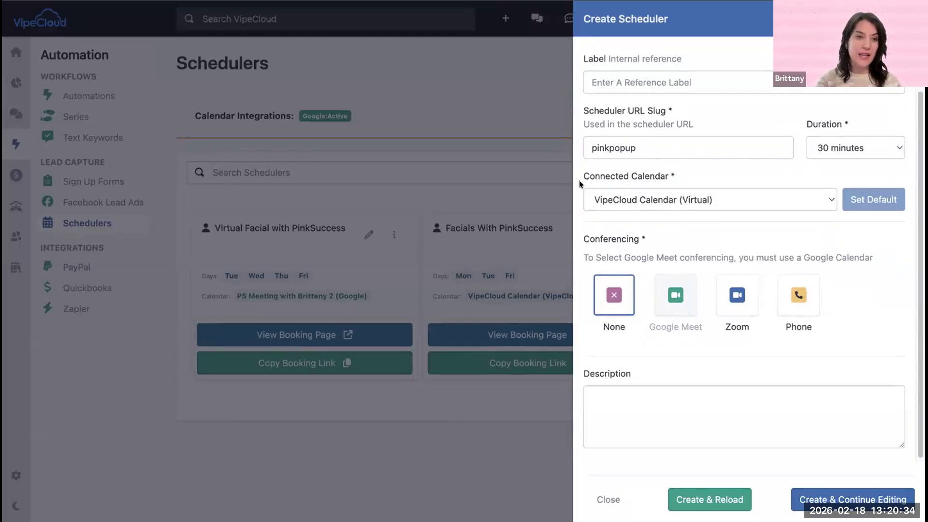
click(644, 208)
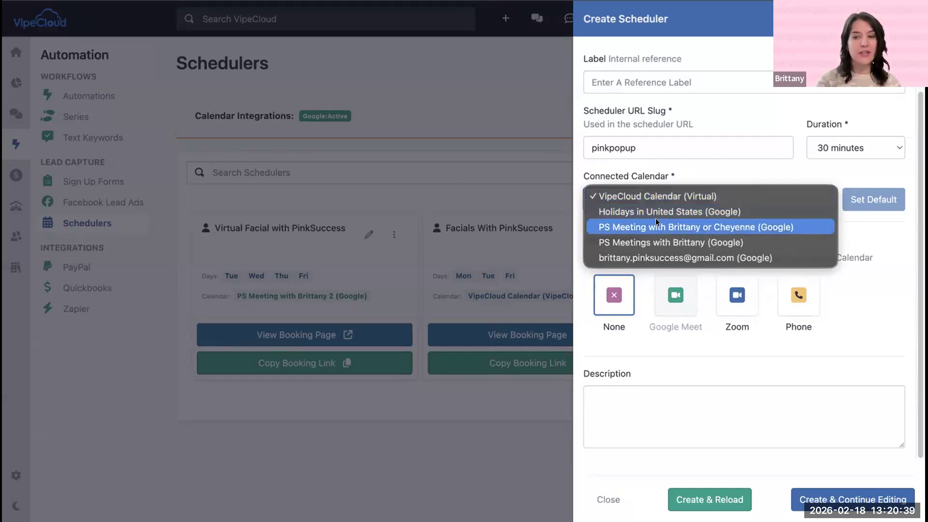
click(643, 196)
click(722, 179)
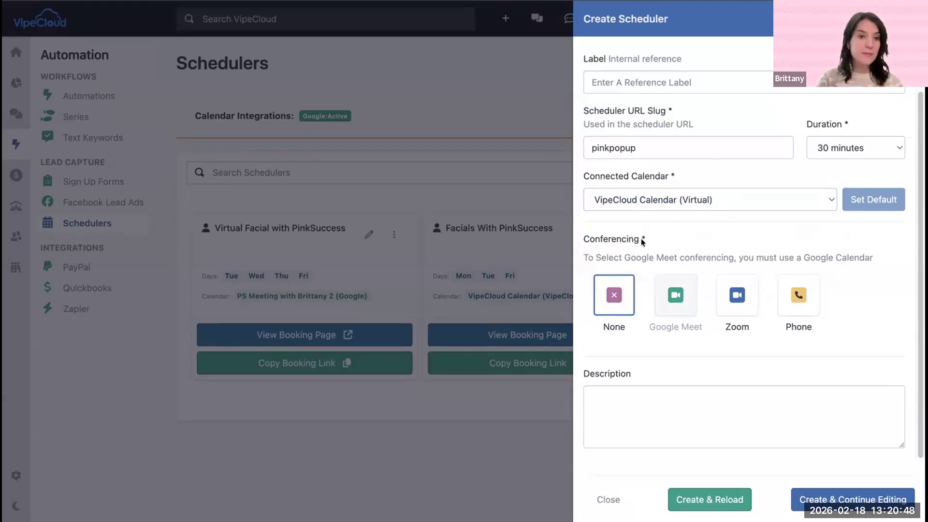
Step: Try Zoom conferencing with its personal meeting URL field, and set conferencing back to None
click(726, 290)
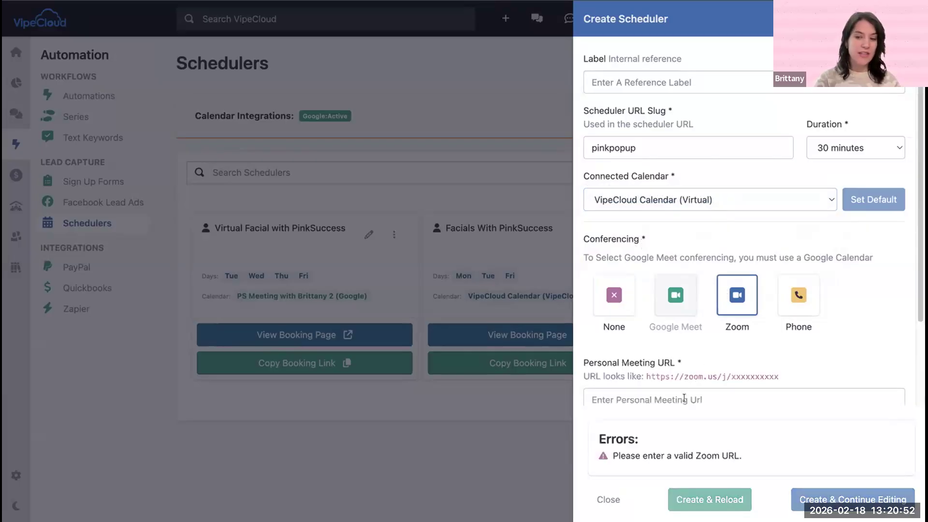
scroll(680, 390, down, 3)
click(640, 279)
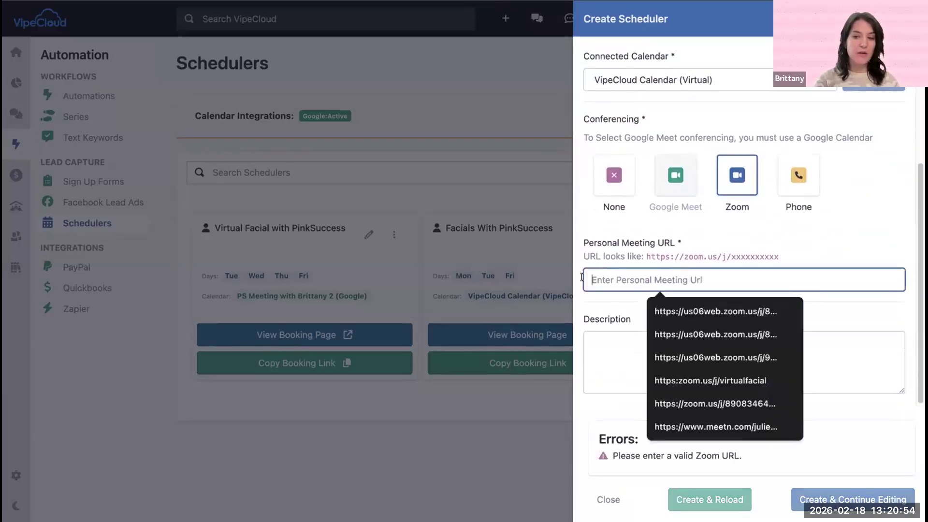
click(623, 303)
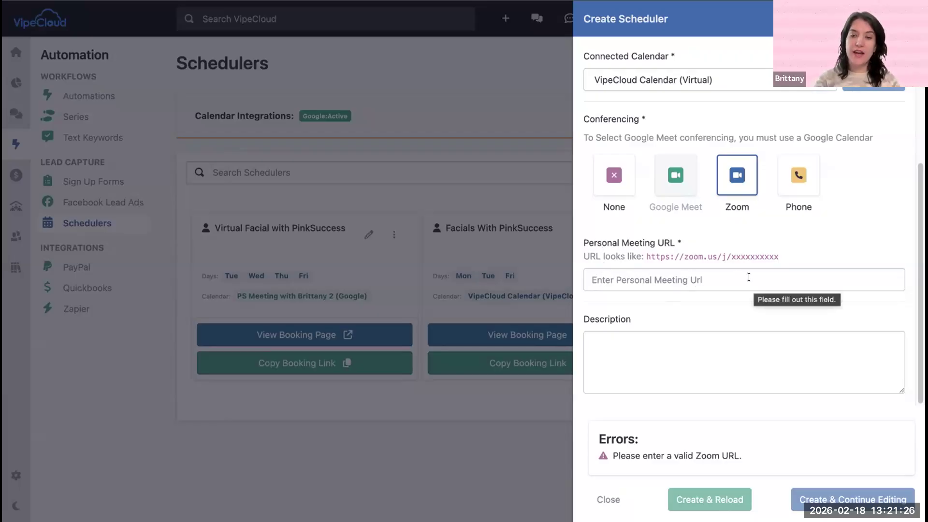
click(614, 177)
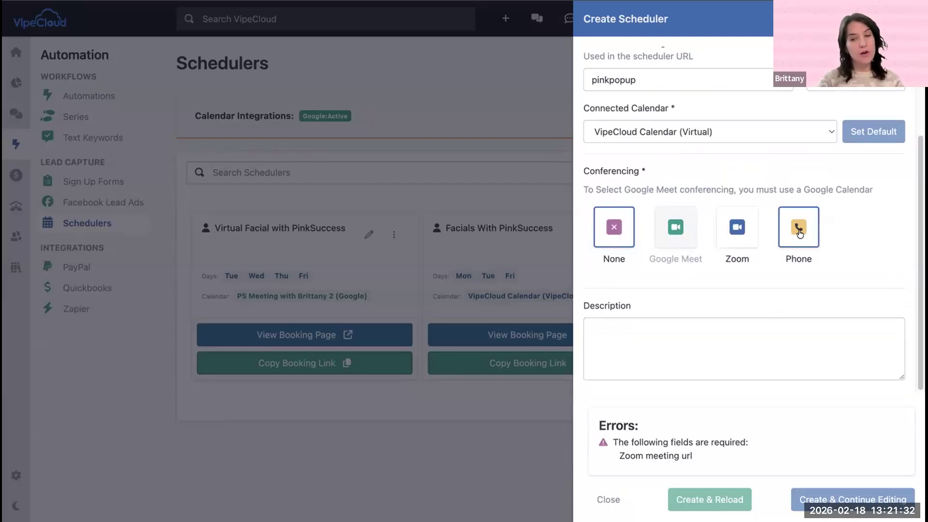
Step: Enter "So excited to see you at my Pink Pop Up!" and, after a blank line, "Locations details - in person" as the description
click(616, 335)
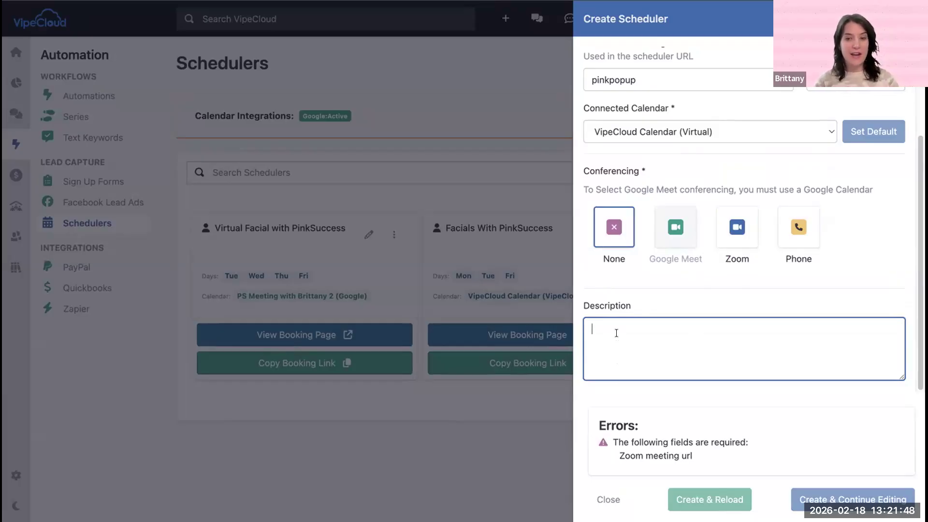
text(So excited to)
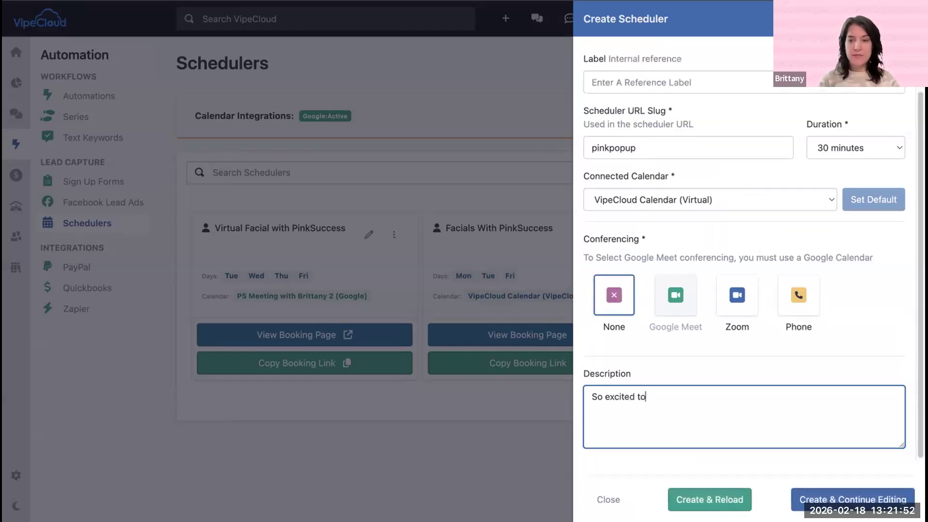
text( see you at my )
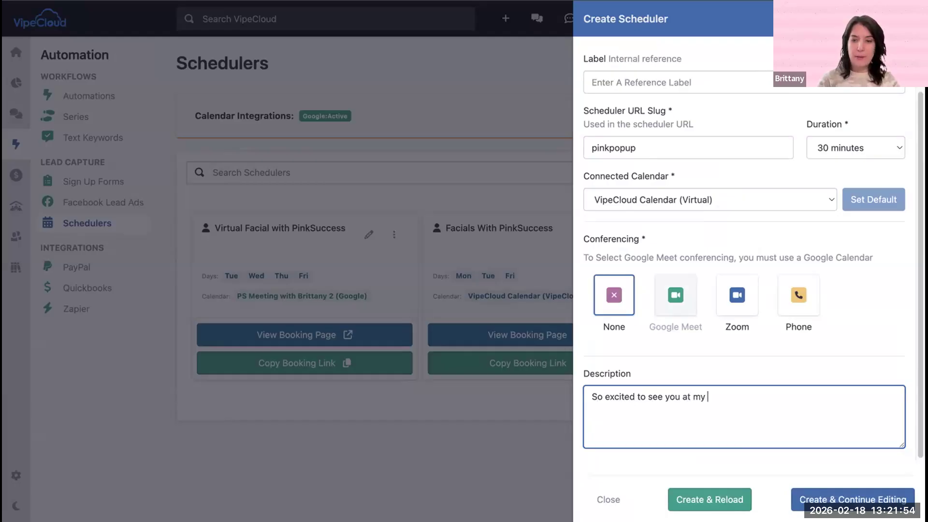
text(Pink Pop Up! )
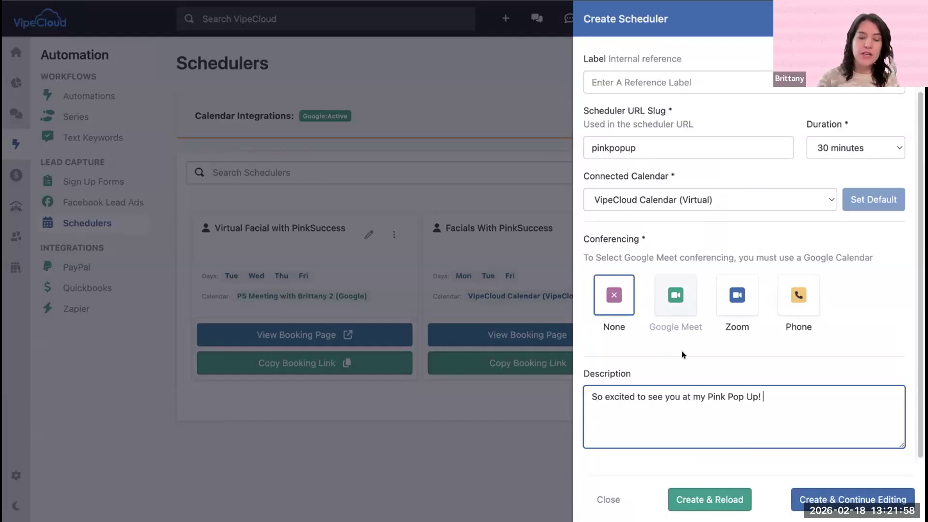
text(Loca)
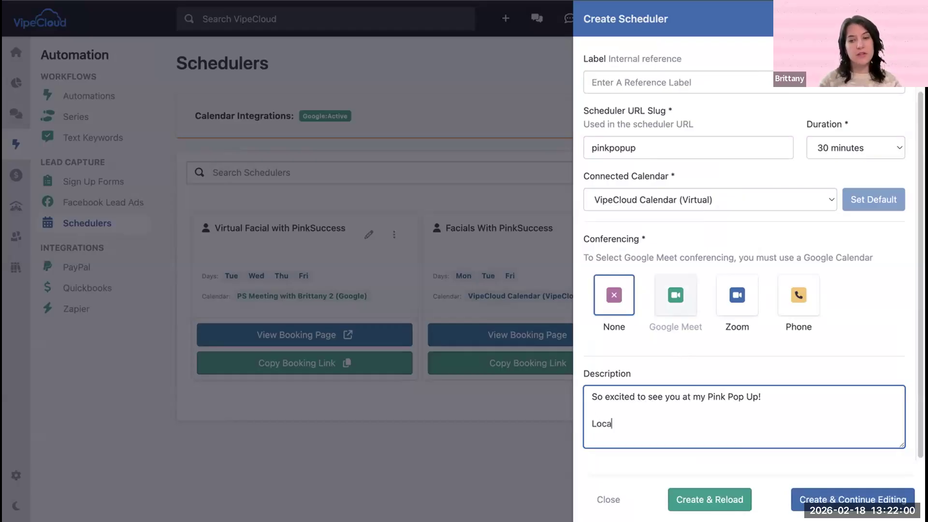
text(tions details )
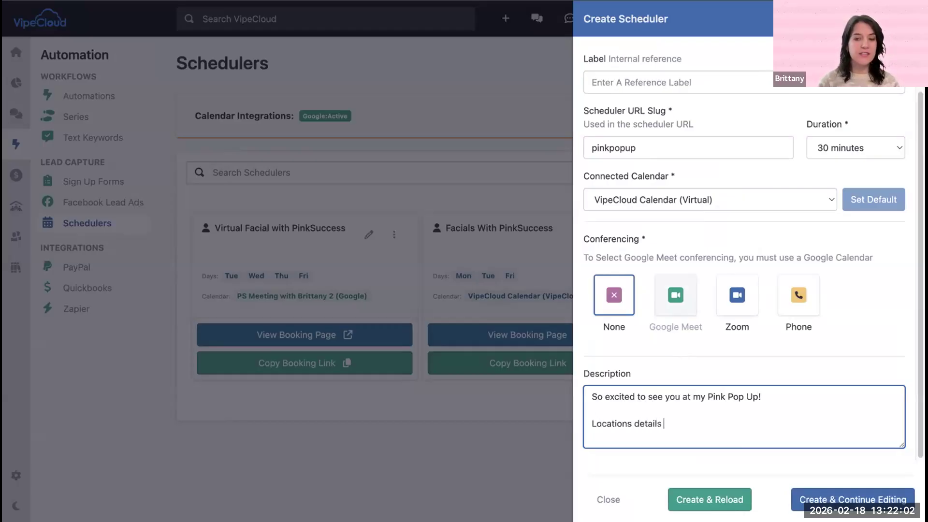
text(- in person)
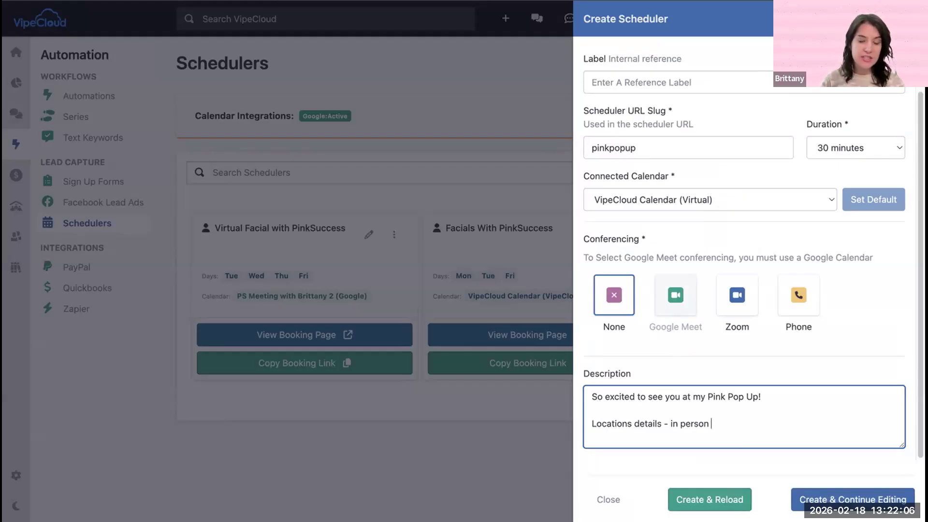
key(Return)
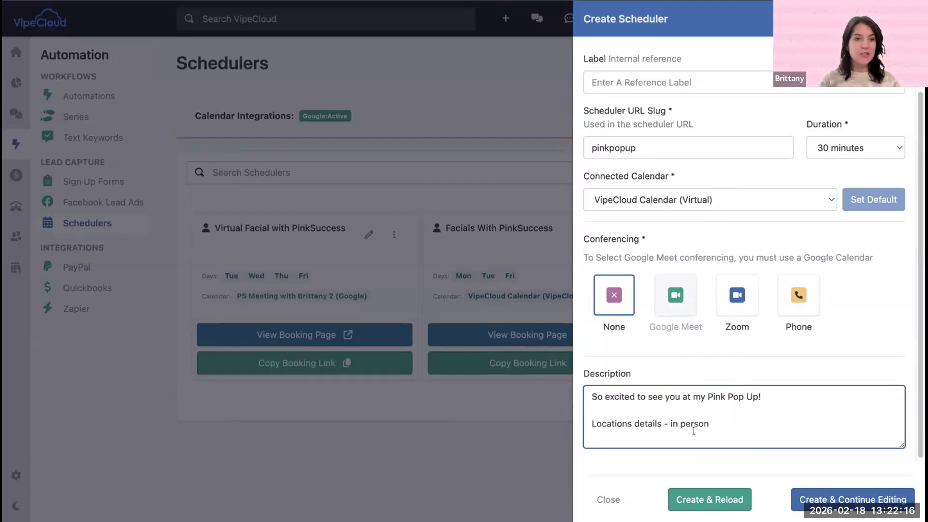
Step: Add the line "Be sure to fill out your beauty profile before your pop up :" to the end of the description
text(Be sure to fill out your beauty profile before your pop up :)
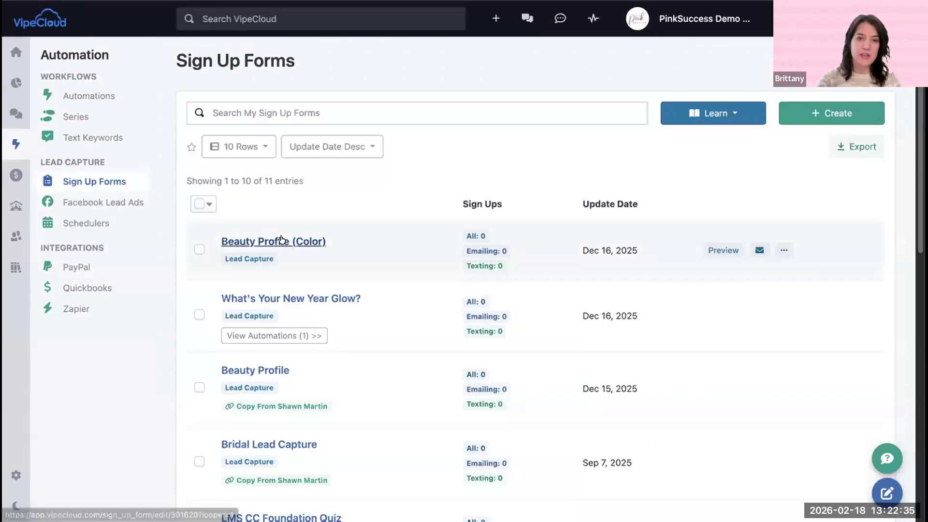
Step: Copy the landing page link of the Beauty Profile (Color) sign-up form and paste it at the end of the scheduler's description
click(283, 241)
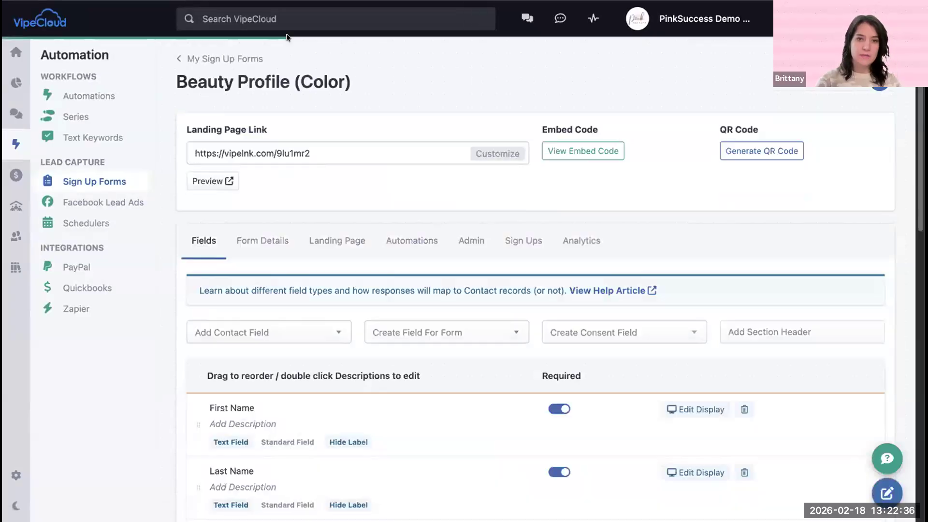
click(245, 153)
key(super+c)
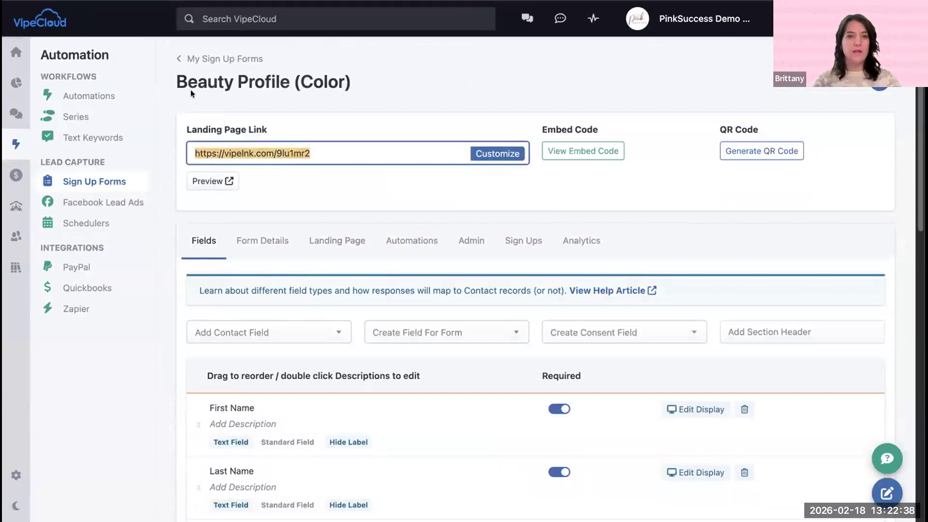
click(212, 2)
key(super+v)
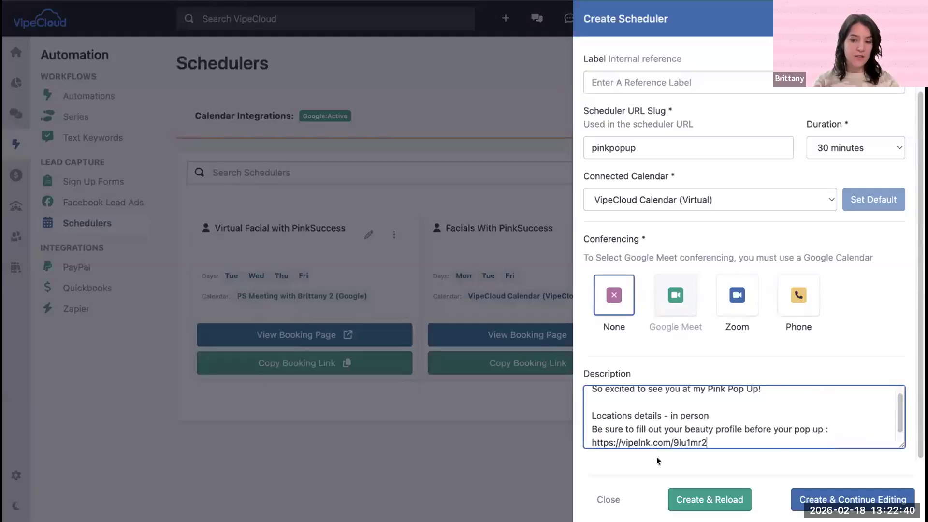
Step: Review the description's greeting, location line and beauty profile reminder with its link
scroll(667, 419, down, 1)
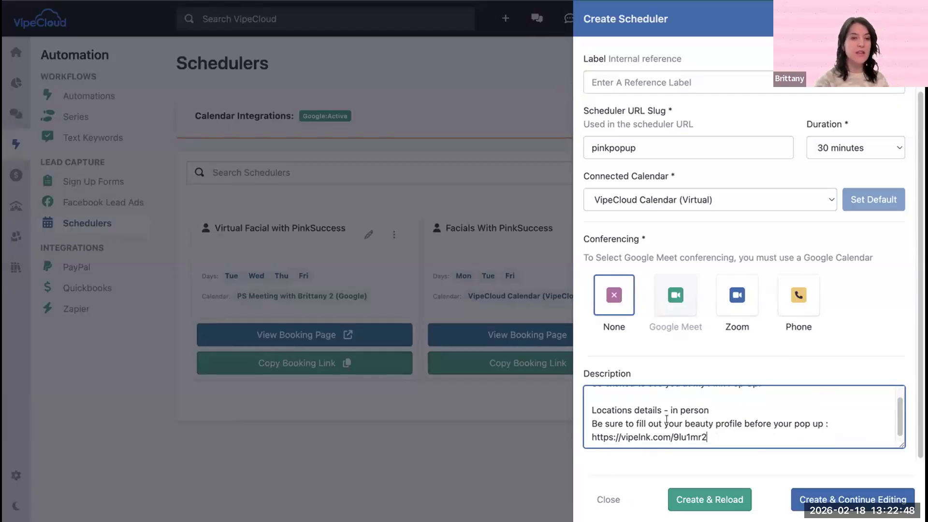
drag(635, 426, 577, 421)
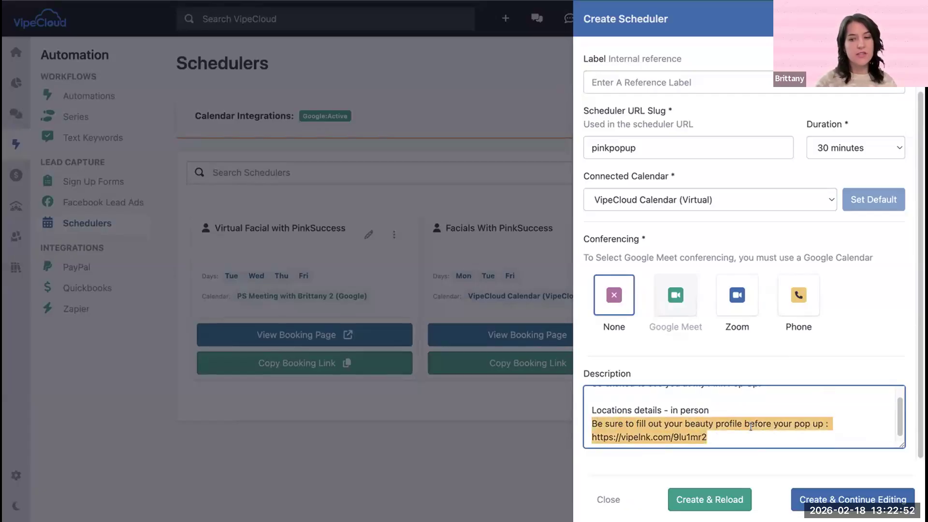
key(Right)
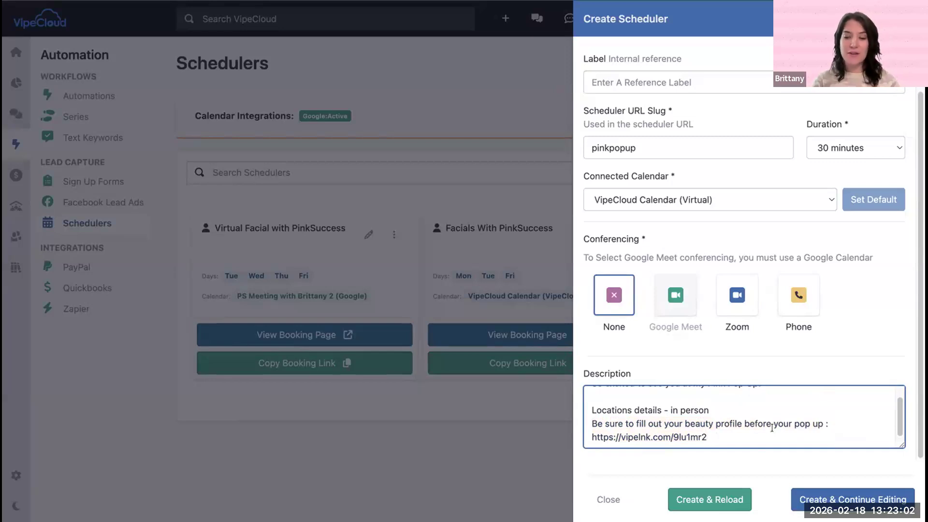
scroll(725, 408, up, 2)
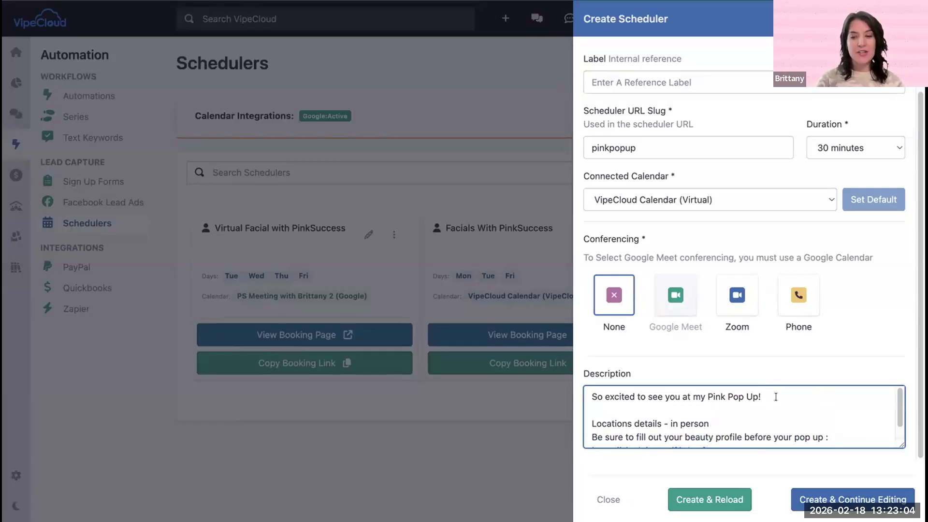
drag(775, 396, 582, 395)
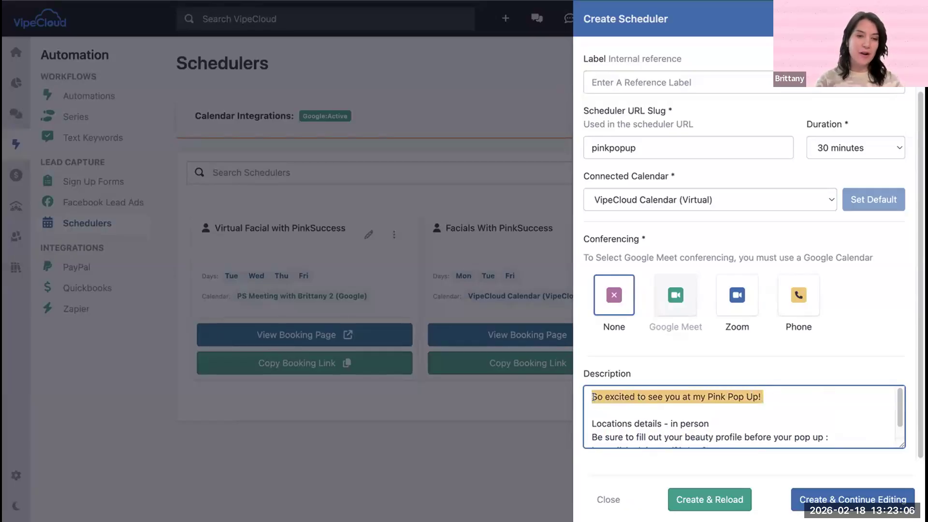
drag(710, 423, 562, 384)
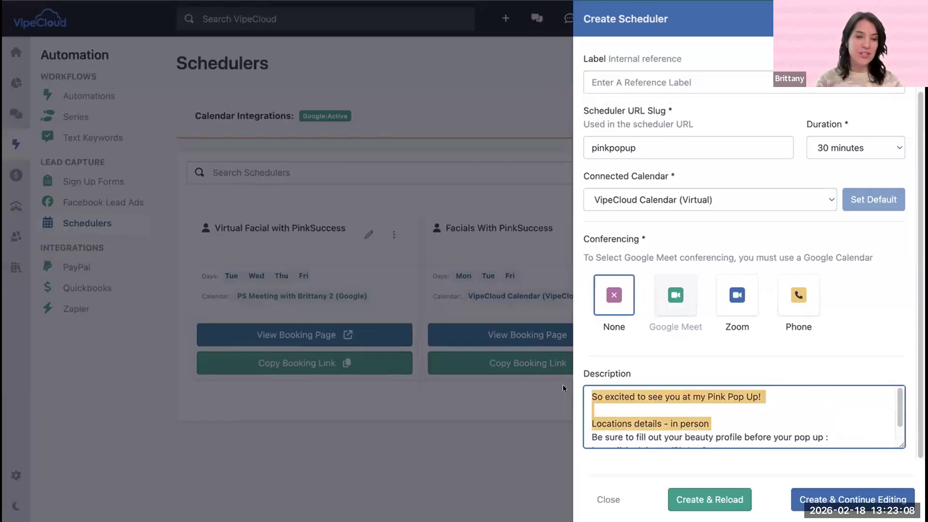
scroll(670, 400, down, 1)
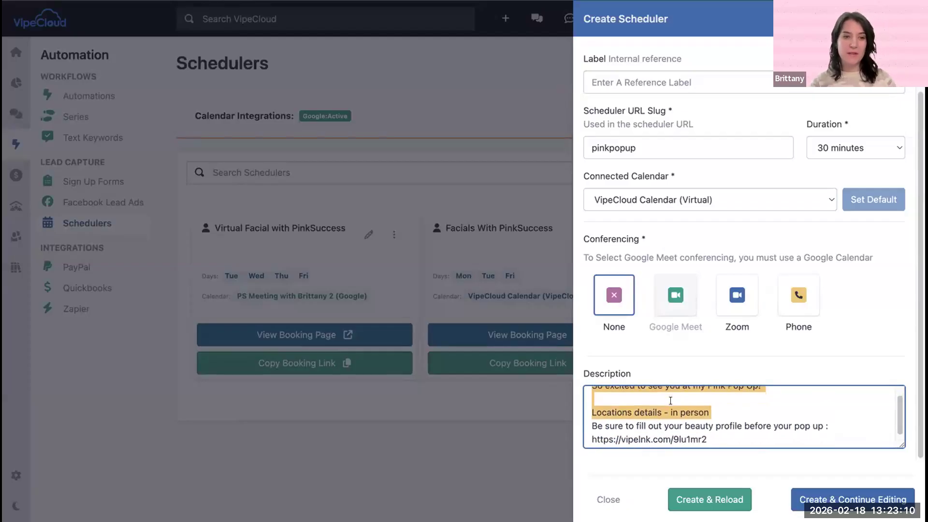
drag(710, 436, 586, 425)
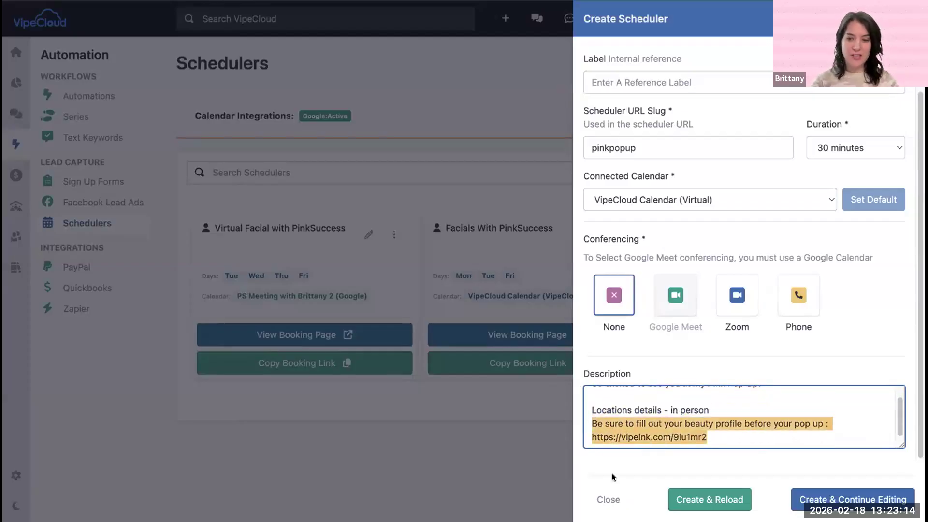
click(715, 457)
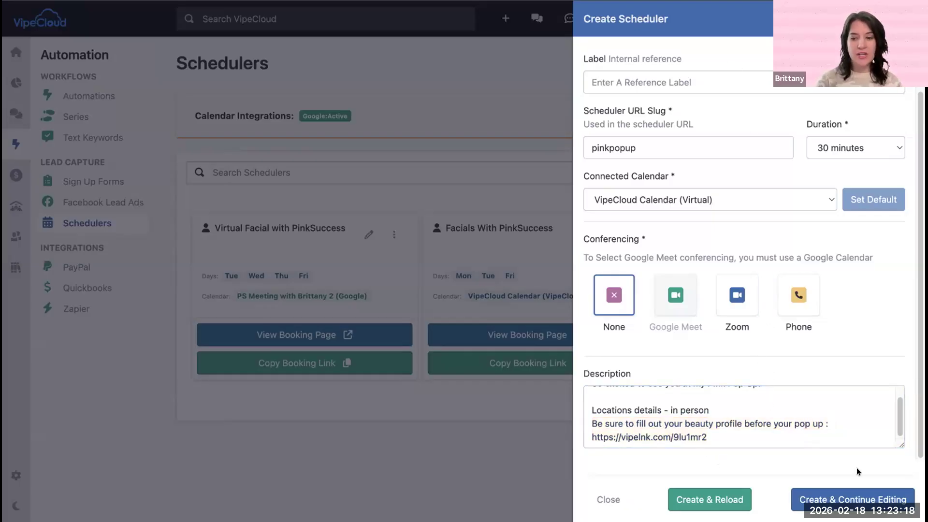
Step: Create the scheduler, continue editing it, and review its general details from event name to description
click(864, 497)
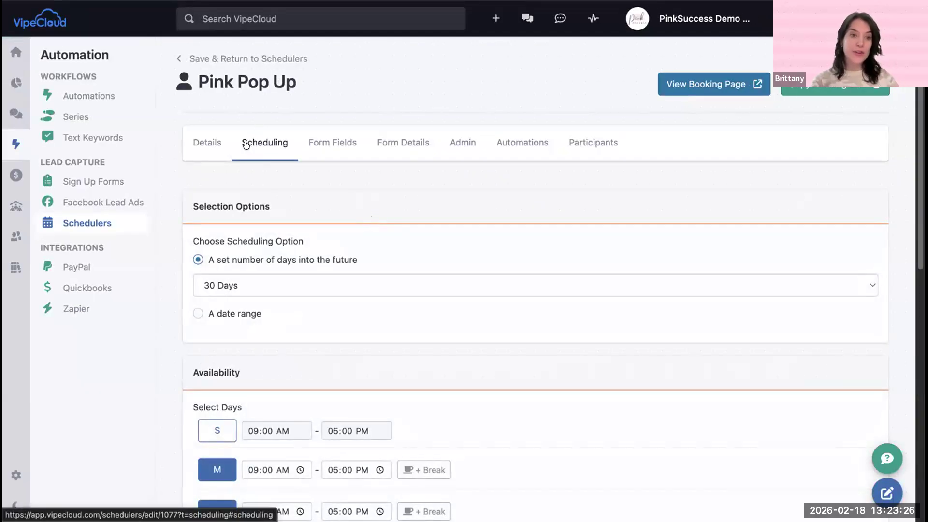
click(198, 142)
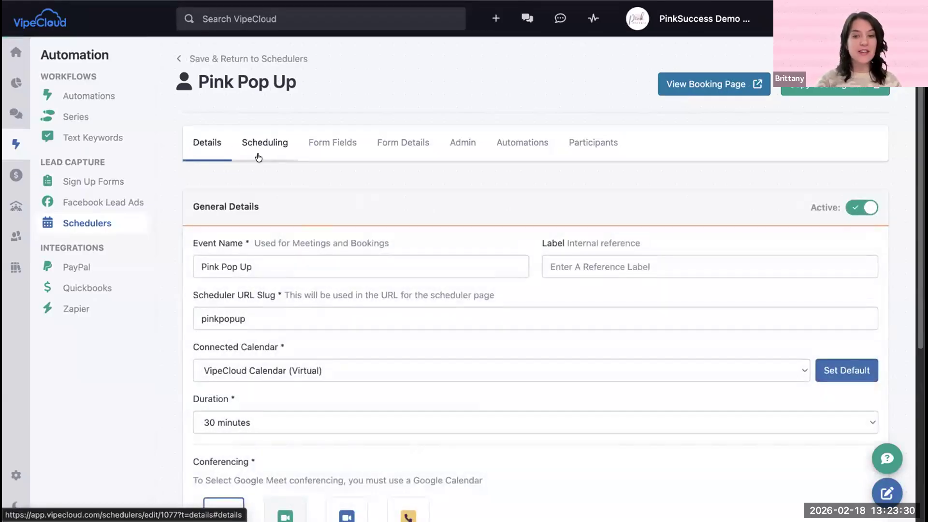
scroll(434, 175, down, 3)
scroll(434, 175, down, 3)
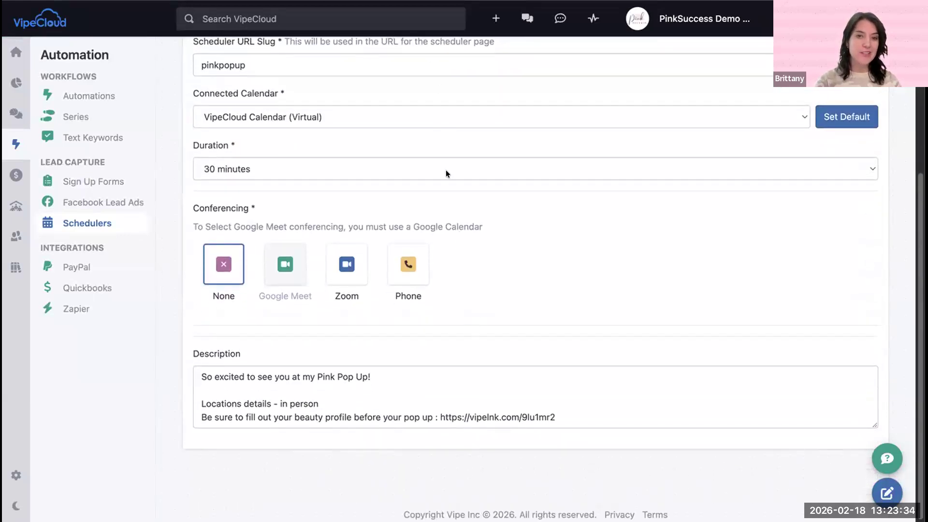
scroll(445, 169, up, 3)
scroll(446, 176, down, 3)
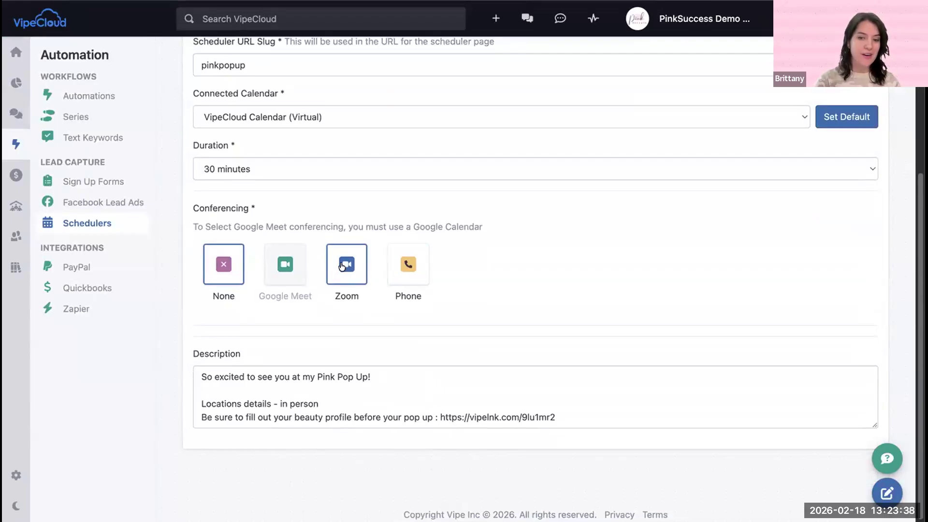
scroll(489, 250, up, 3)
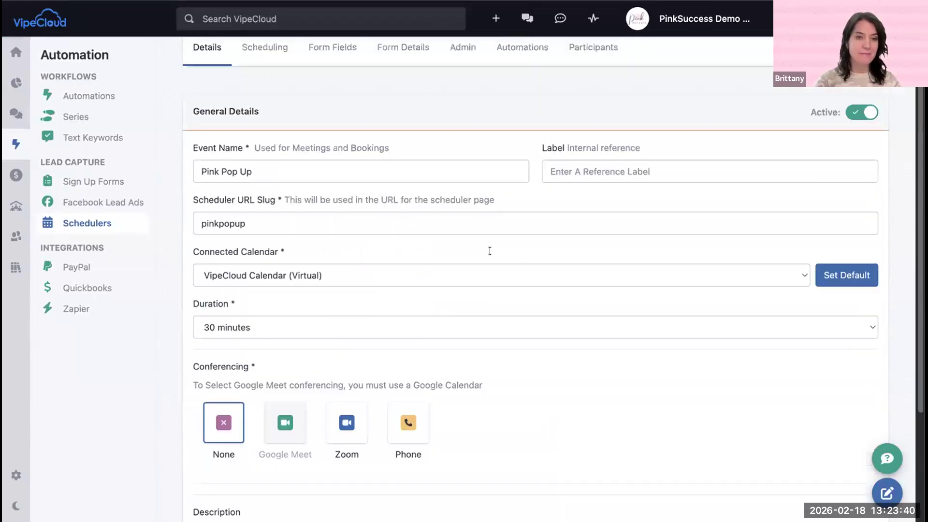
scroll(489, 250, up, 2)
Step: Set the scheduler's booking window to 14 Days into the future in its scheduling settings
click(265, 142)
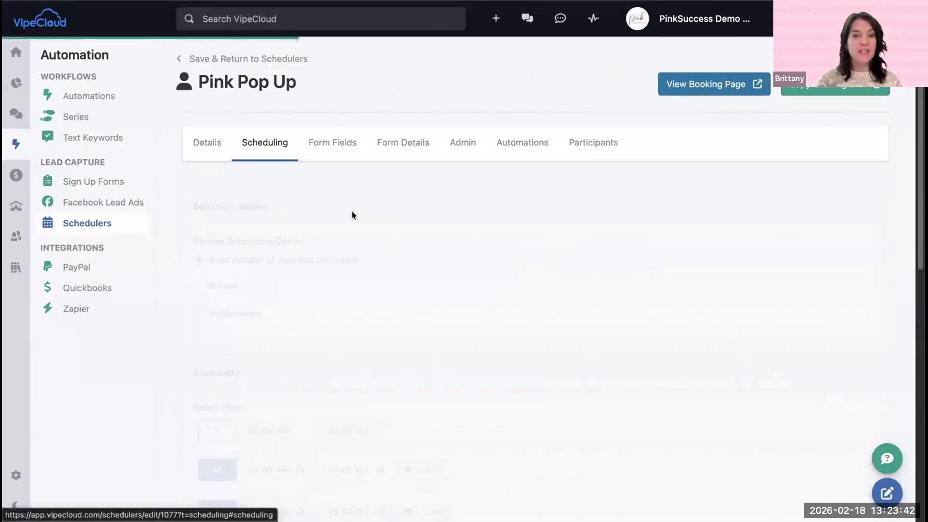
scroll(378, 247, down, 3)
scroll(379, 247, down, 1)
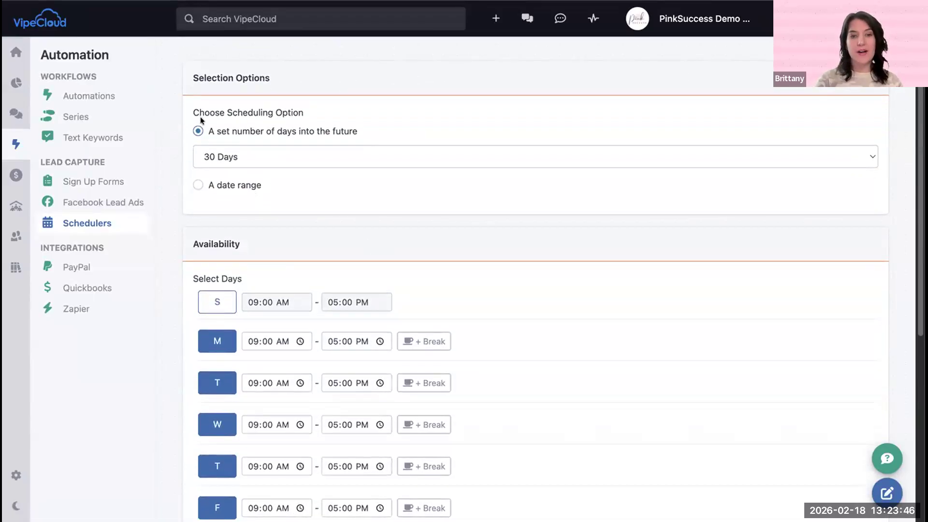
click(322, 157)
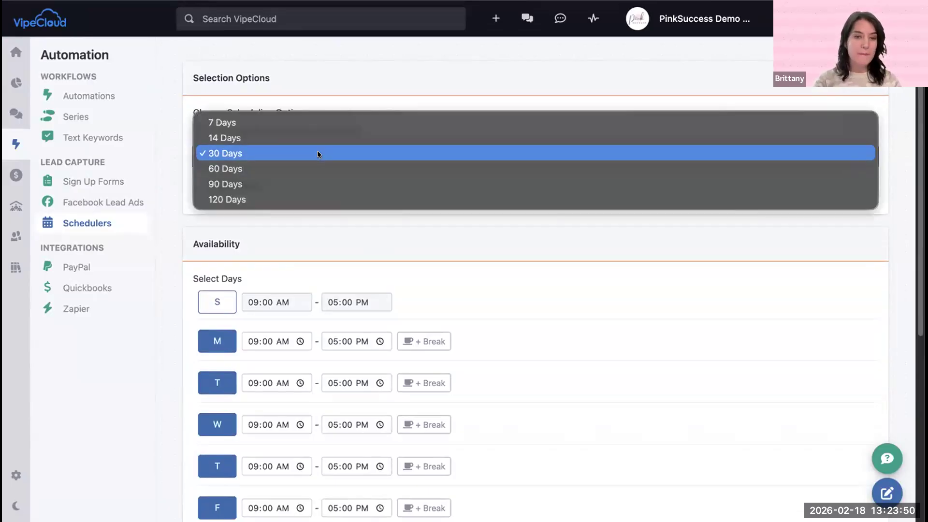
click(276, 137)
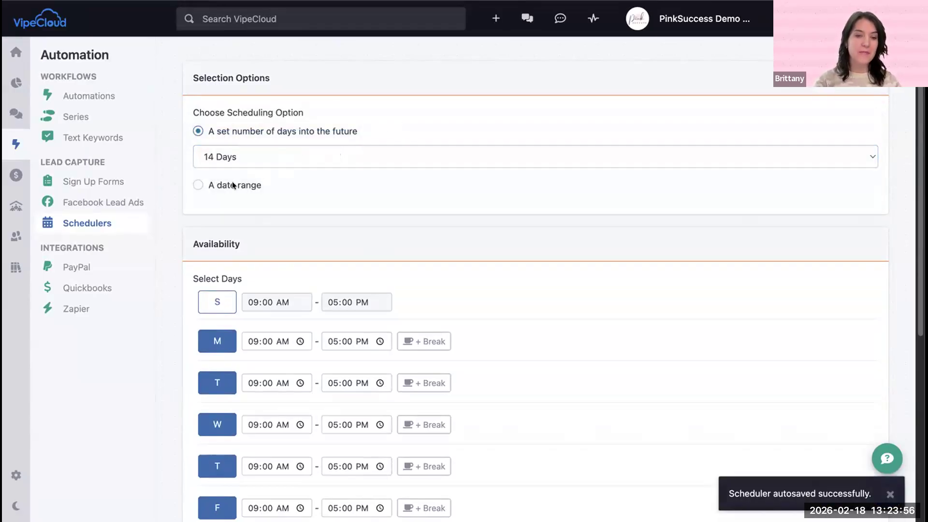
Step: Try a date range from 02/20/2026 to 02/23/2026 as the scheduling option, and switch back to a set number of days
click(197, 185)
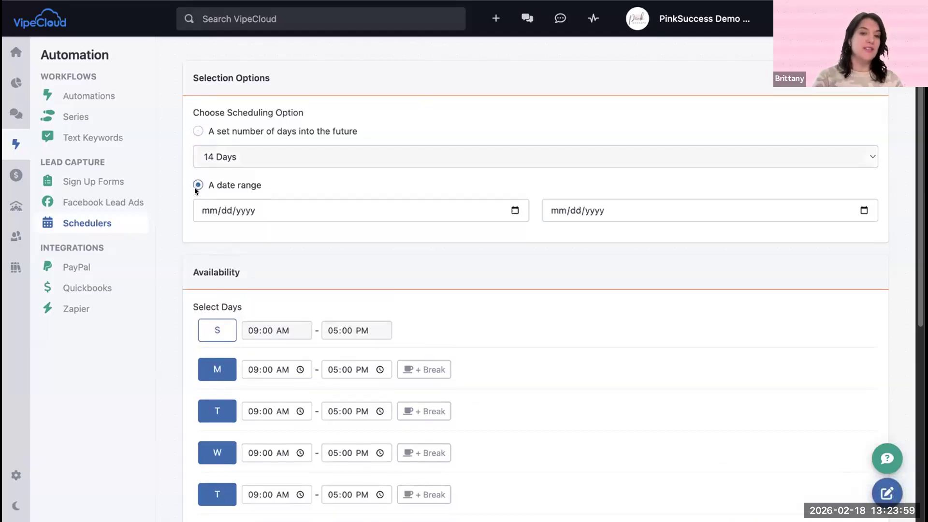
click(501, 211)
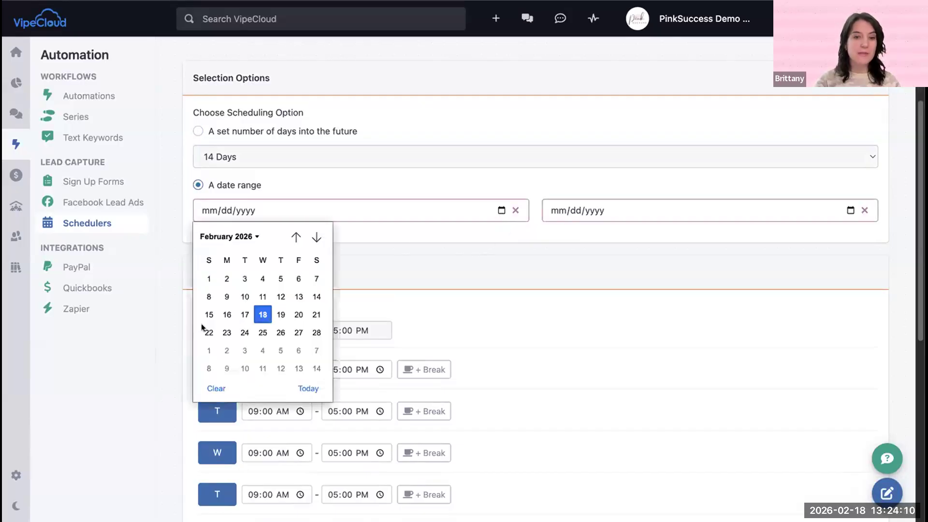
click(300, 315)
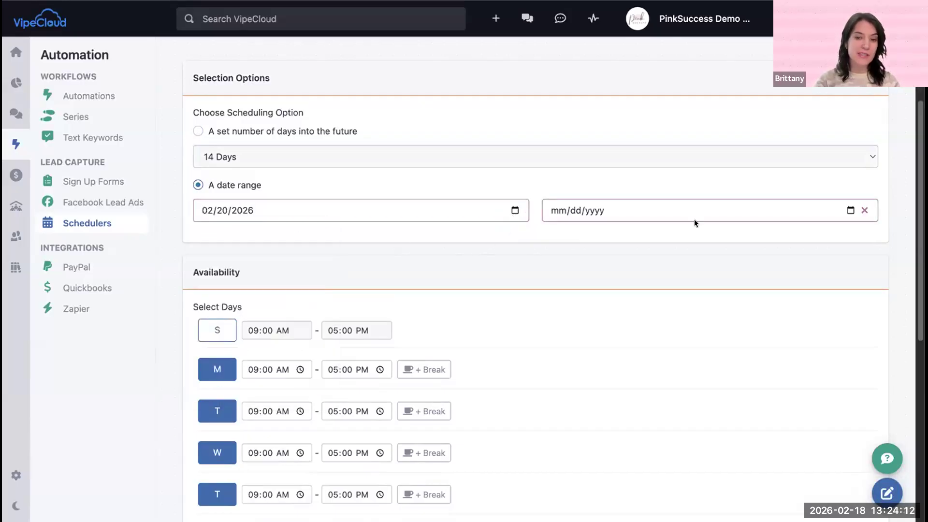
click(851, 210)
click(576, 332)
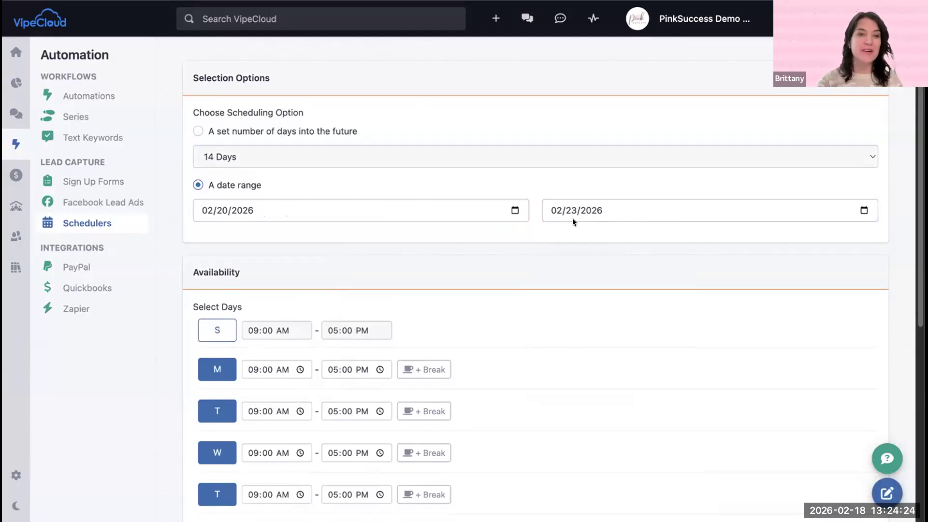
click(196, 131)
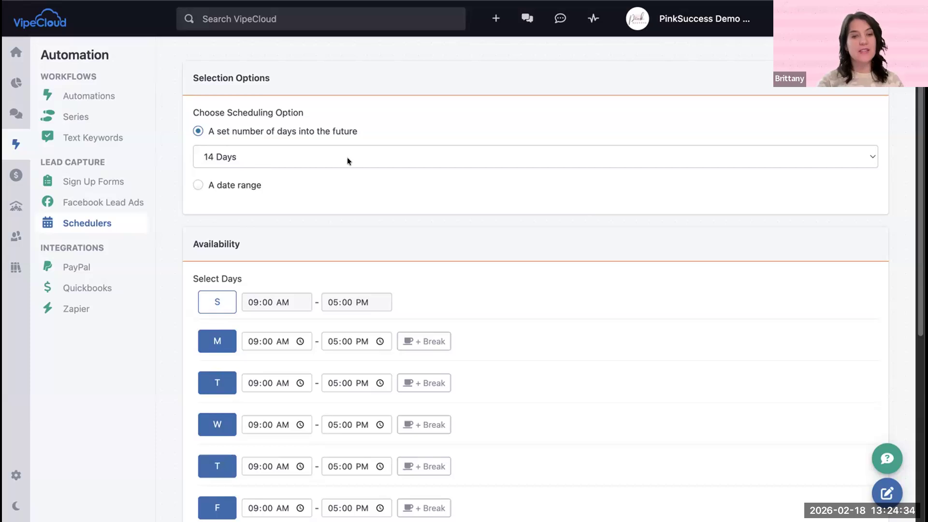
Step: Remove Tuesday and Thursday from the scheduler's available days, keeping Monday, Wednesday and Friday selected
scroll(359, 181, down, 3)
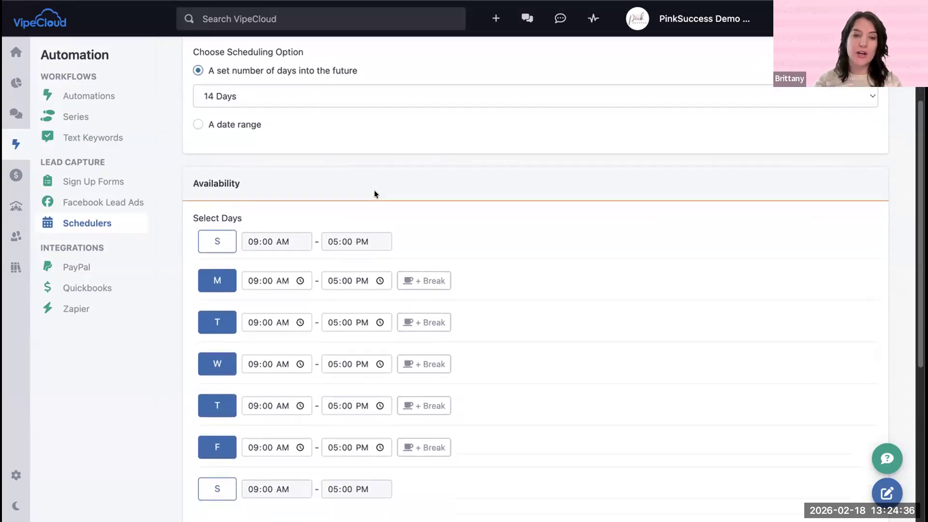
scroll(377, 200, down, 5)
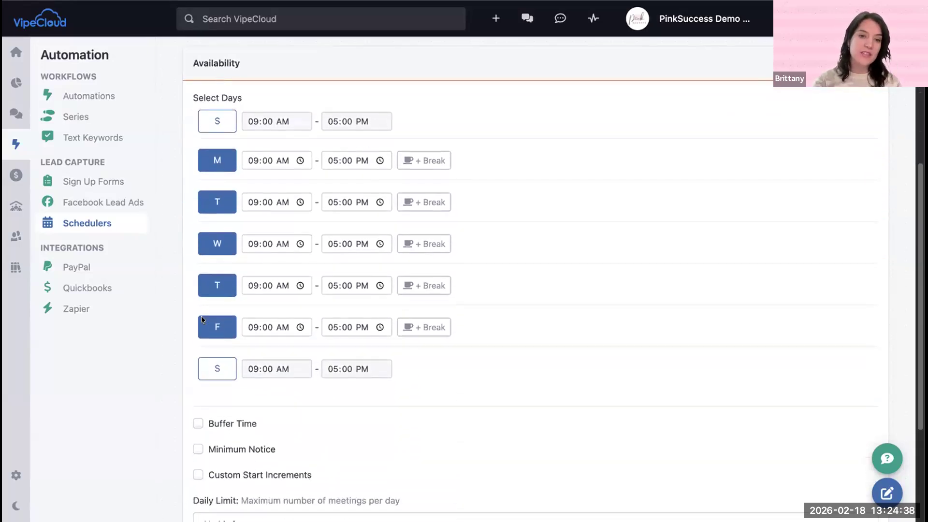
click(203, 368)
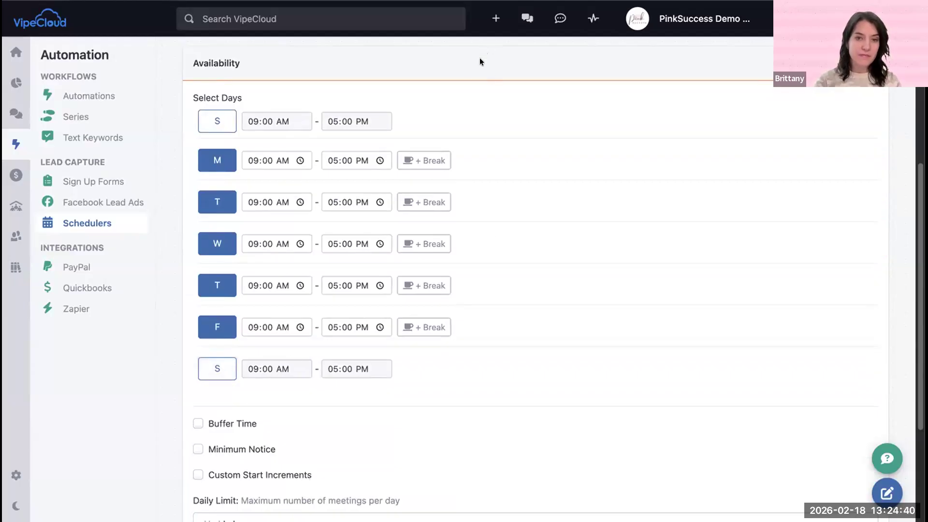
scroll(483, 132, down, 1)
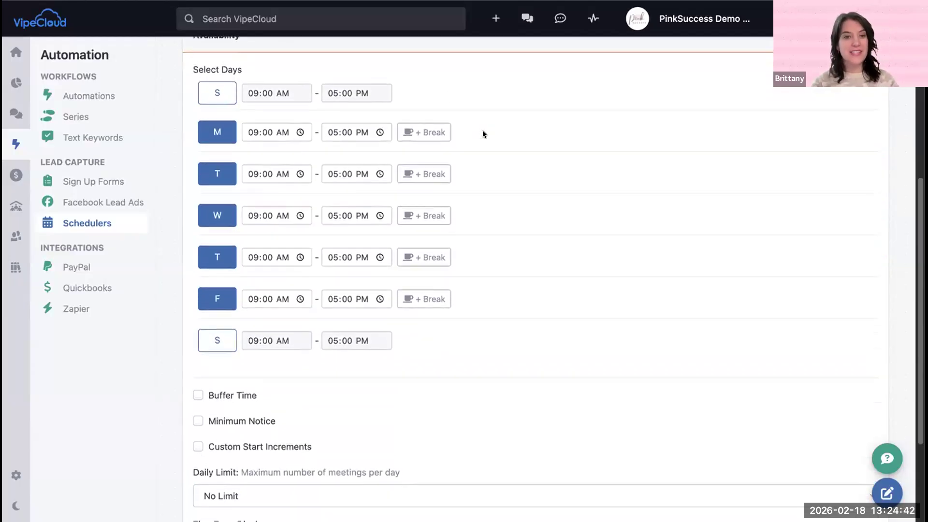
scroll(483, 134, up, 1)
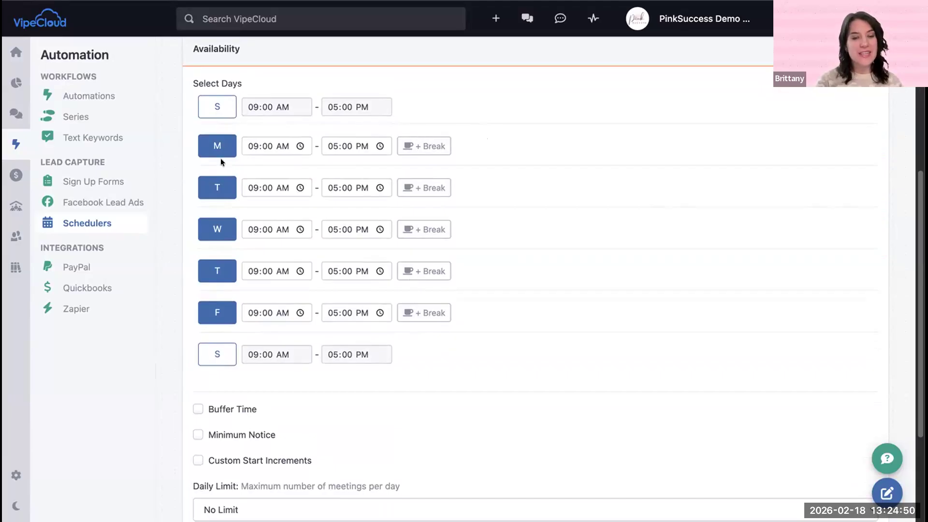
click(219, 187)
click(220, 271)
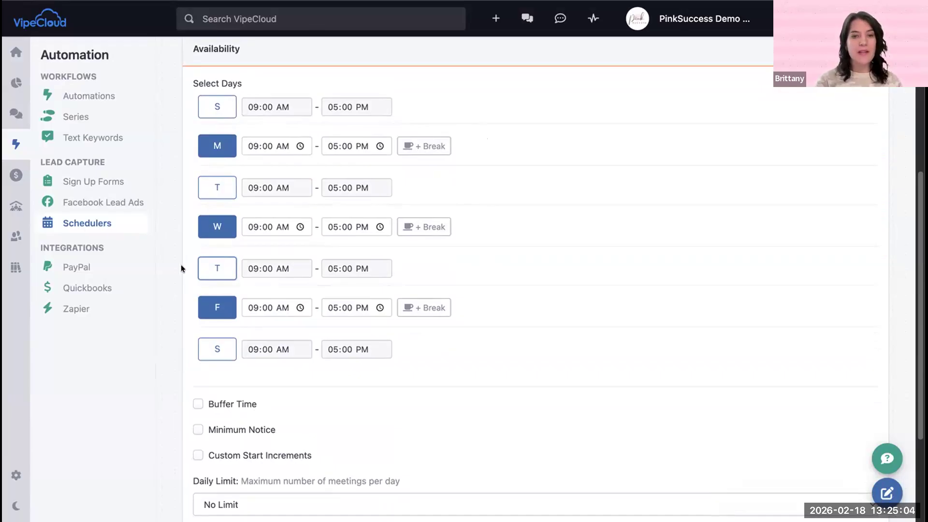
Step: Add a break to Monday's availability from 11:00 AM to 02:00 PM
click(406, 152)
click(300, 172)
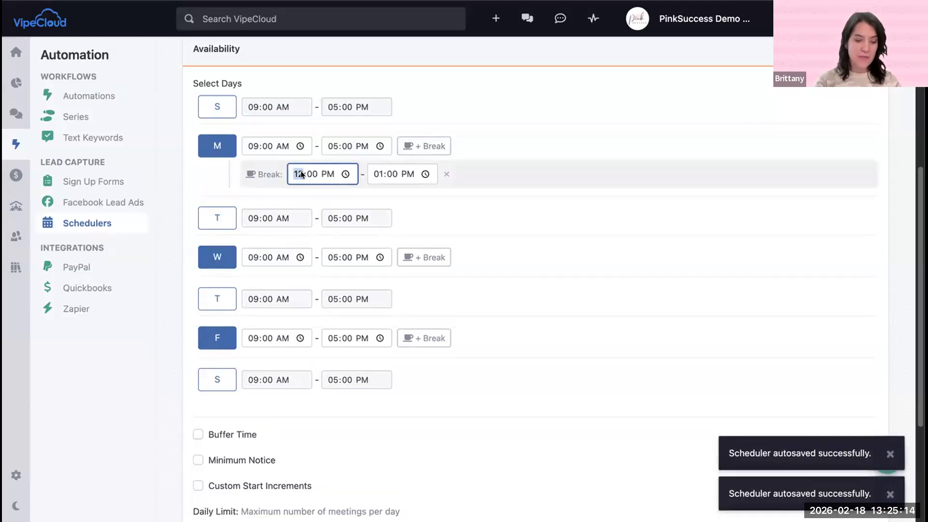
text(11)
click(327, 173)
text(a)
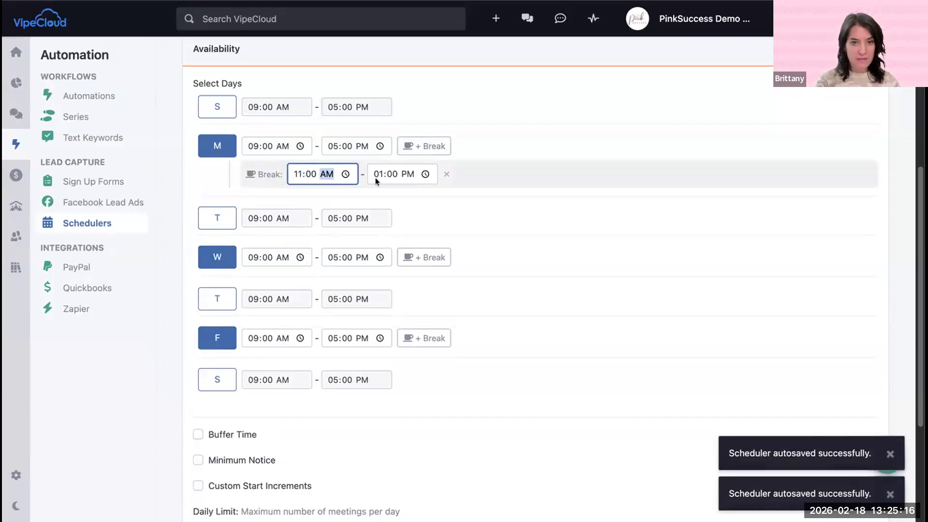
click(382, 173)
text(2)
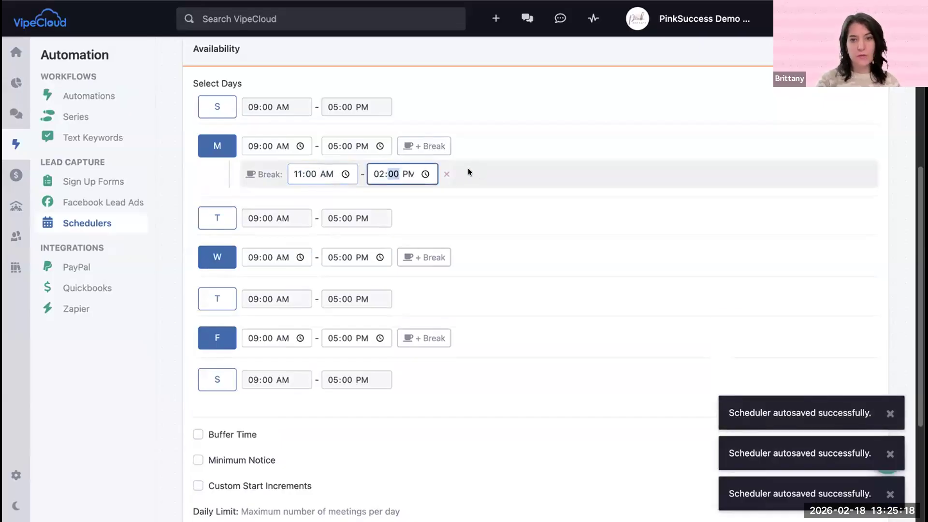
click(491, 146)
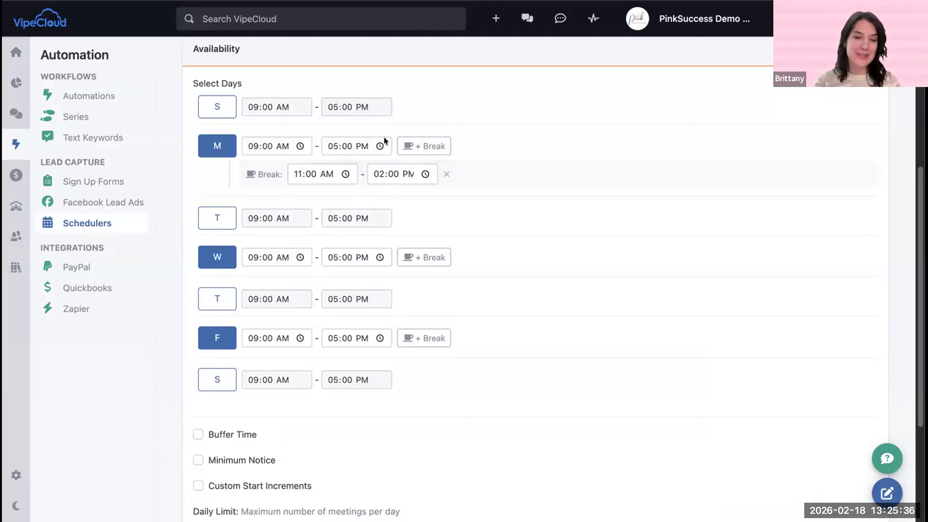
Step: Add a second break to Monday and set the first break to 10:00 AM through 12:30 PM
scroll(232, 189, down, 2)
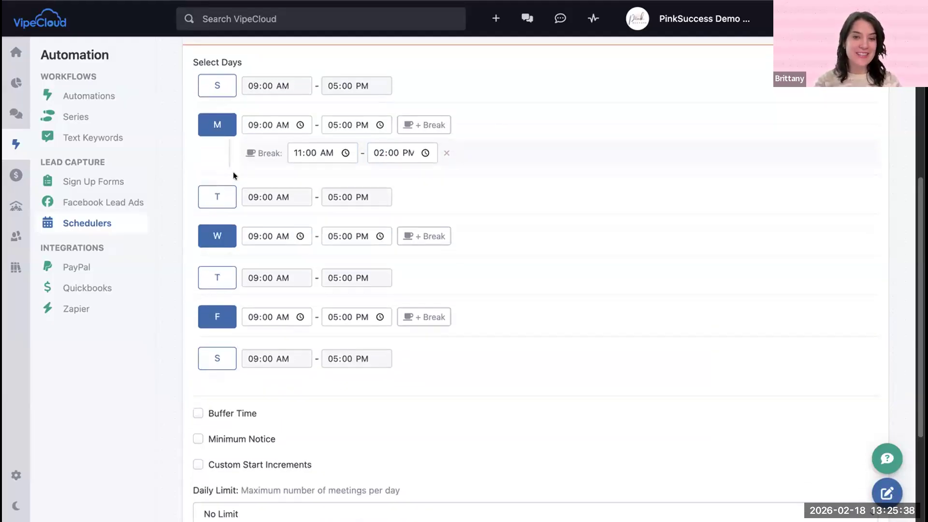
click(413, 105)
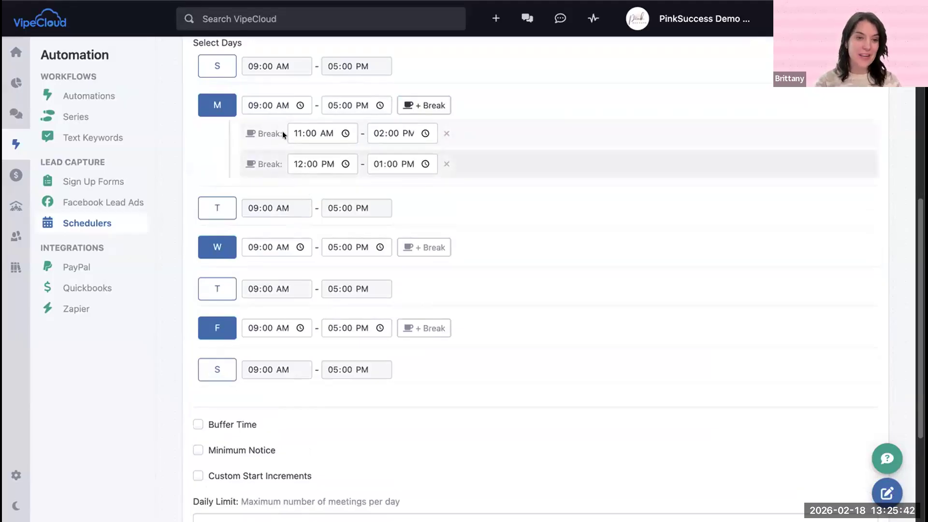
click(297, 134)
text(10)
click(380, 133)
text(12:)
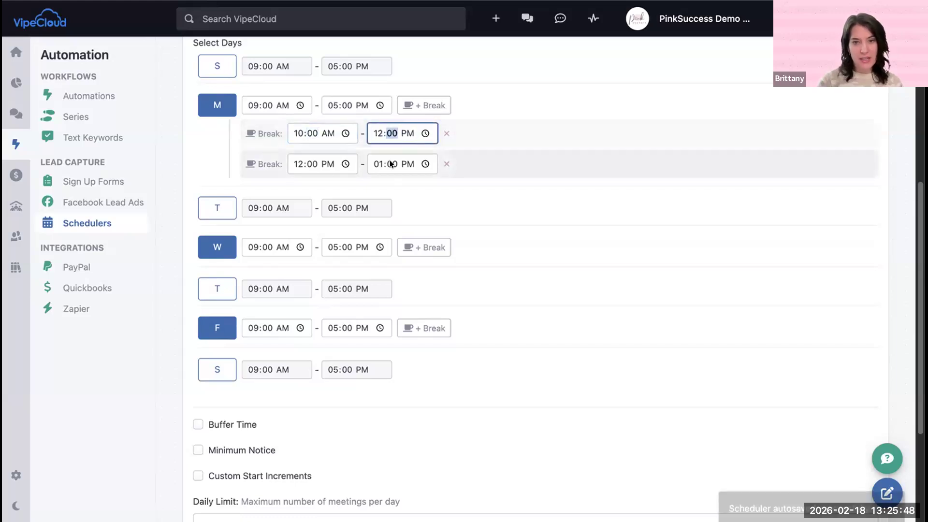
text(30)
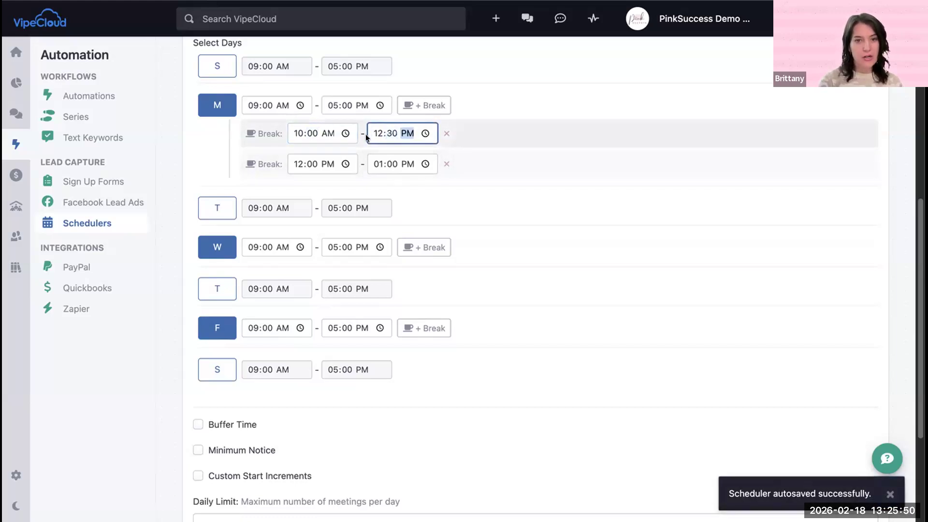
Step: Try setting Monday's second break to 02:00 PM through 03:00 PM, and remove that break
click(299, 163)
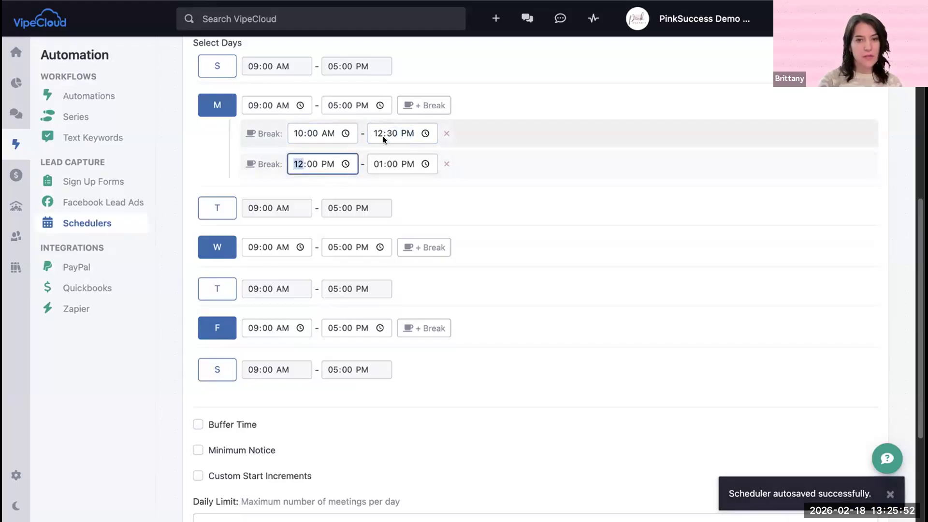
text(3)
click(299, 164)
text(2)
click(376, 165)
text(3)
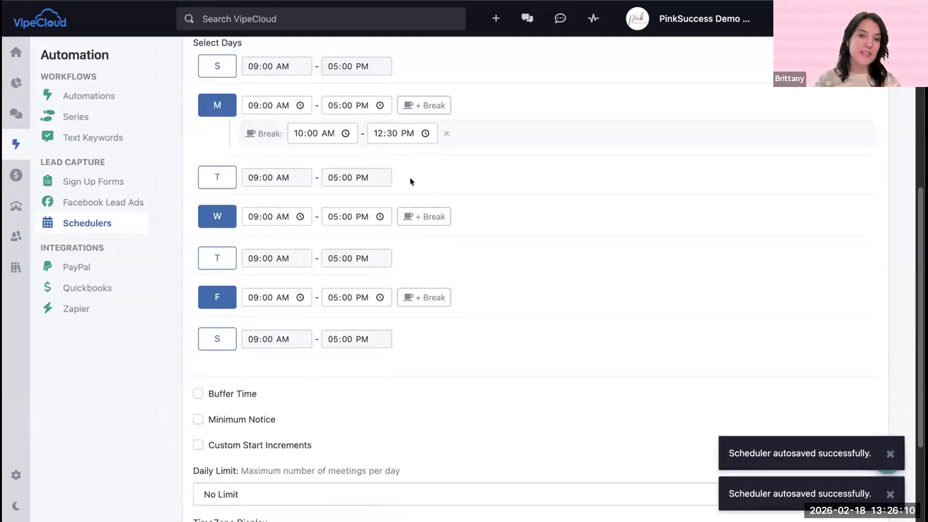
Step: Enable Buffer Time below the available days and set it to 15 min before and 15 min after each meeting
scroll(377, 182, down, 2)
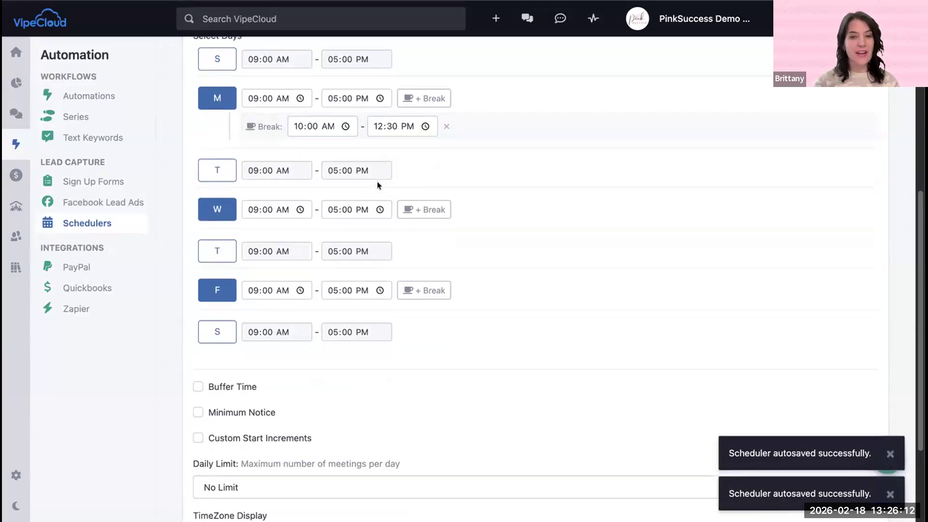
scroll(290, 174, down, 1)
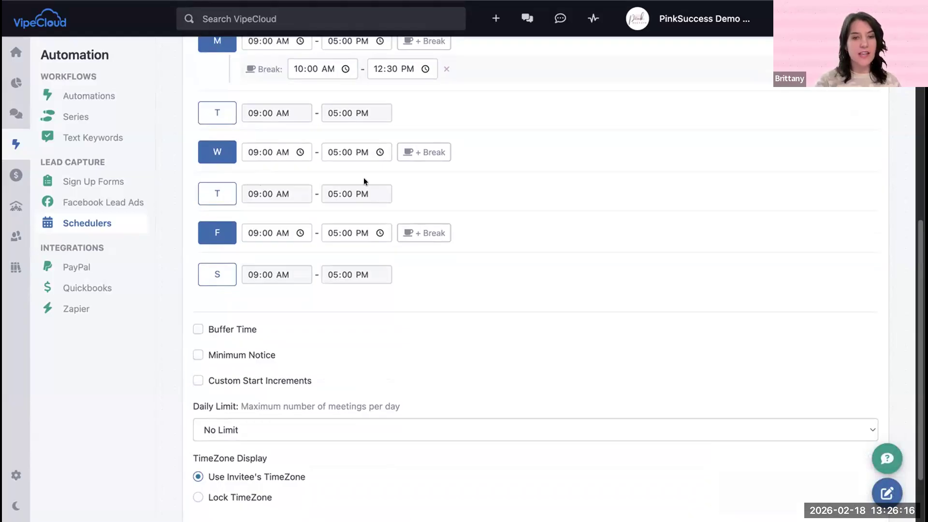
scroll(368, 144, up, 1)
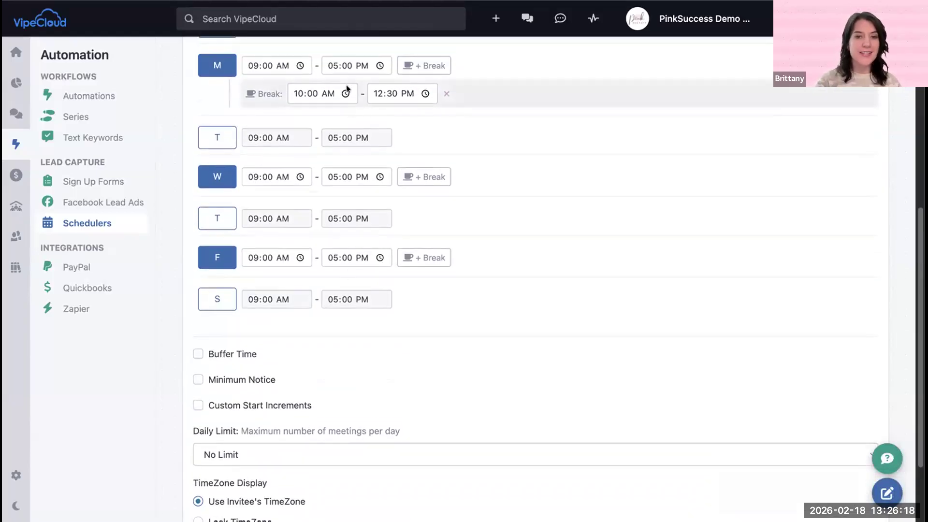
scroll(345, 94, up, 3)
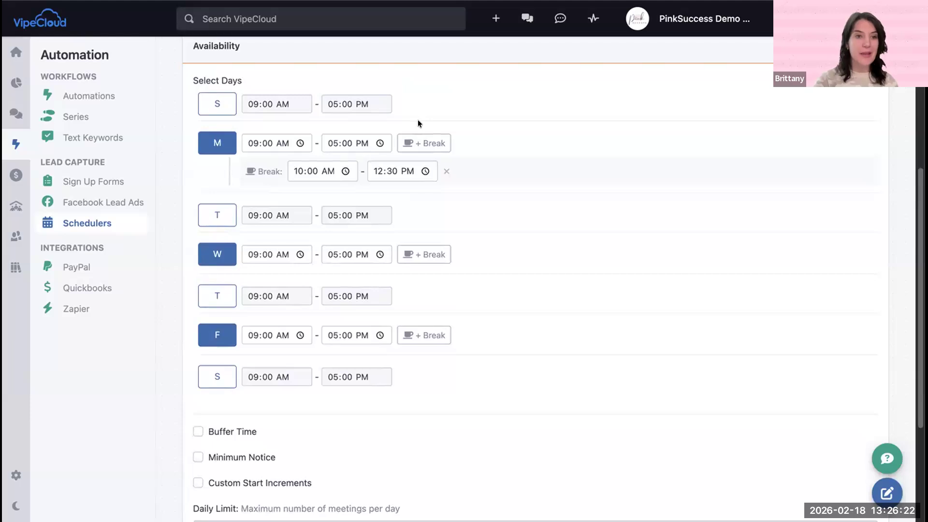
scroll(425, 135, down, 1)
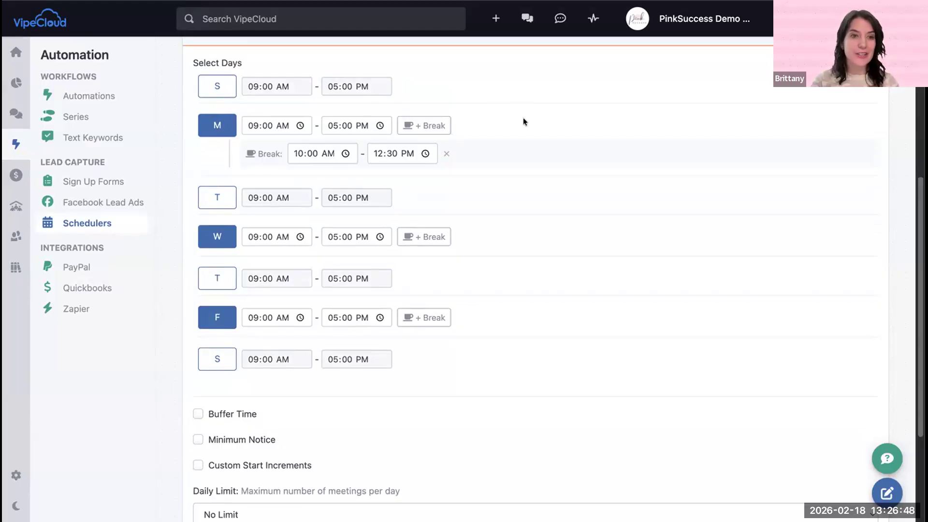
scroll(524, 121, down, 4)
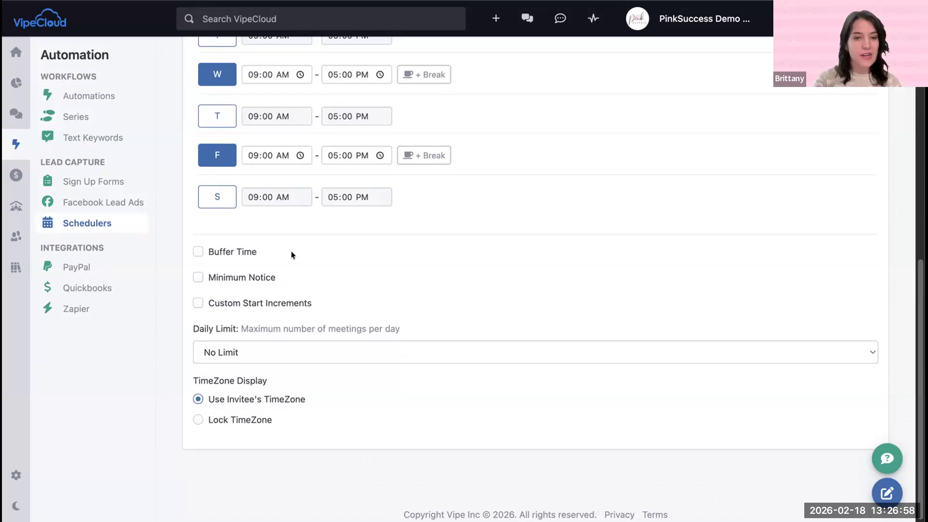
click(197, 251)
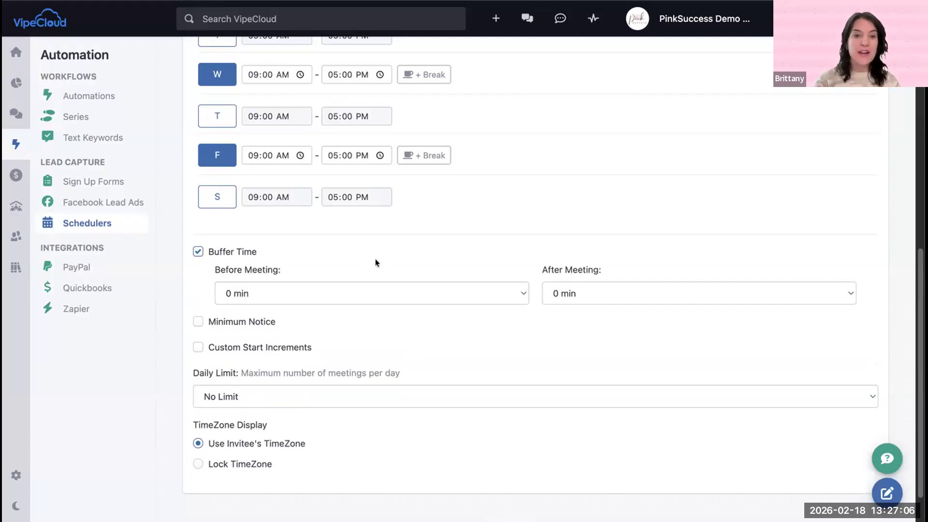
click(389, 292)
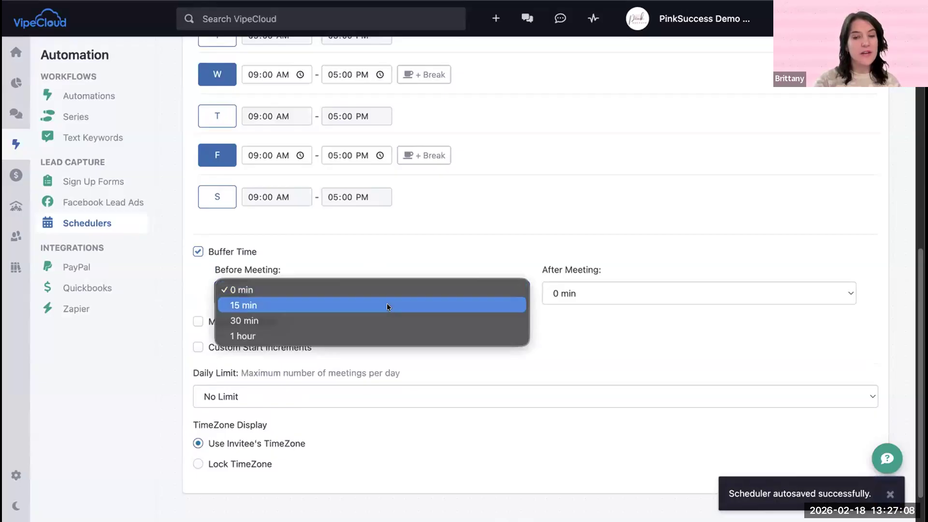
click(387, 299)
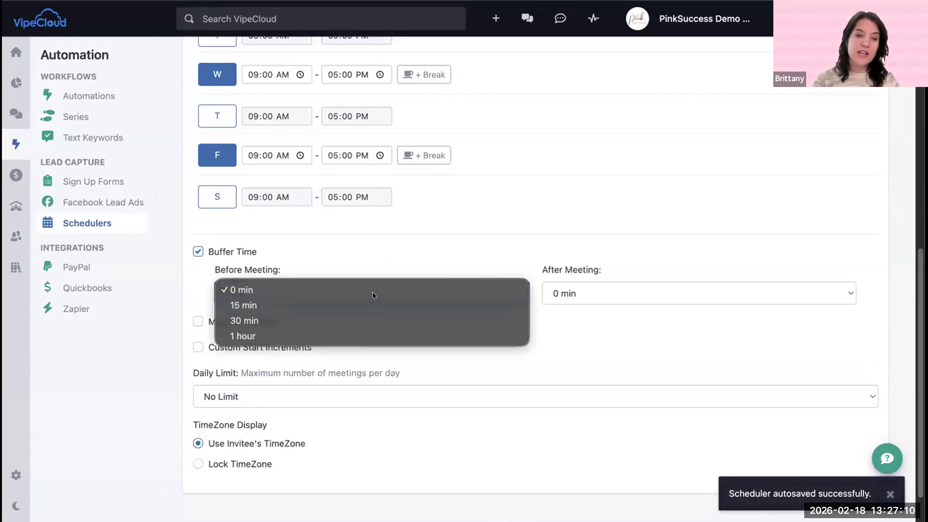
click(553, 294)
click(570, 309)
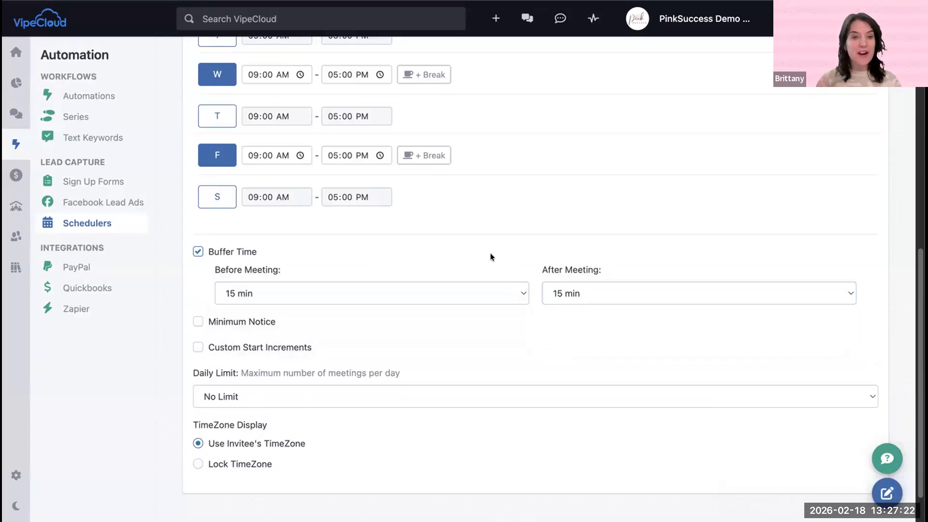
click(400, 292)
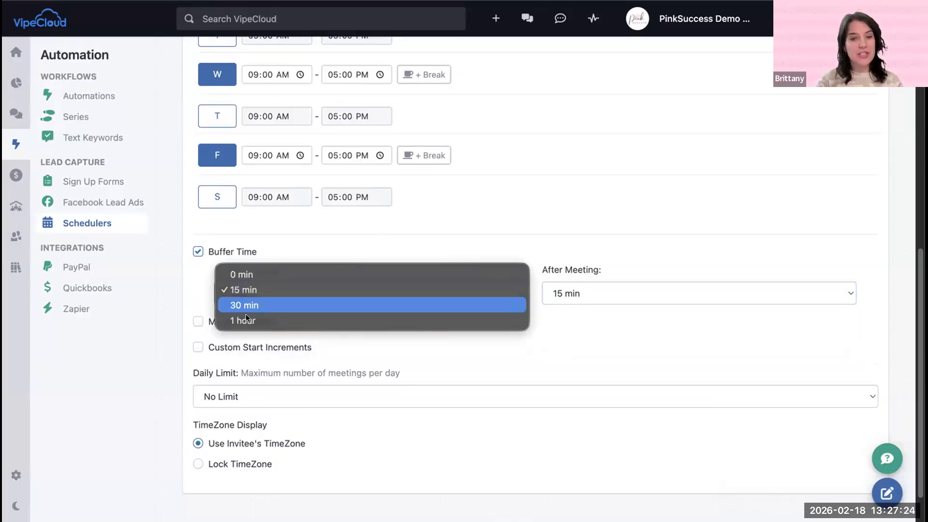
click(541, 262)
click(588, 289)
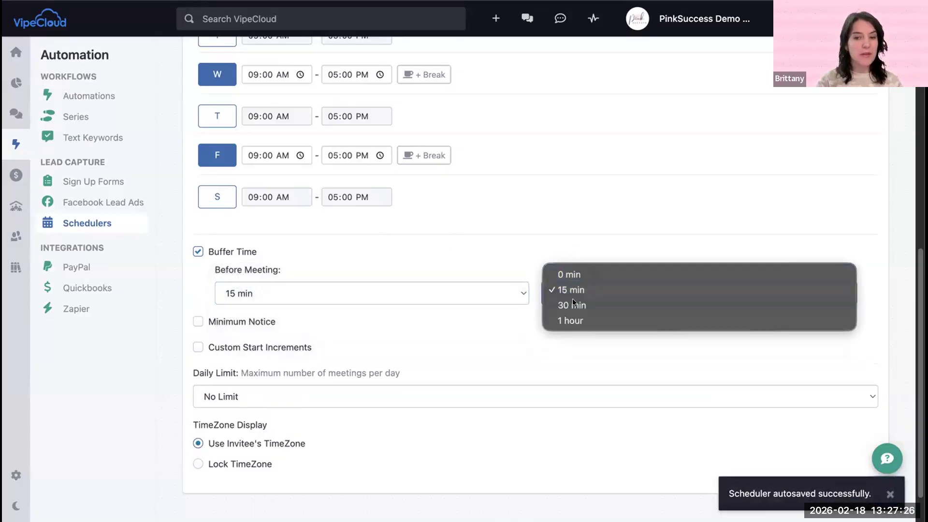
click(394, 261)
Step: Enable Minimum Notice for bookings and set it to 2 Days
scroll(179, 312, down, 1)
click(198, 301)
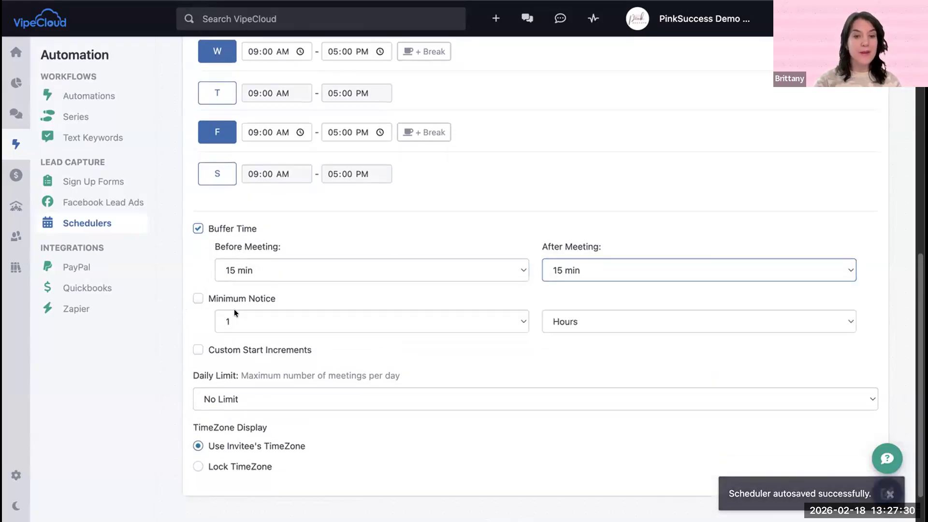
scroll(240, 302, down, 2)
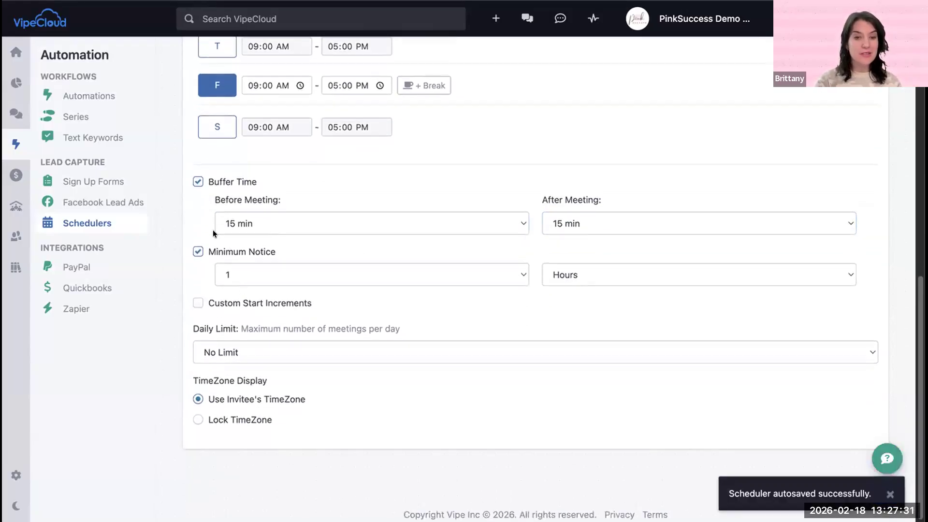
click(338, 270)
click(635, 274)
click(635, 273)
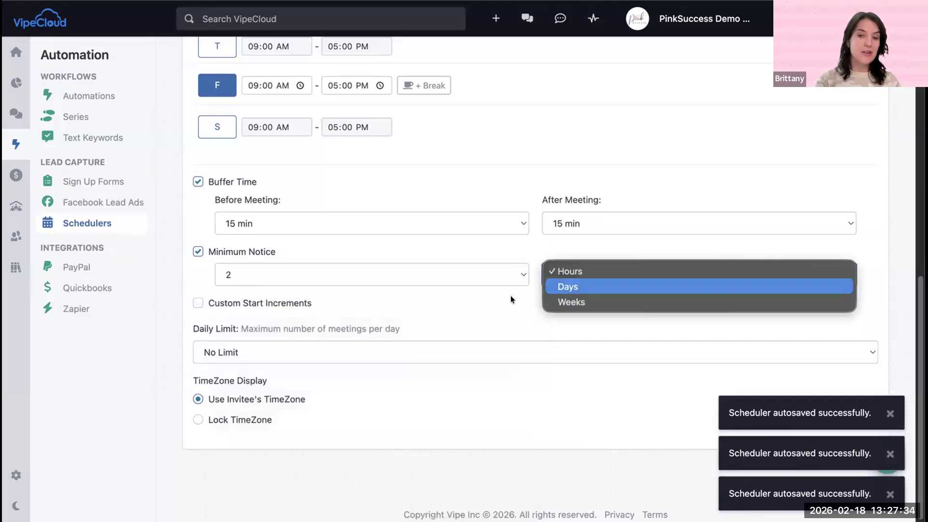
click(556, 287)
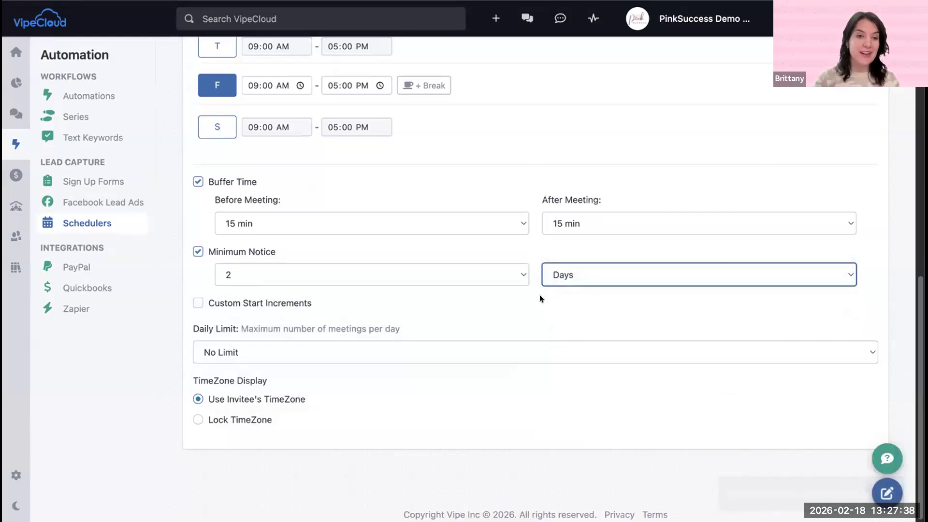
Step: Set the booking minimum notice to 12 Hours
click(430, 273)
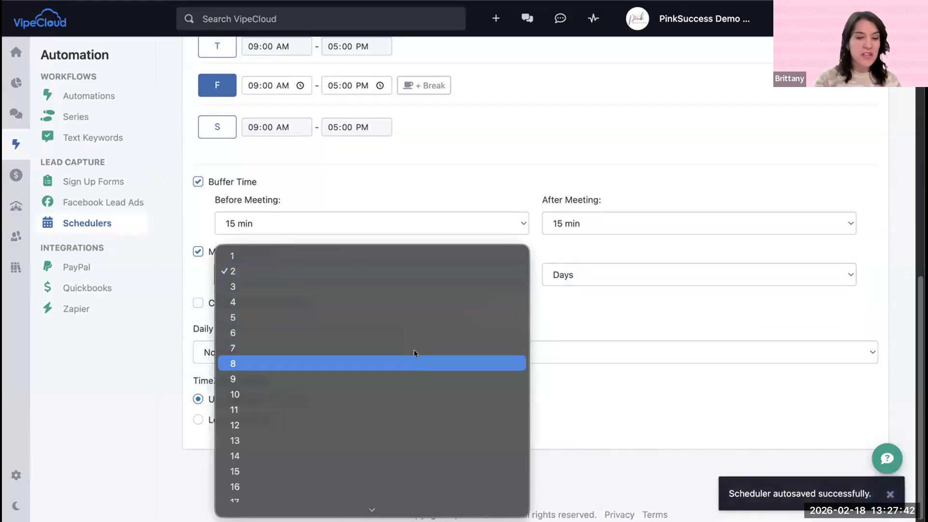
click(377, 420)
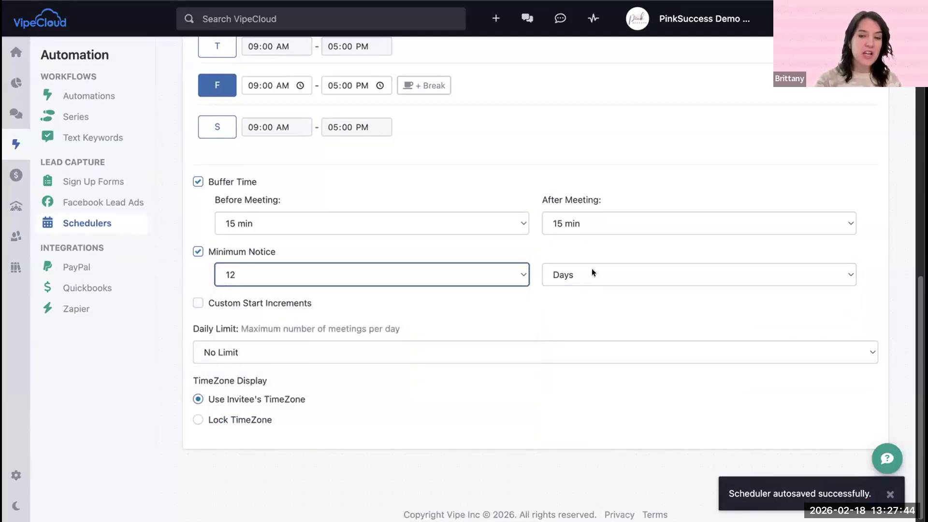
click(592, 270)
click(549, 251)
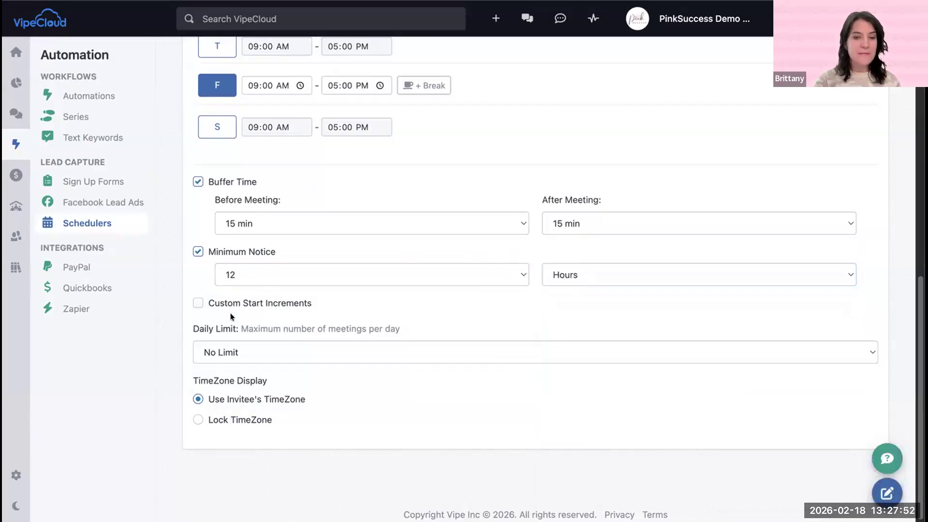
Step: View the Pink Pop Up booking page and examine the available time slots for February 20
scroll(393, 207, up, 7)
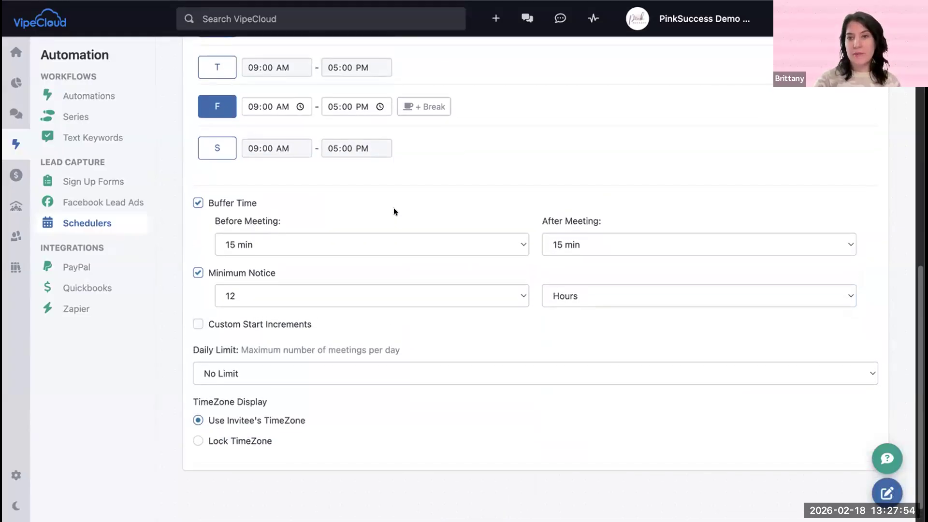
scroll(401, 215, up, 4)
click(711, 73)
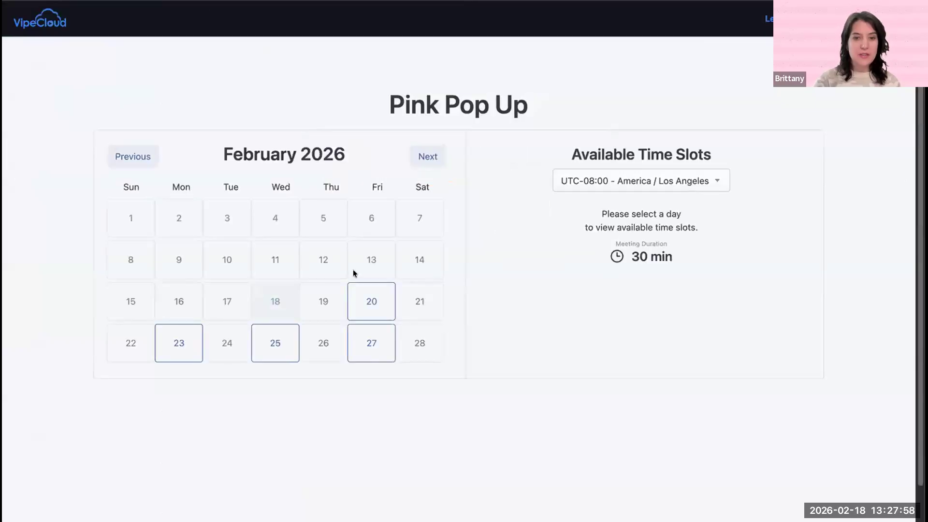
click(364, 311)
scroll(379, 258, down, 1)
click(596, 200)
scroll(594, 200, down, 2)
scroll(589, 202, up, 2)
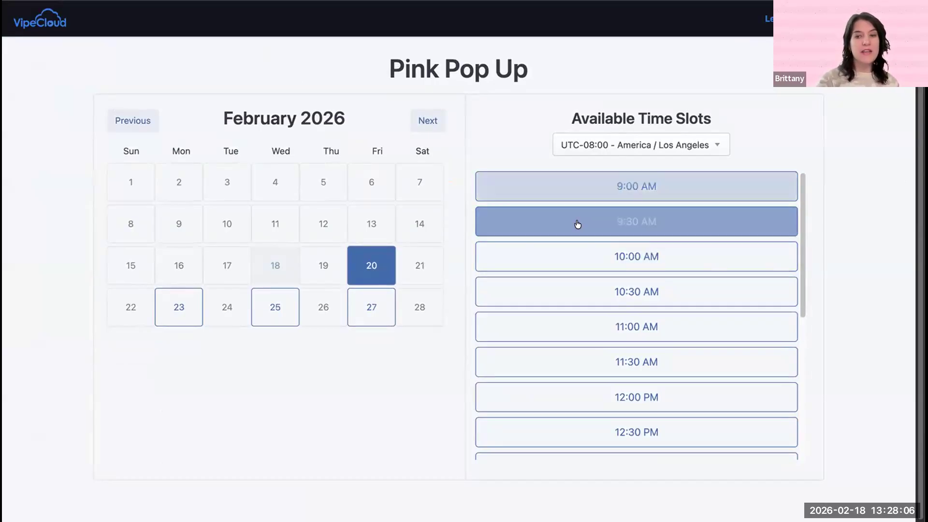
Step: Return to the scheduler's general details and set the meeting duration to 60 minutes
click(229, 1)
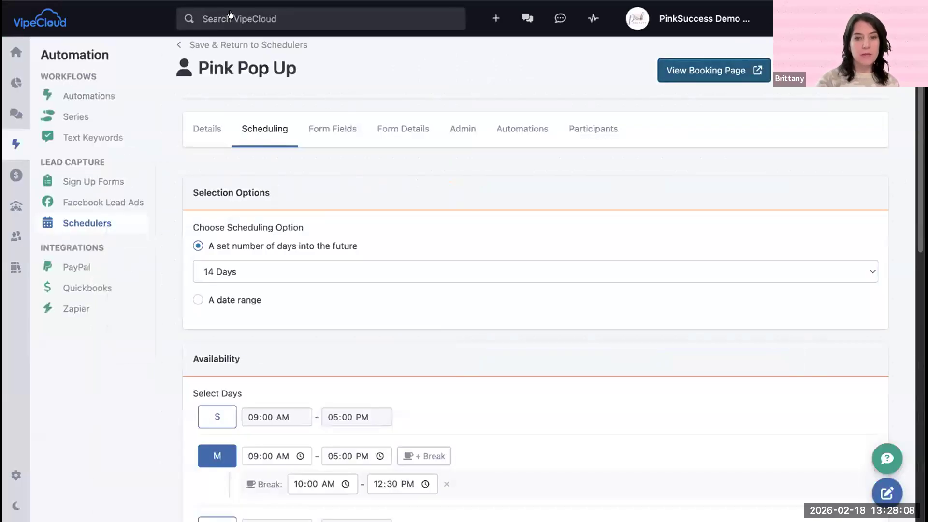
click(208, 131)
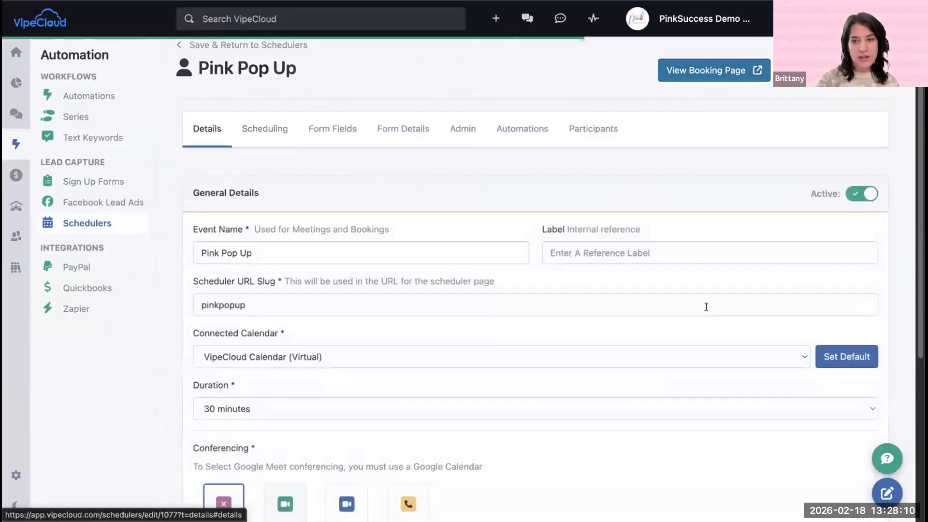
scroll(786, 362, down, 5)
click(582, 178)
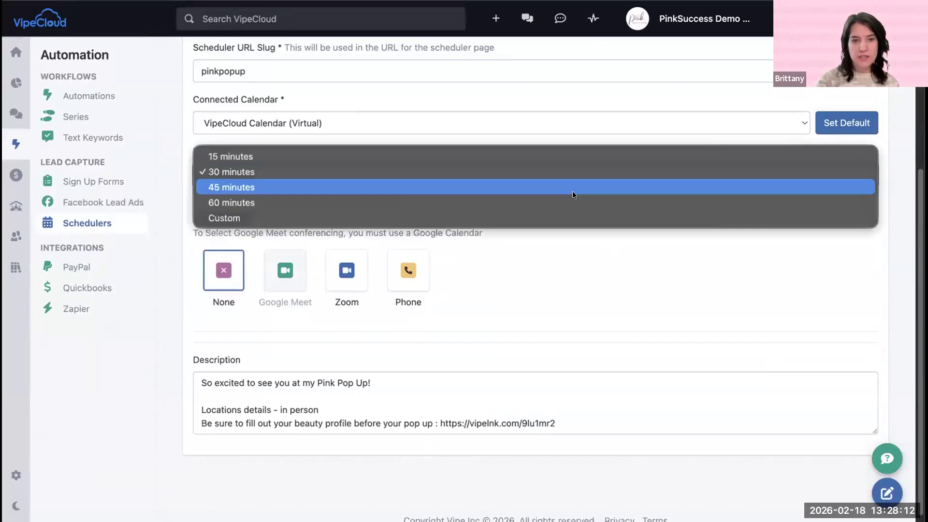
click(601, 202)
scroll(737, 201, up, 5)
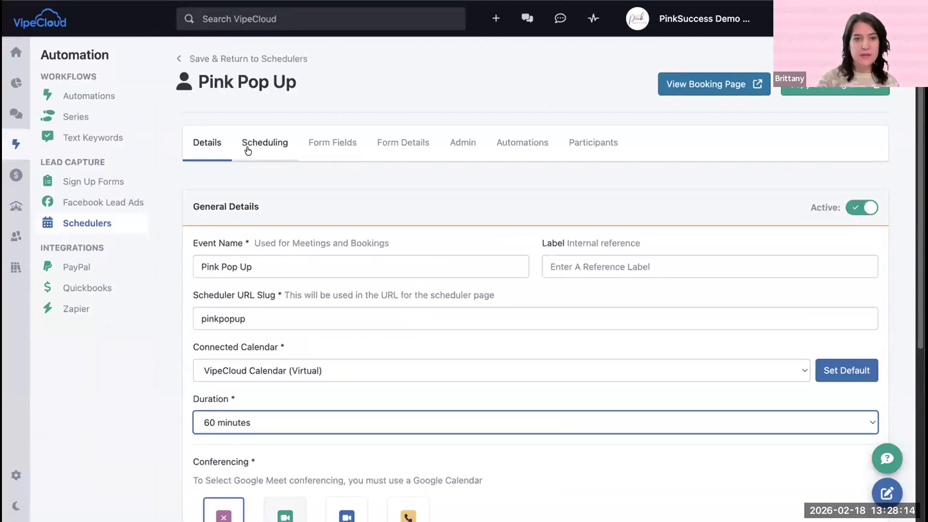
Step: Check February 20 on the booking page again to see how the 60-minute duration affects the time slots
click(247, 151)
click(714, 84)
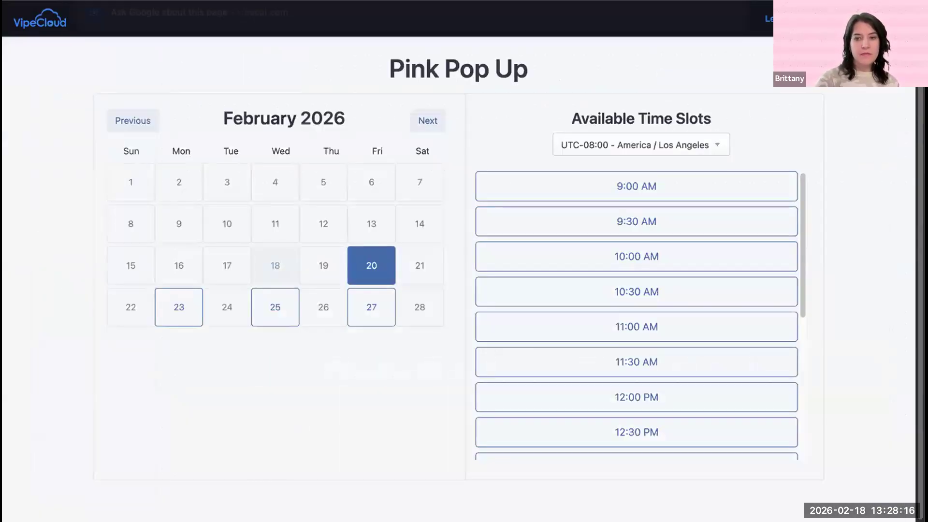
click(362, 291)
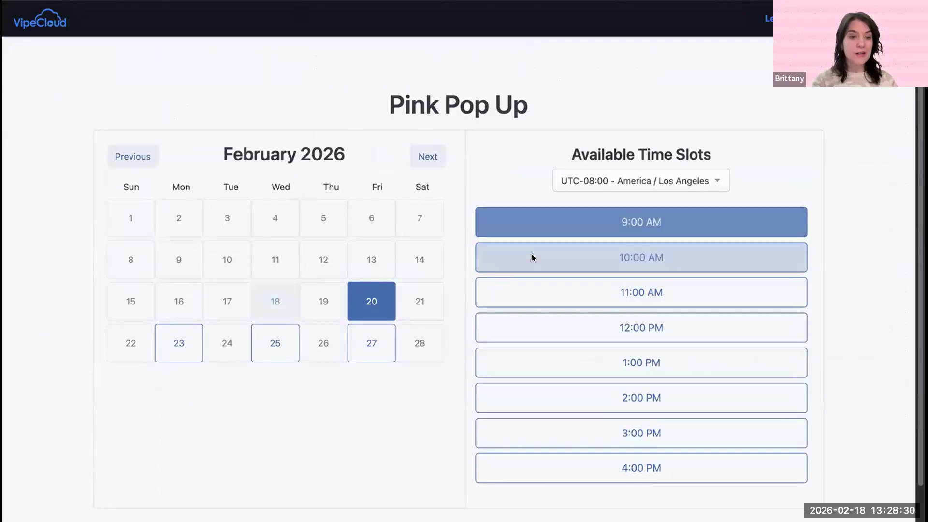
Step: Enable Custom Start Increments in the scheduler's scheduling settings and set them to 15 min
click(237, 1)
scroll(338, 273, down, 10)
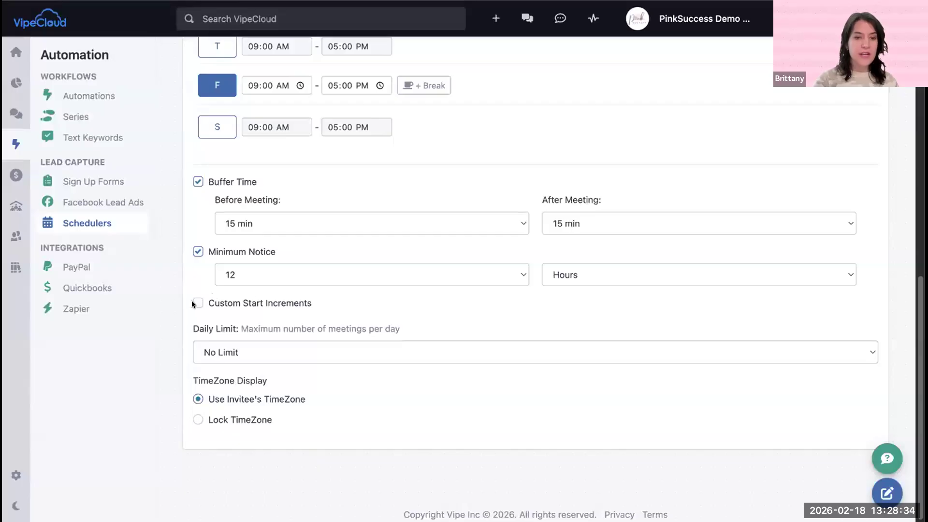
click(194, 302)
click(299, 322)
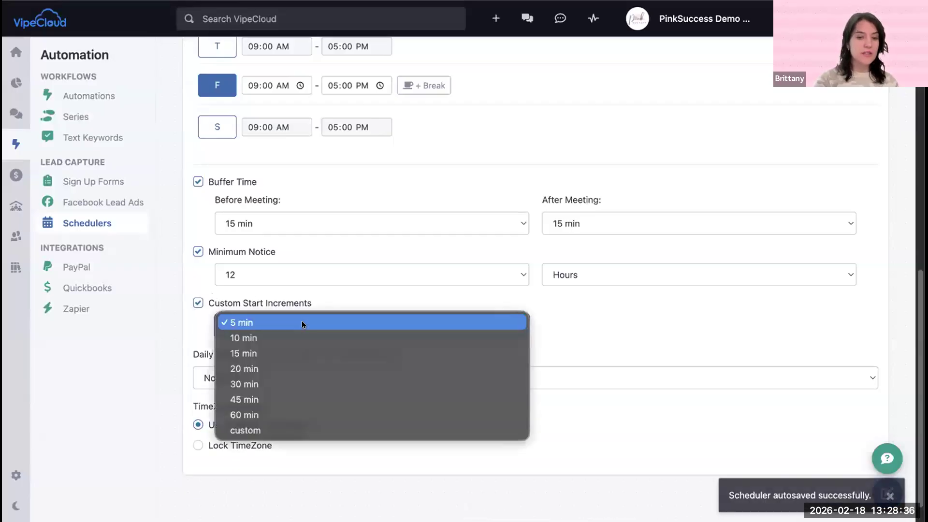
click(296, 353)
click(190, 322)
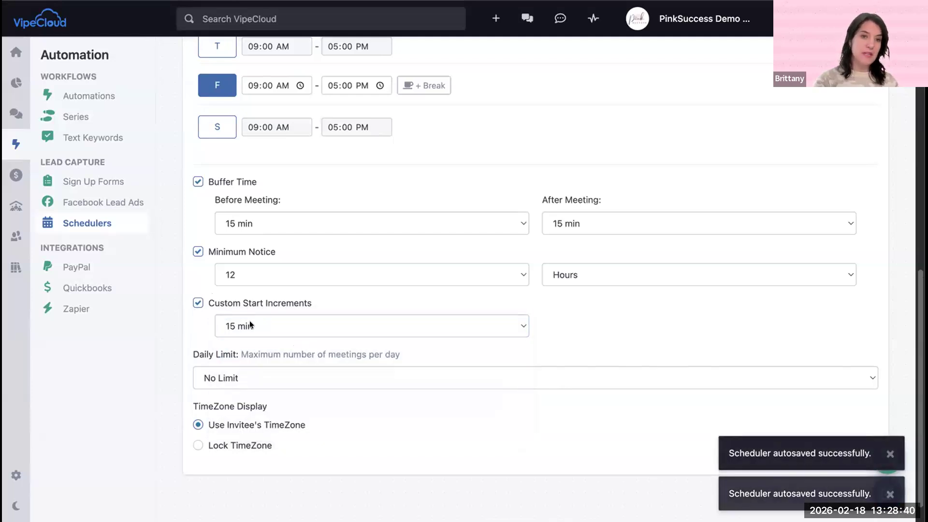
Step: Reload the booking page and examine February 20's start times with the 15-minute increments, selecting the 9:15 AM slot
click(278, 0)
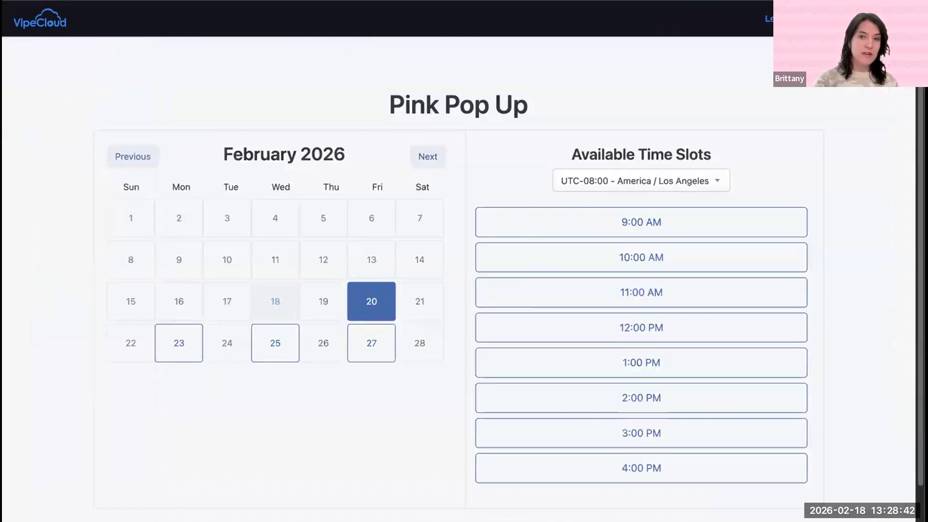
click(492, 0)
key(Return)
click(368, 300)
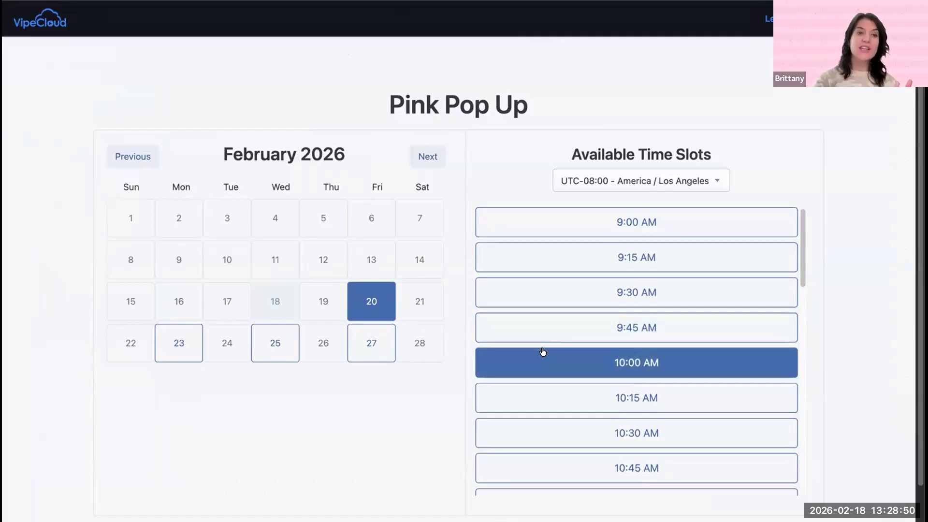
click(553, 270)
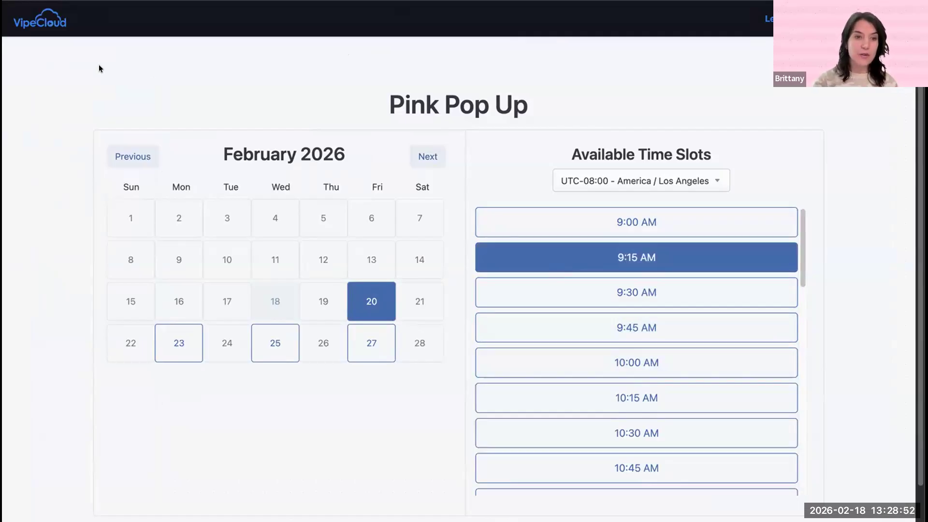
Step: Set the scheduler's daily limit to 2 meetings and review the TimeZone Display options
key(ctrl+shift+Tab)
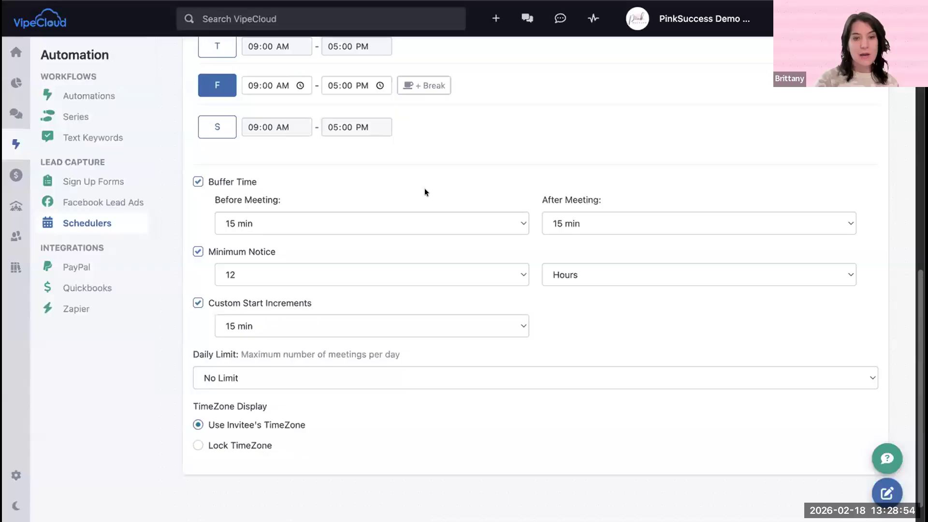
scroll(367, 338, down, 1)
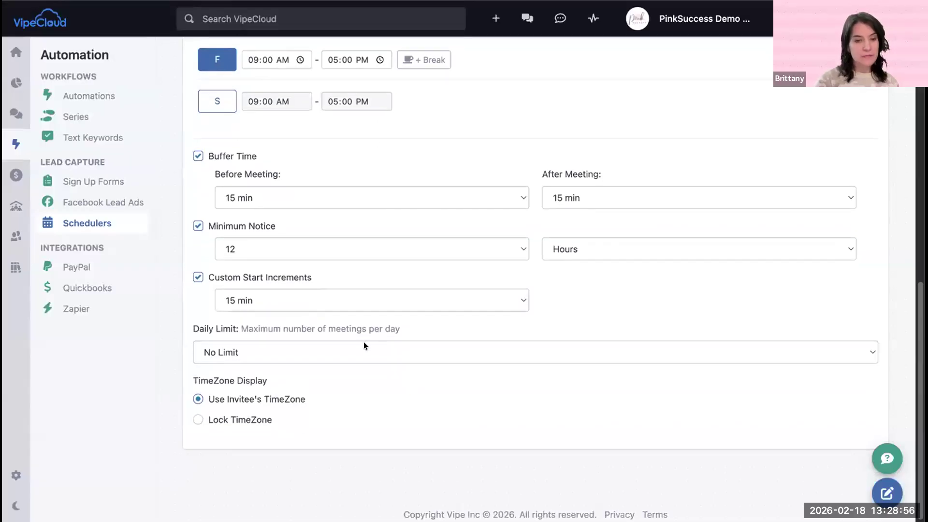
click(311, 353)
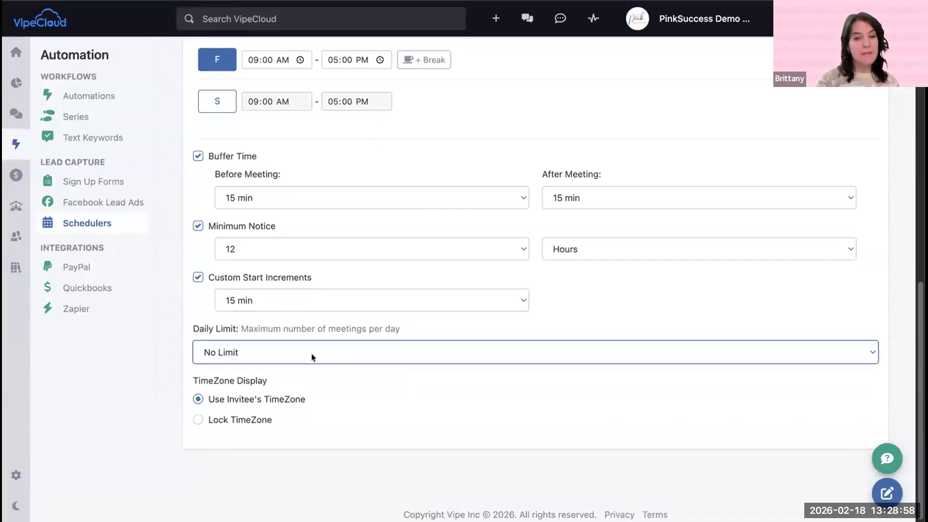
click(315, 378)
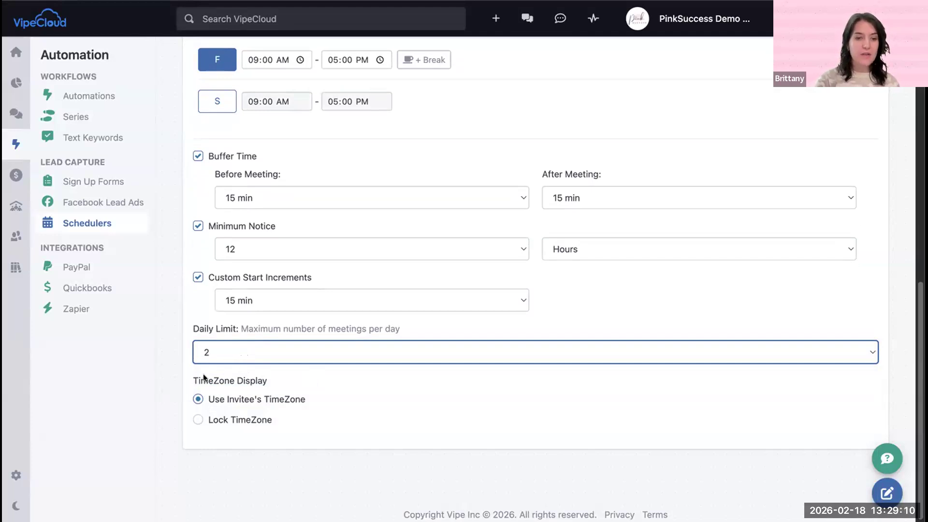
click(277, 376)
drag(276, 376, 304, 392)
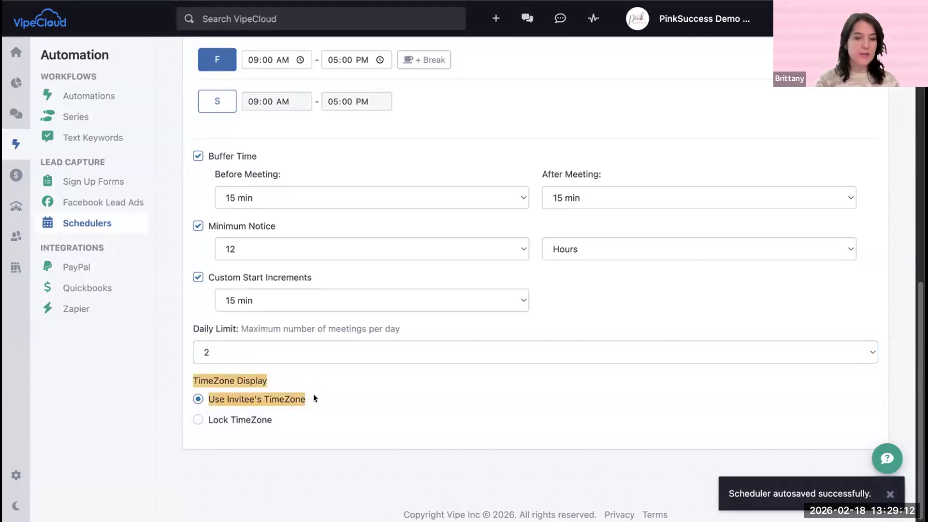
click(313, 393)
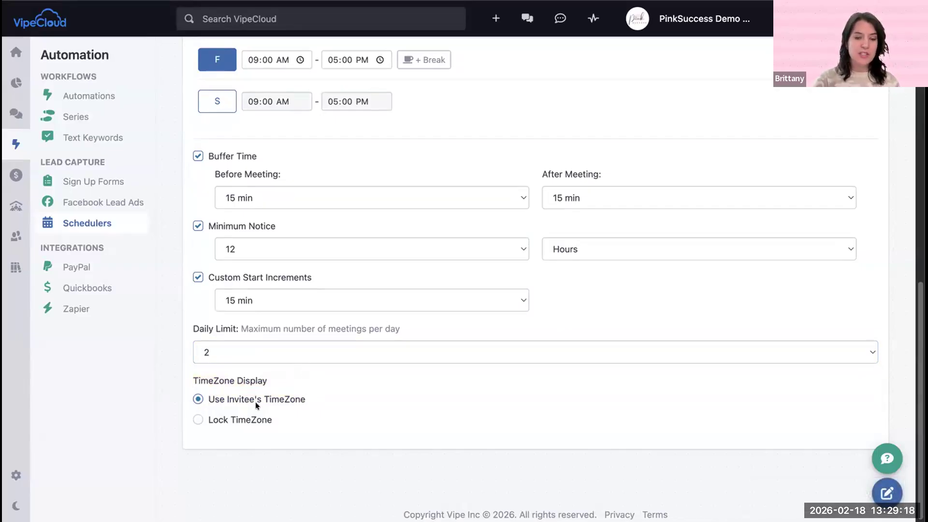
Step: Review the scheduler's form fields, including their required settings and display options
scroll(264, 405, up, 15)
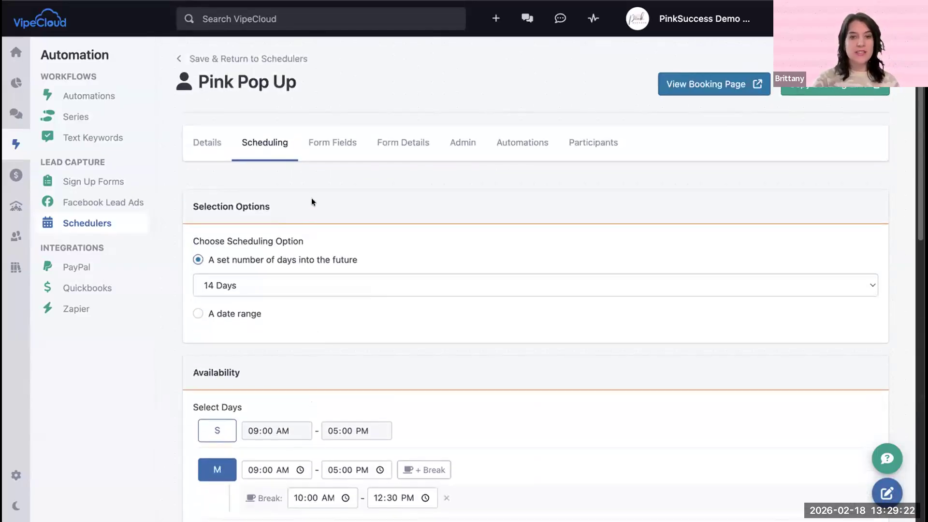
click(321, 145)
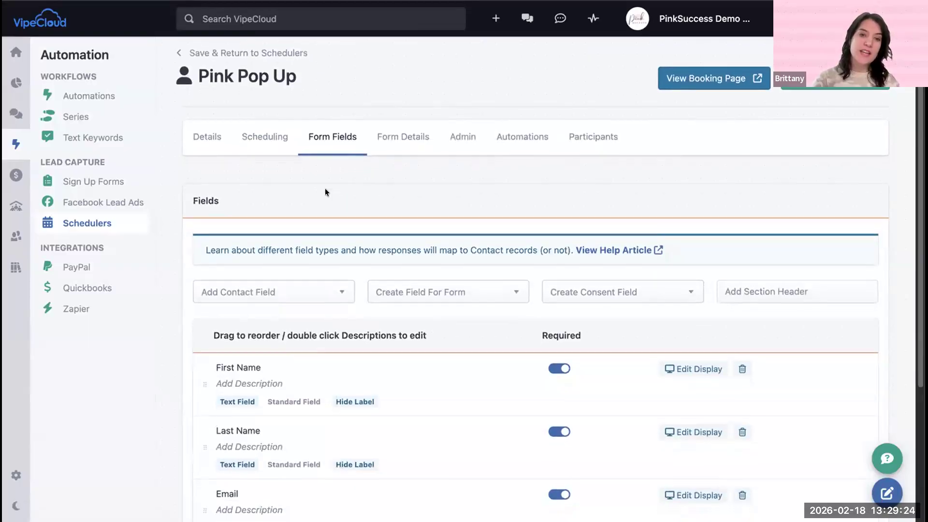
scroll(324, 188, down, 3)
scroll(323, 187, down, 1)
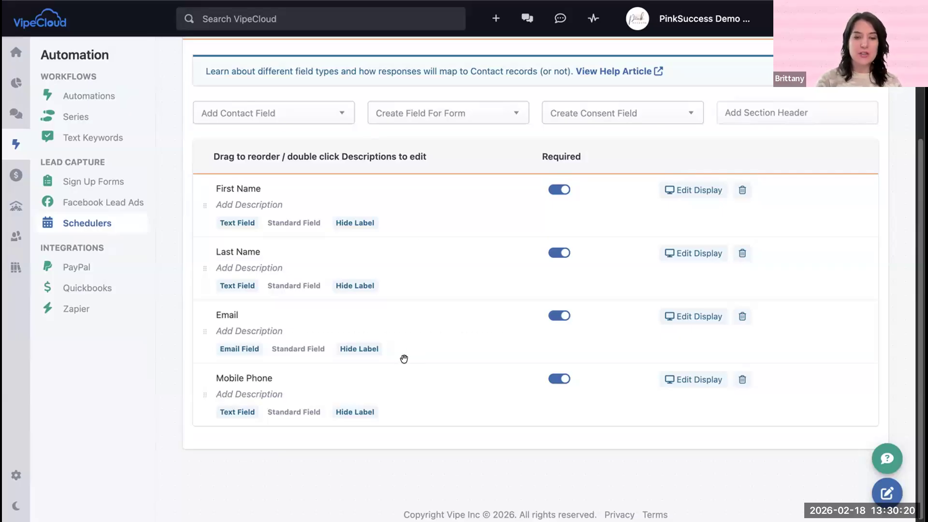
scroll(404, 356, up, 1)
scroll(401, 350, up, 5)
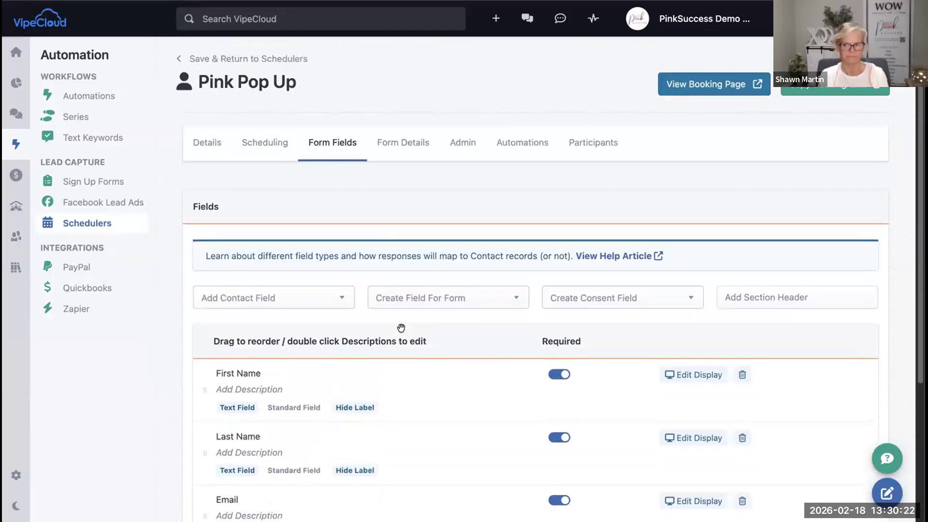
Step: In the scheduler's form details, change the booking button text to "Book Your Time"
click(399, 143)
scroll(417, 213, down, 3)
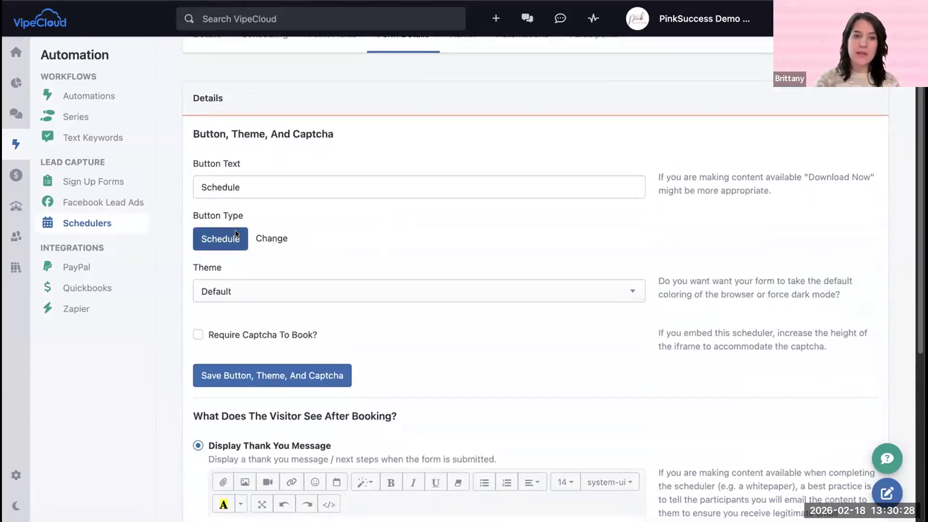
click(263, 238)
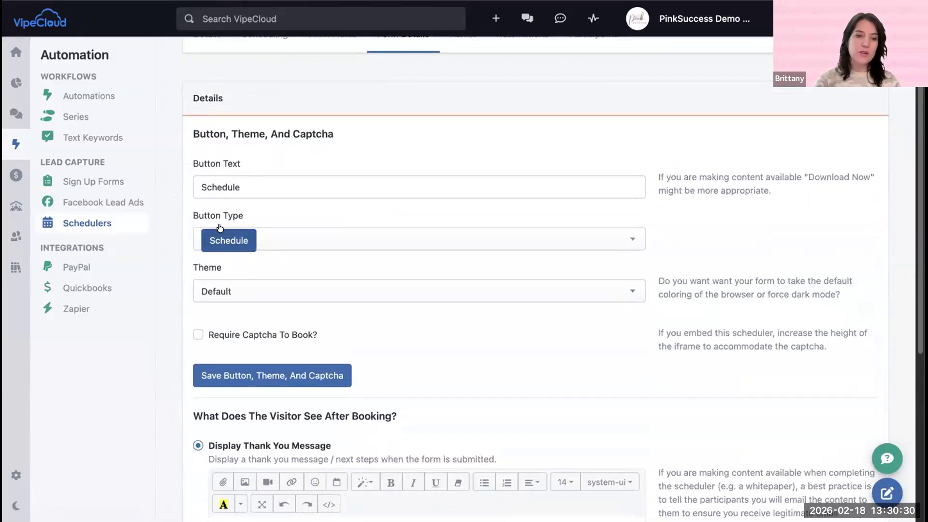
click(225, 187)
double_click(226, 187)
text(Book Your Time)
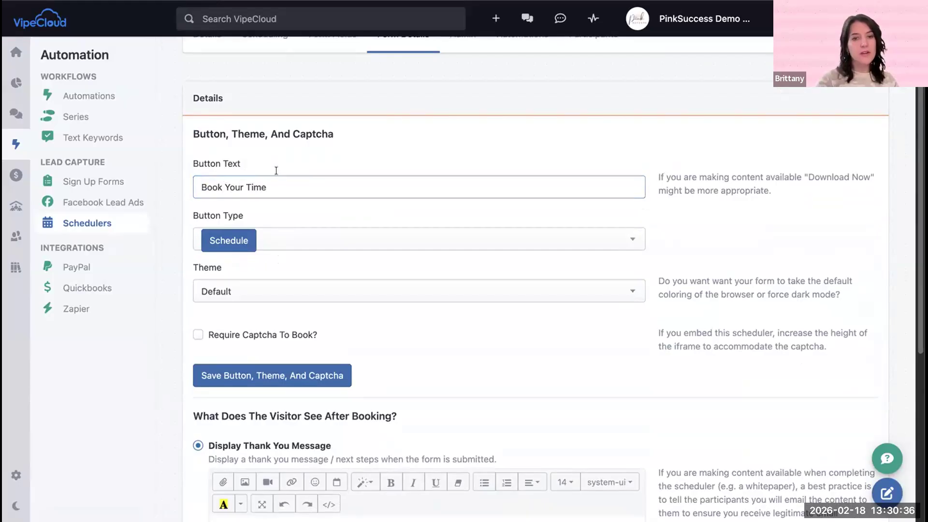
Step: Choose the pink outlined style as the booking form's button type
click(267, 239)
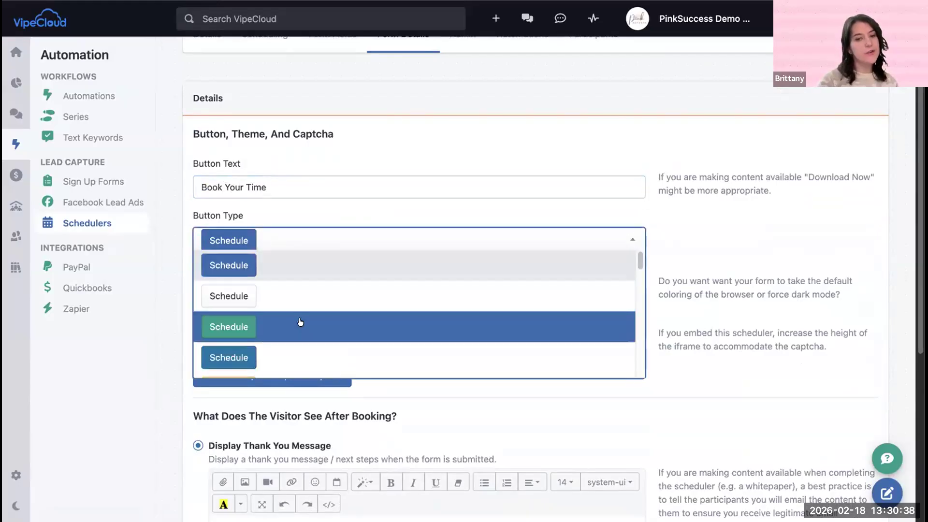
scroll(298, 323, down, 4)
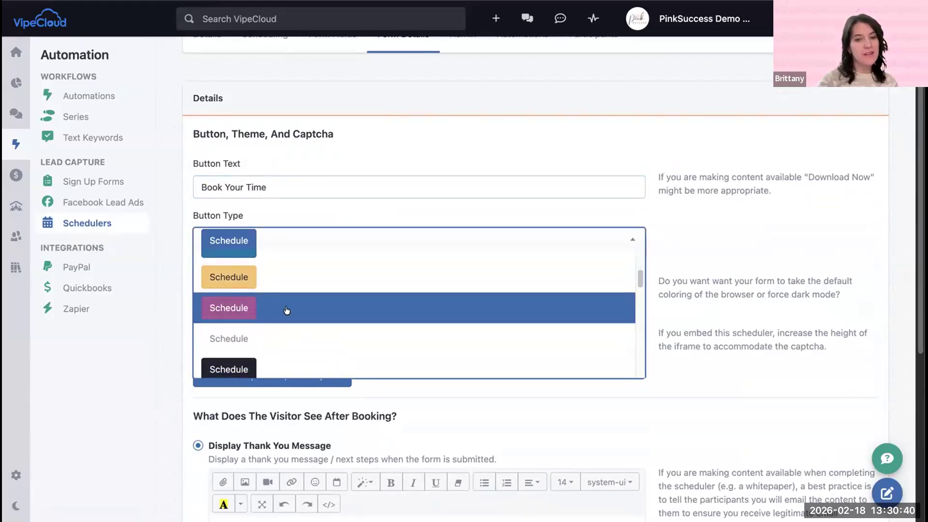
scroll(370, 312, down, 5)
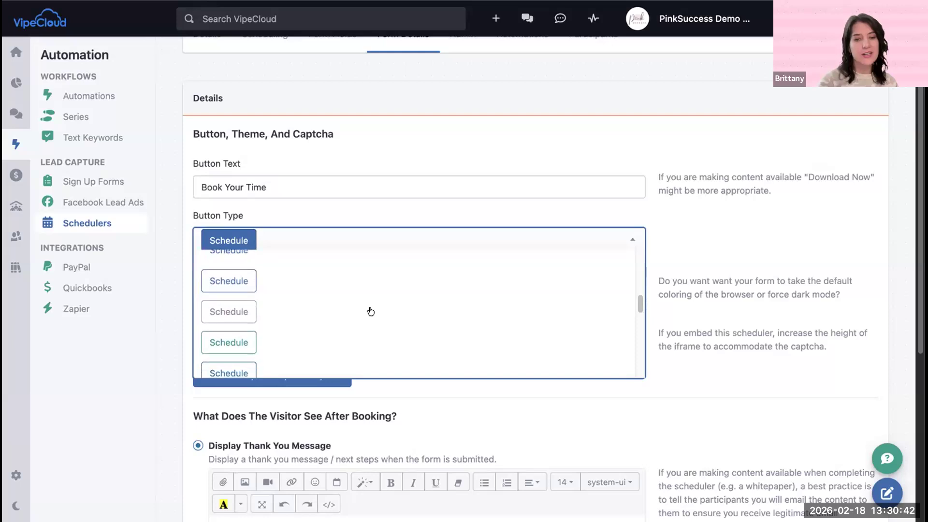
click(325, 323)
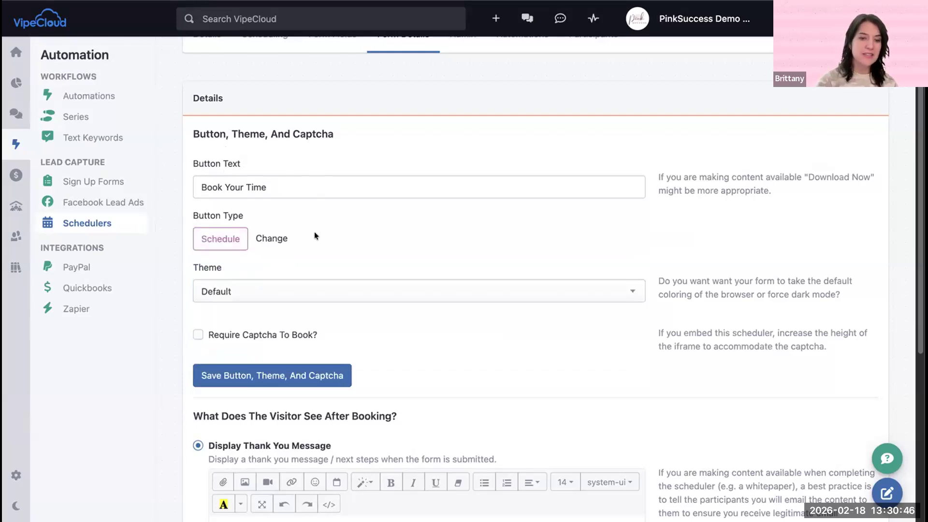
Step: Add the line "Be sure to fill out your beauty profile:" below "Thank you!" in the scheduler's thank-you message
scroll(366, 242, down, 3)
scroll(367, 246, down, 3)
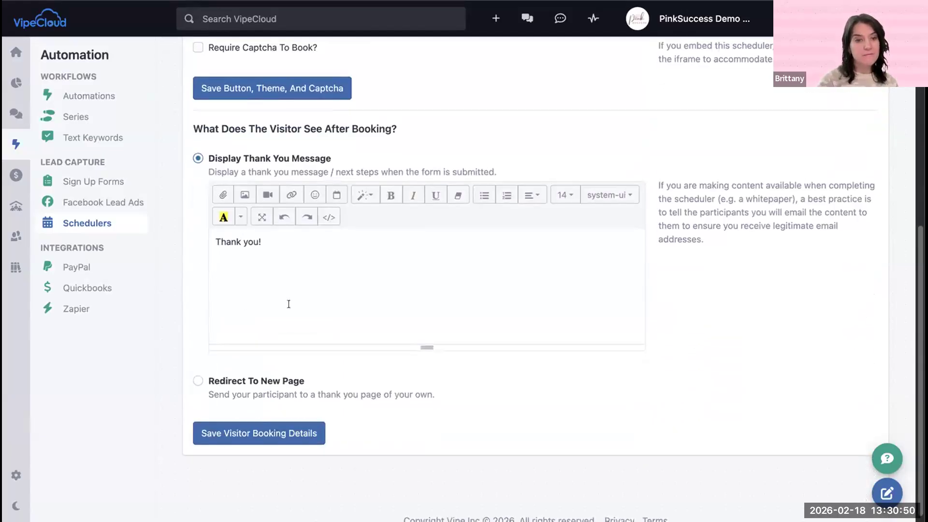
click(274, 241)
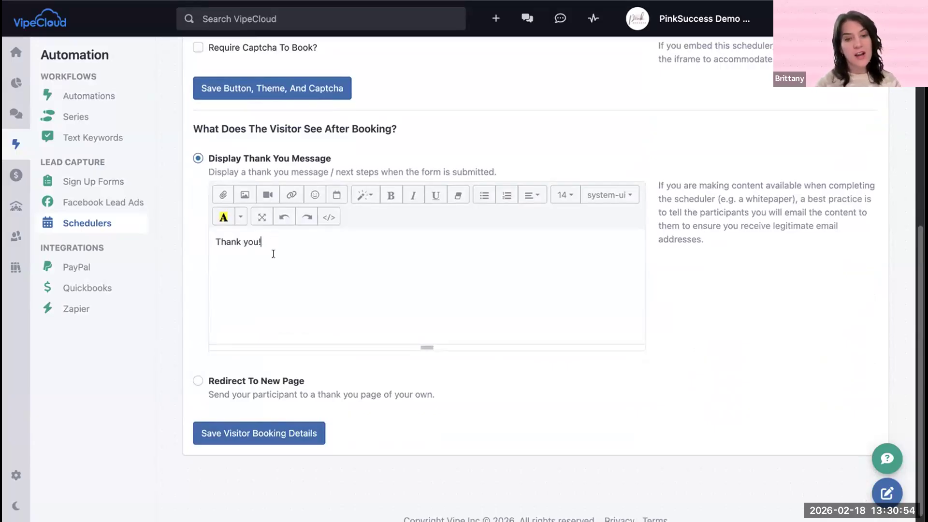
key(Return)
key(Return)
text(Be sure yto f)
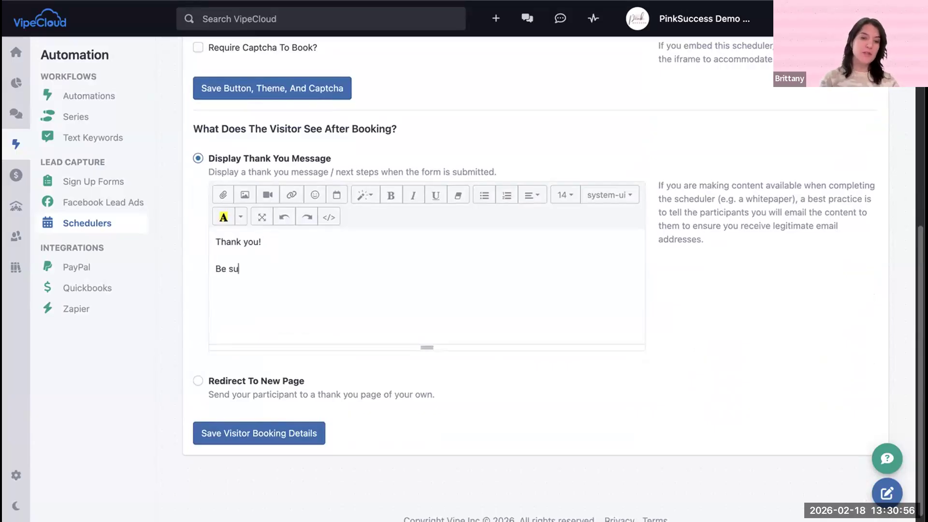
key(BackSpace)
key(BackSpace)
key(BackSpace)
key(BackSpace)
key(BackSpace)
text(to. f)
key(BackSpace)
key(BackSpace)
key(BackSpace)
text(fil)
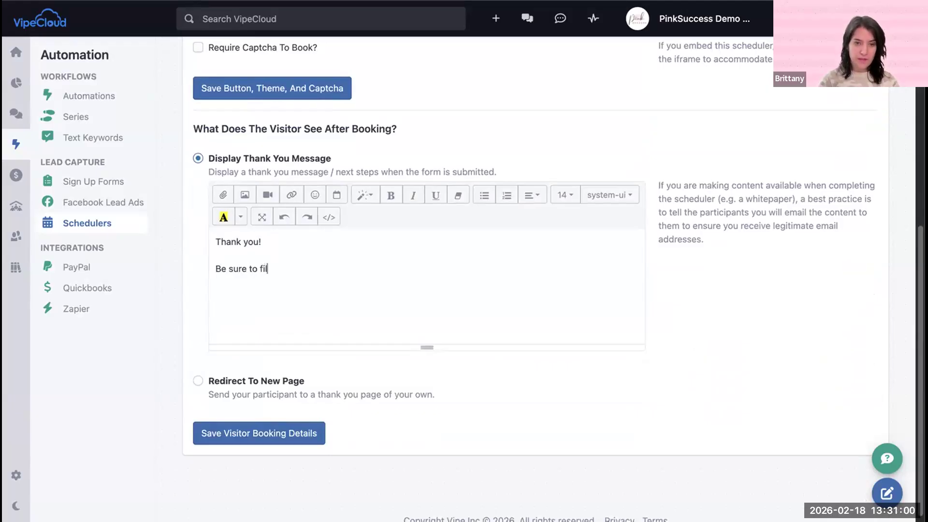
text(l out your beau)
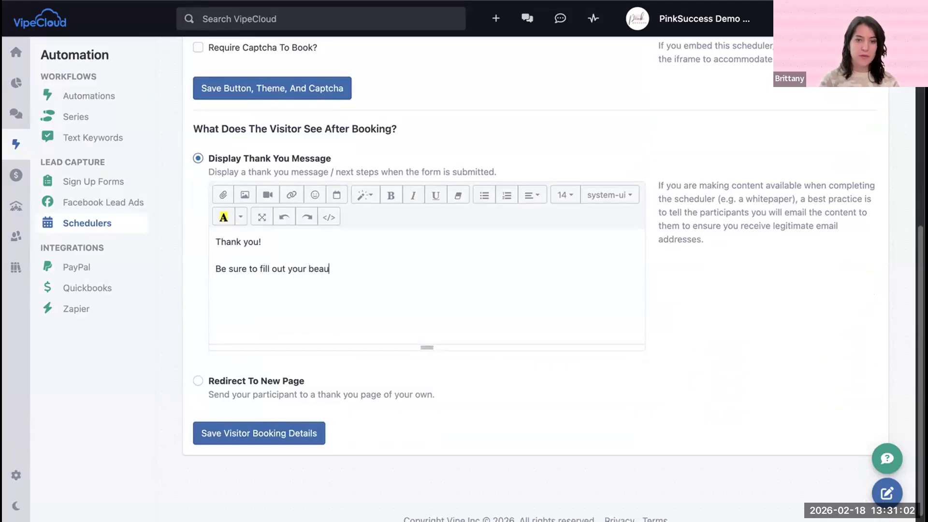
text(ty profile:)
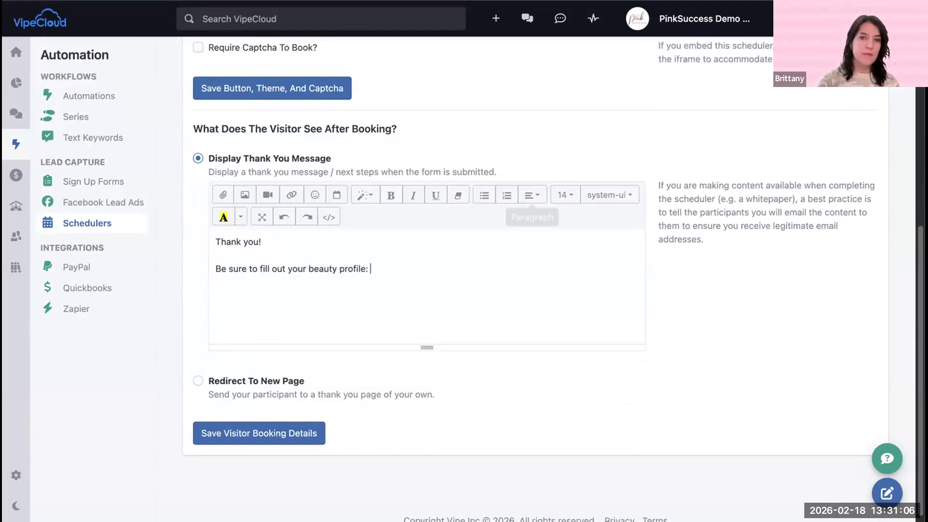
Step: Copy the Beauty Profile (Color) sign-up form's landing page link and paste it at the end of the thank-you message
click(329, 1)
right_click(271, 156)
click(305, 201)
click(212, 1)
key(super+v)
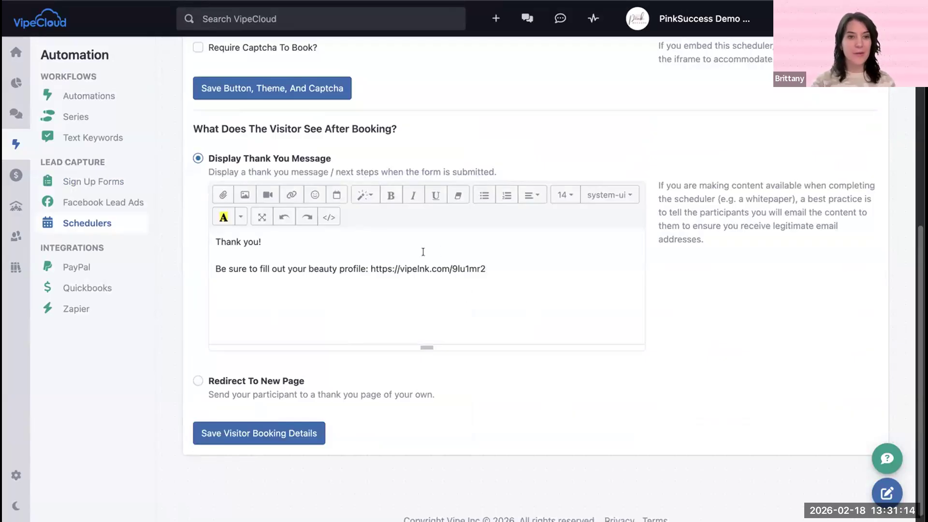
Step: Save the scheduler's visitor booking details and its button, theme and captcha settings
scroll(423, 250, up, 1)
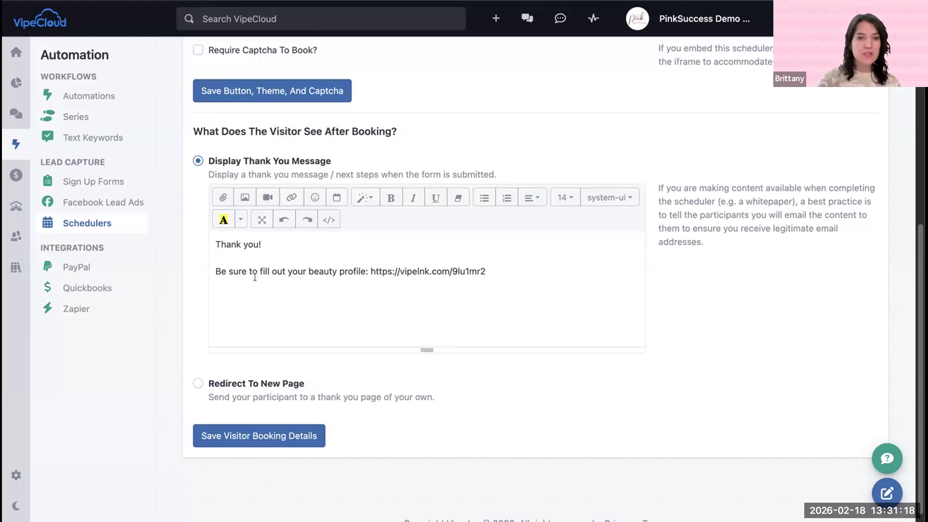
click(261, 429)
scroll(354, 202, up, 4)
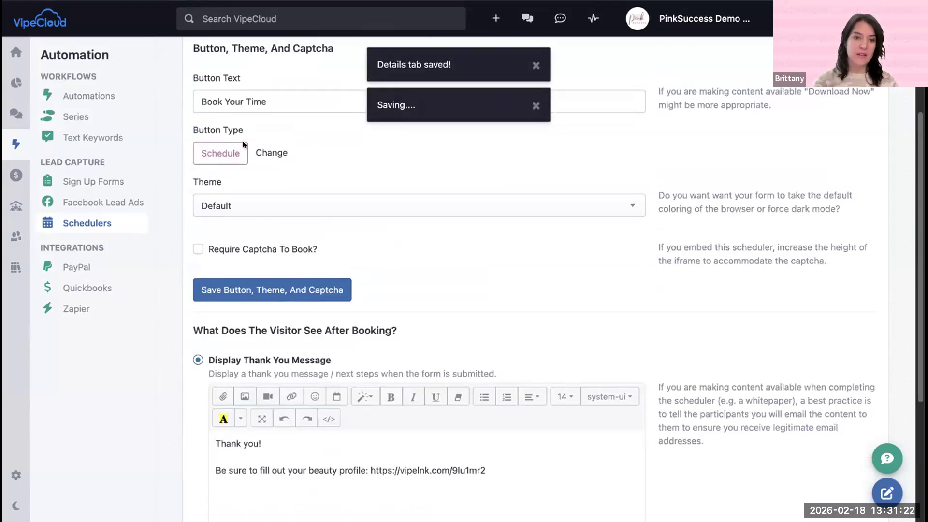
click(320, 289)
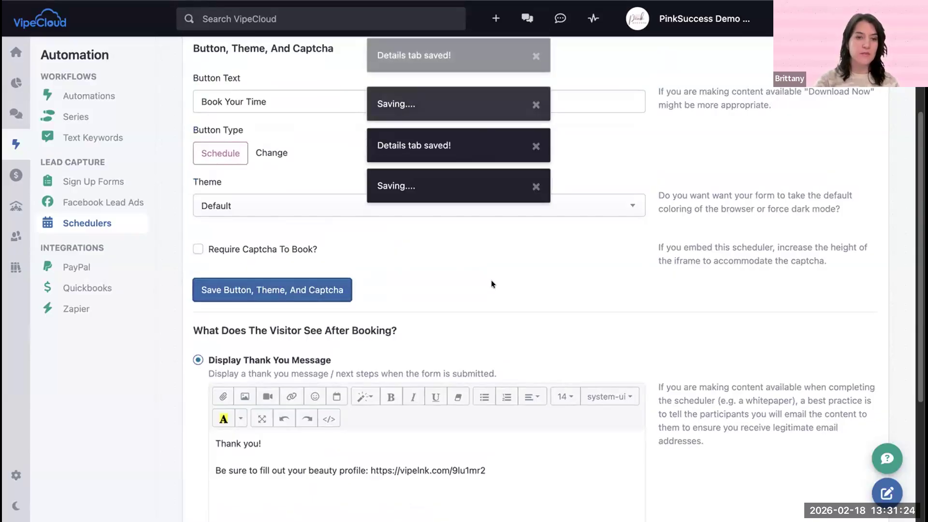
Step: Review the scheduler's admin settings for participant assignment, booking alerts and copying sign-ups to other lists
scroll(417, 269, up, 1)
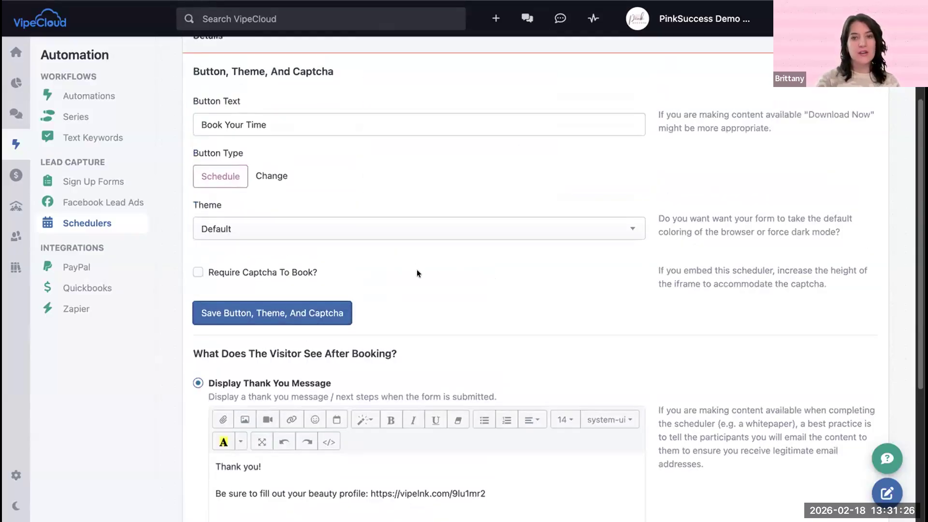
scroll(417, 273, up, 4)
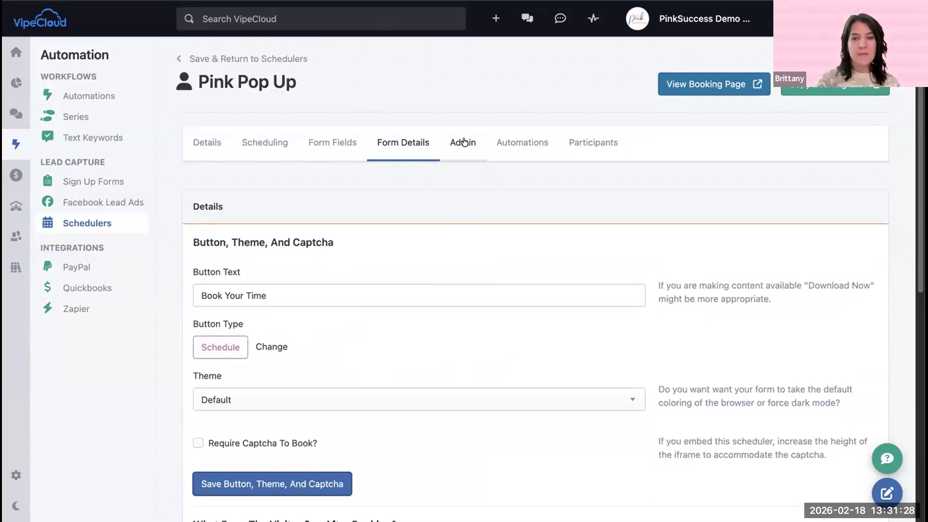
click(463, 143)
scroll(491, 245, down, 5)
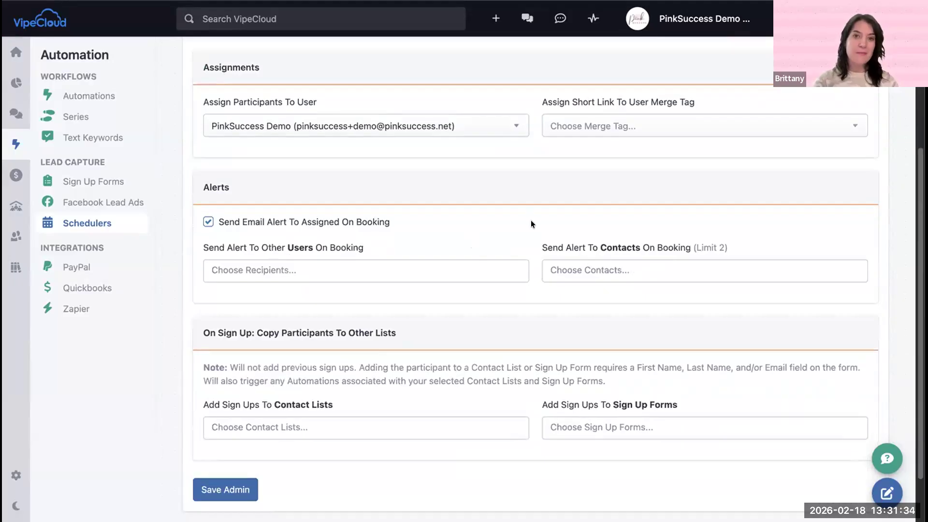
scroll(539, 223, up, 1)
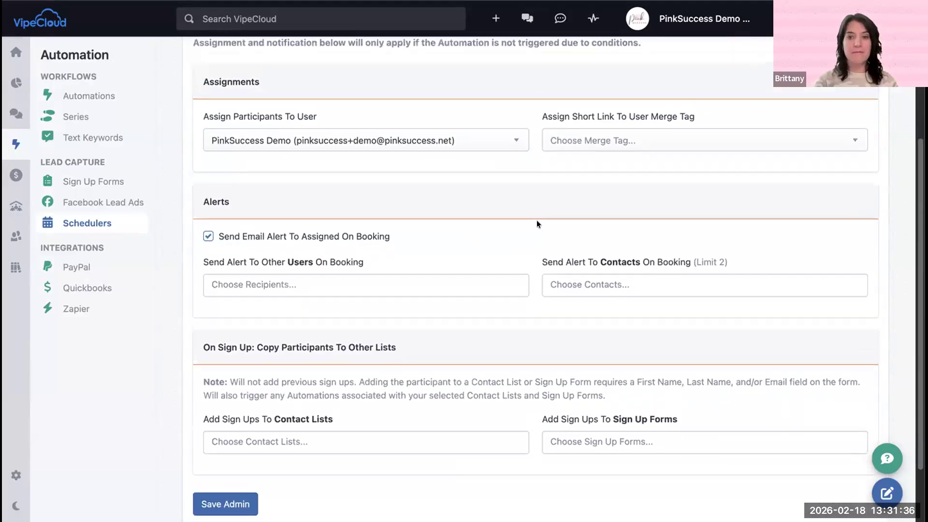
scroll(537, 221, up, 2)
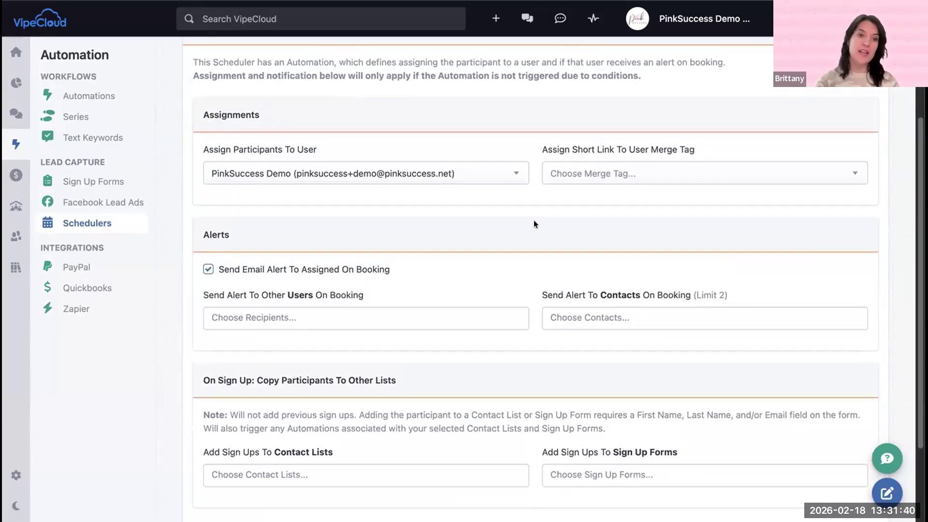
scroll(534, 221, up, 2)
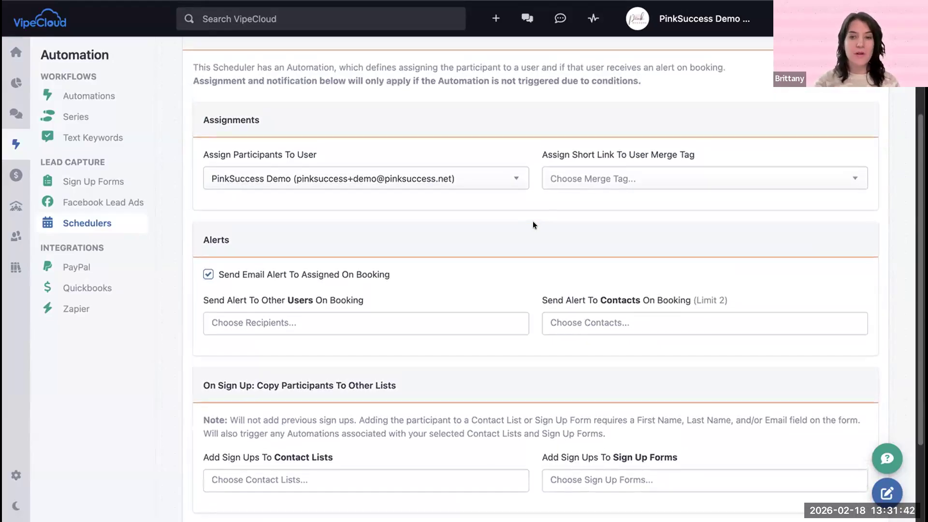
scroll(531, 221, up, 1)
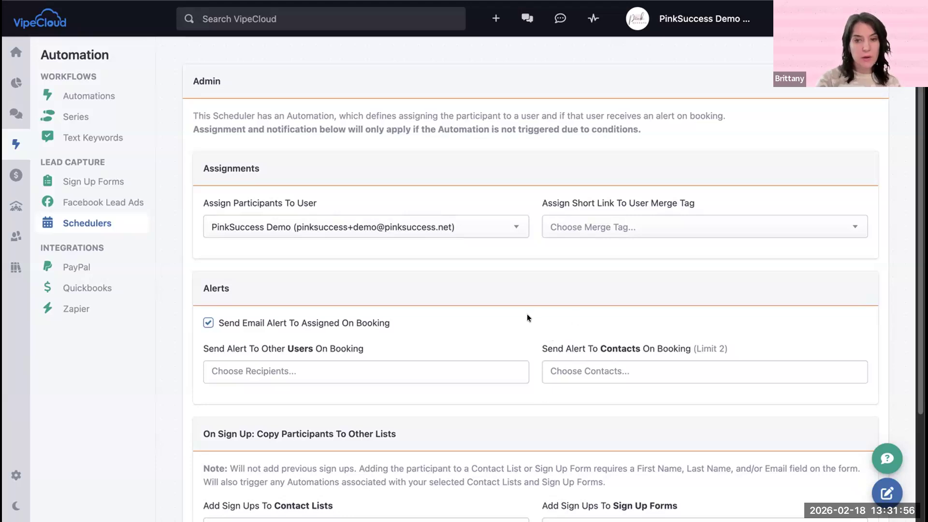
scroll(527, 314, down, 4)
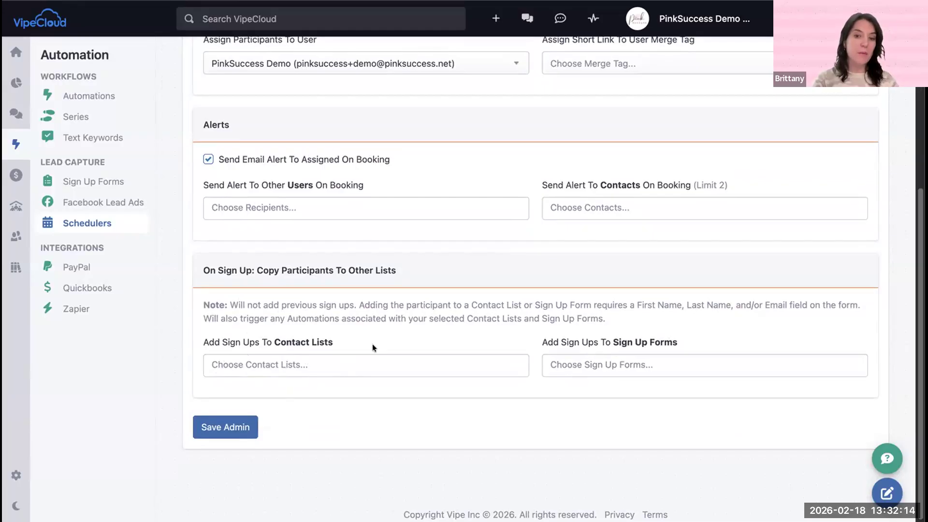
scroll(501, 325, up, 6)
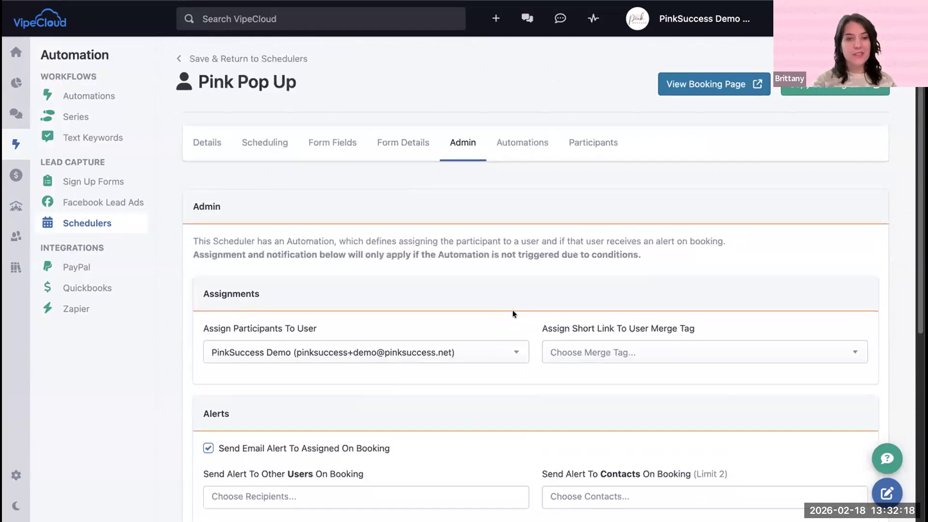
Step: Create a sign-up automation for the scheduler that sends the text template "Pink Weekend - Is Coming (Copy)", and save it
click(511, 142)
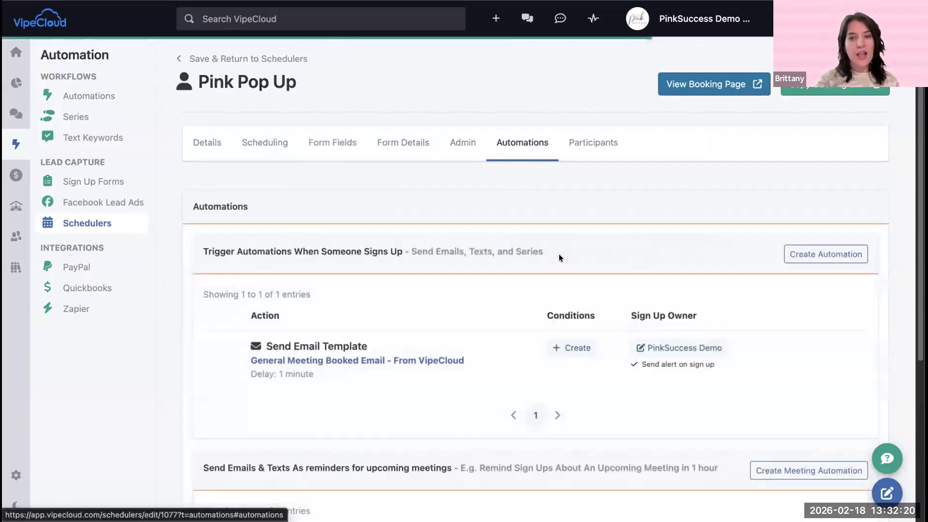
scroll(534, 247, down, 4)
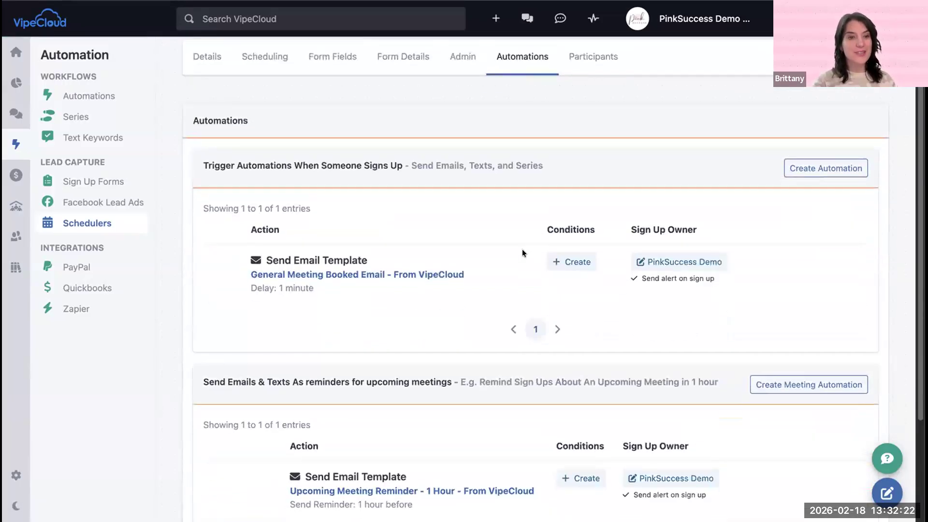
scroll(520, 252, down, 4)
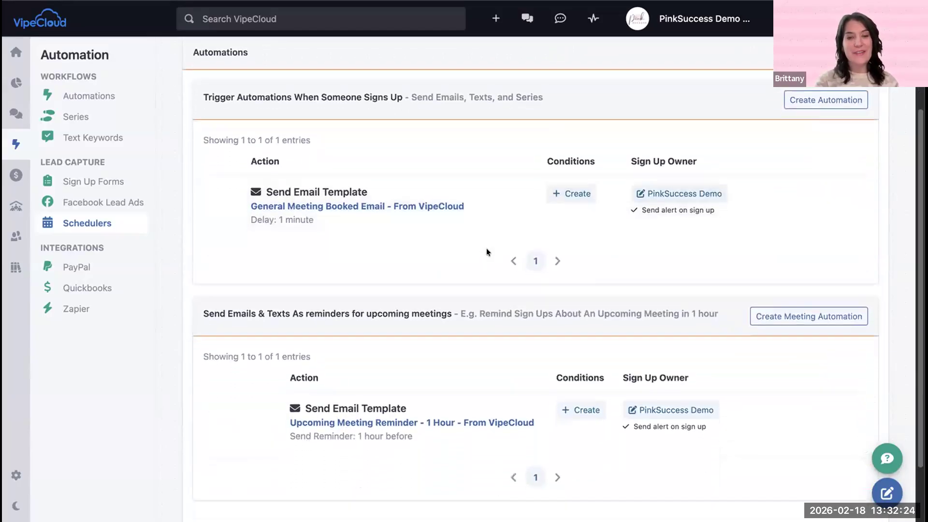
scroll(386, 212, down, 3)
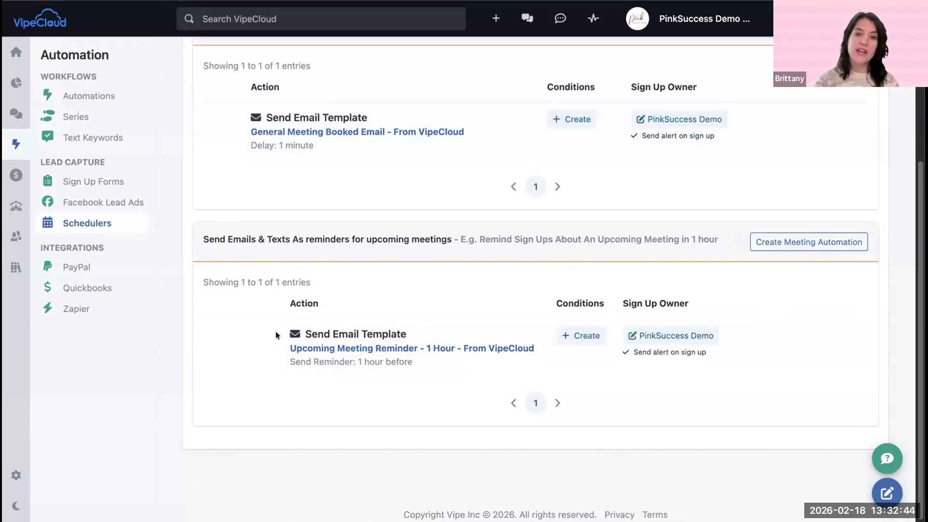
scroll(426, 282, up, 5)
scroll(345, 311, down, 3)
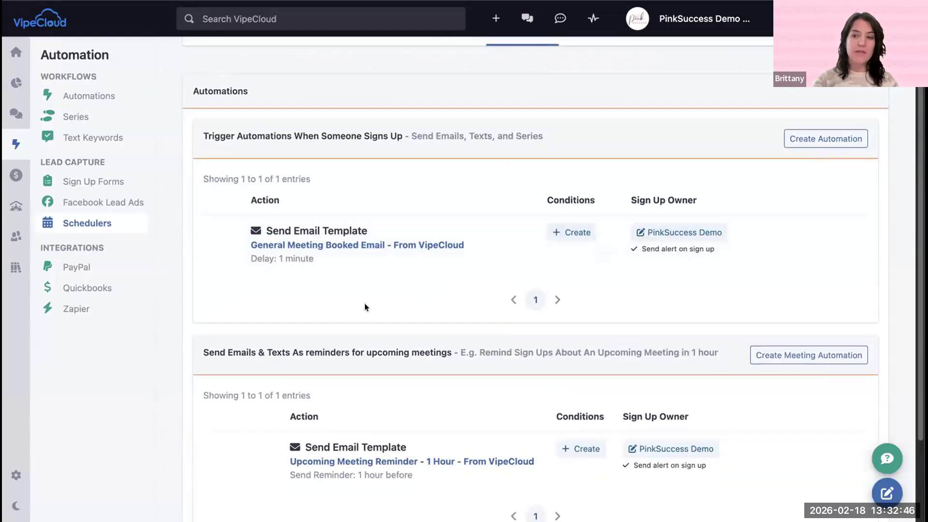
click(821, 138)
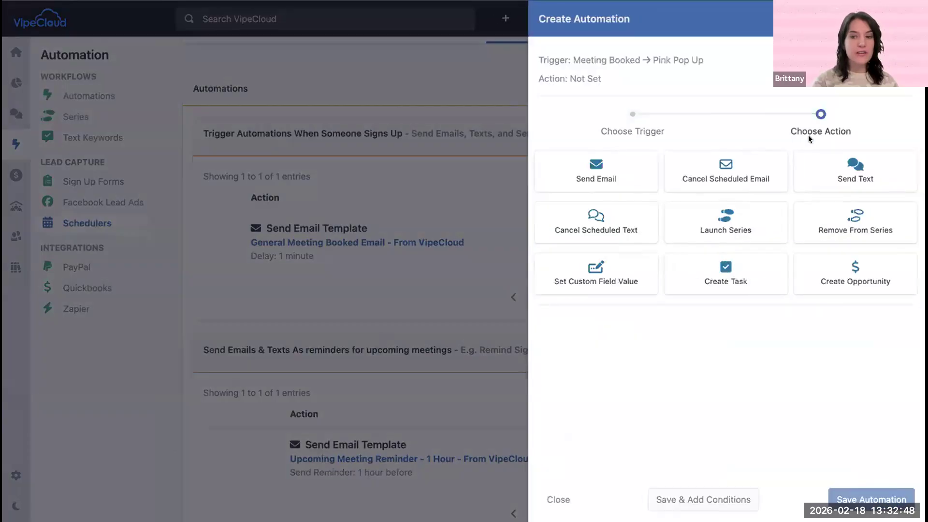
click(849, 173)
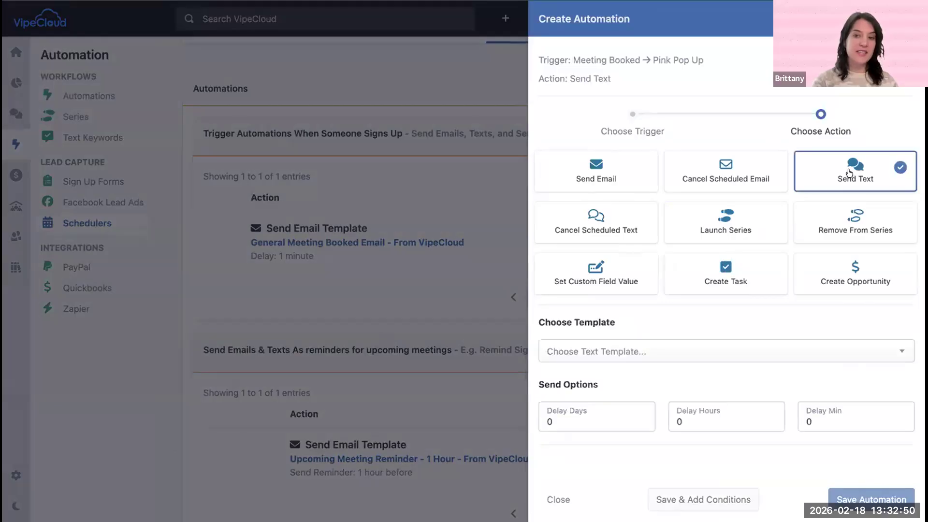
click(656, 350)
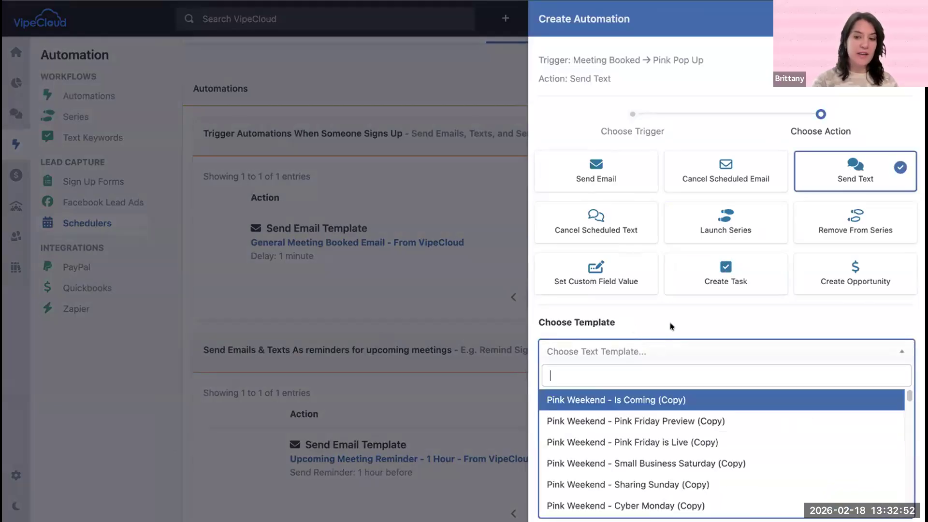
click(686, 321)
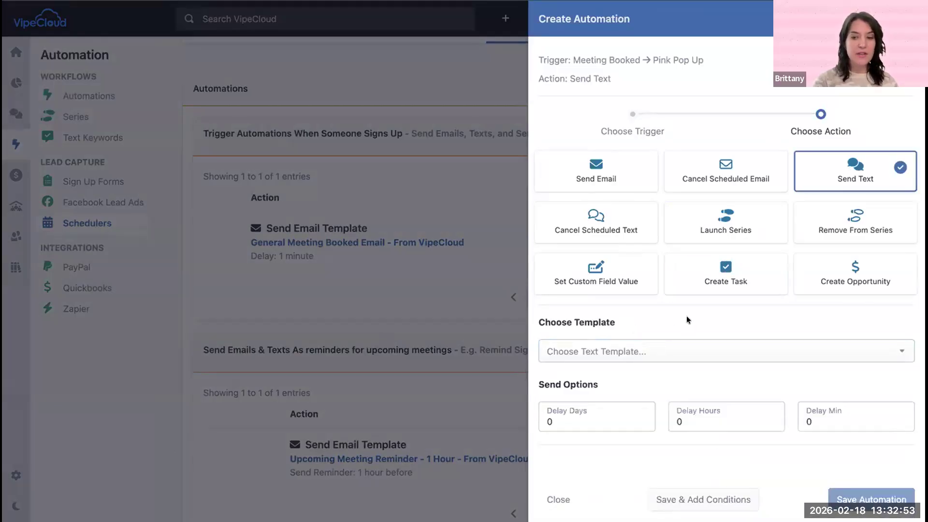
click(671, 350)
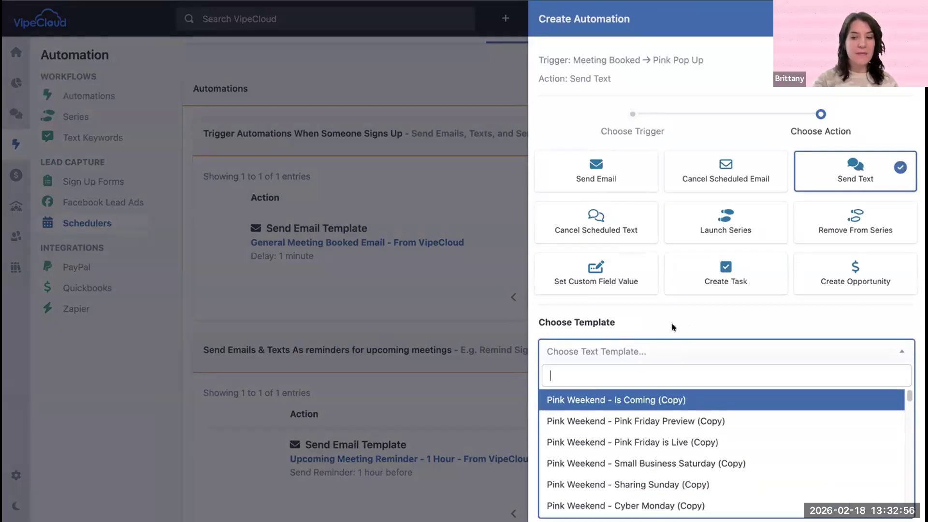
click(661, 400)
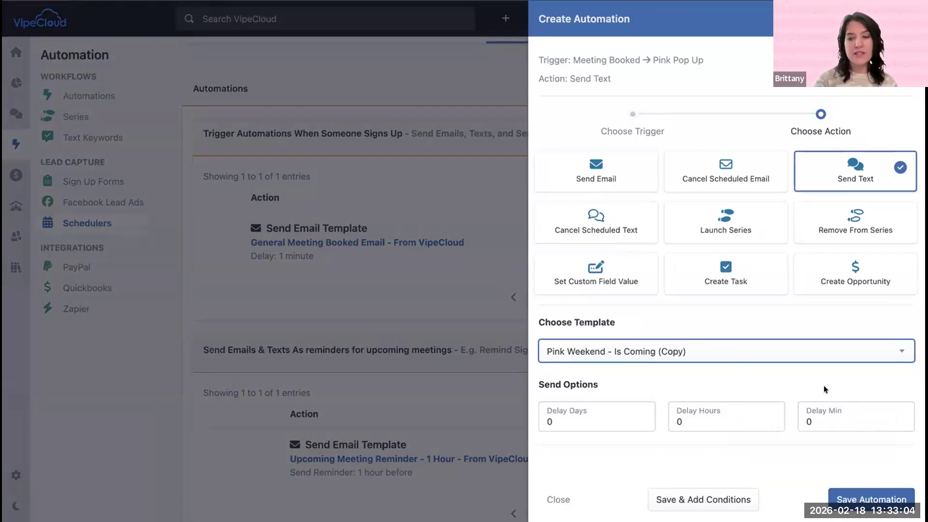
click(864, 495)
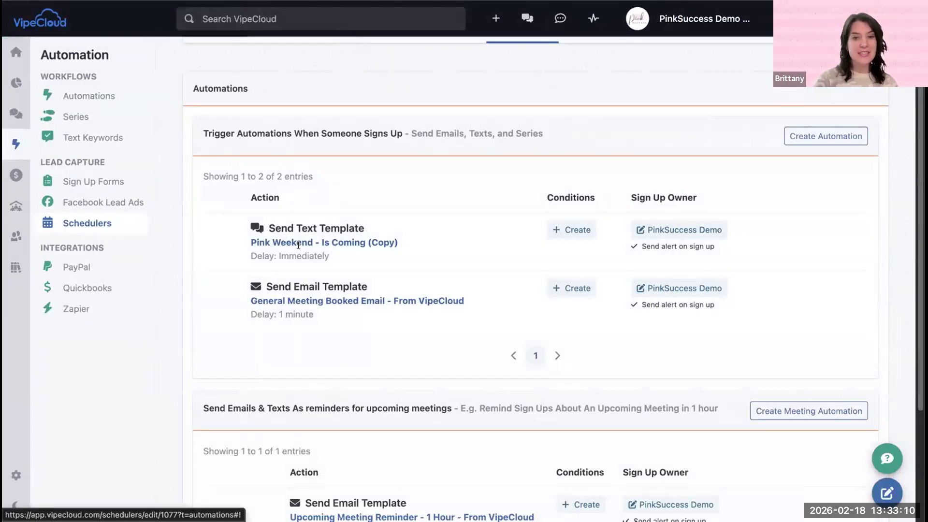
Step: Open a new sign-up automation for the scheduler and preview the Beauty Profile (Color) form's landing page
drag(235, 132, 403, 129)
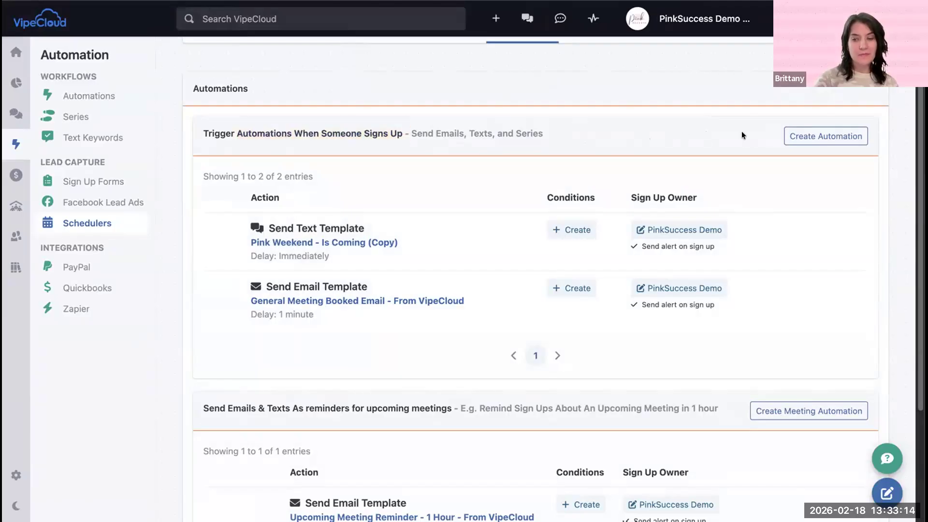
click(788, 136)
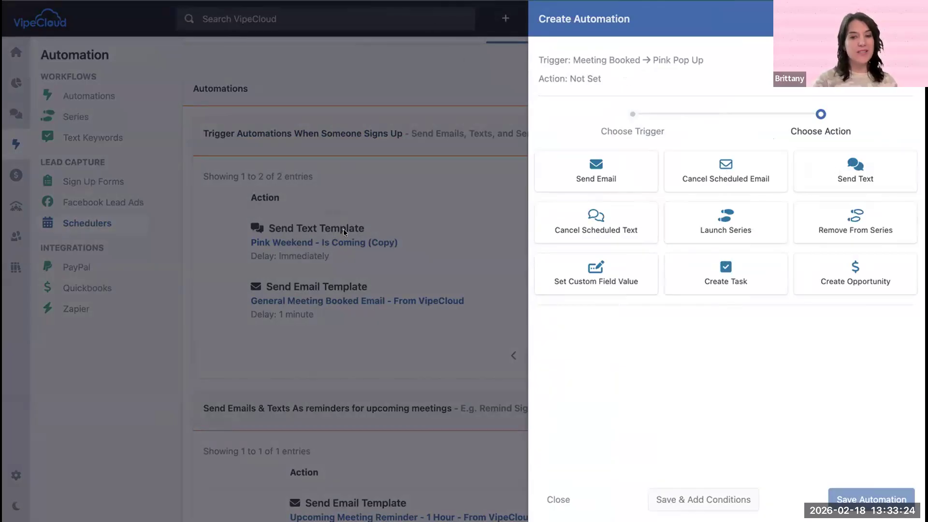
click(369, 2)
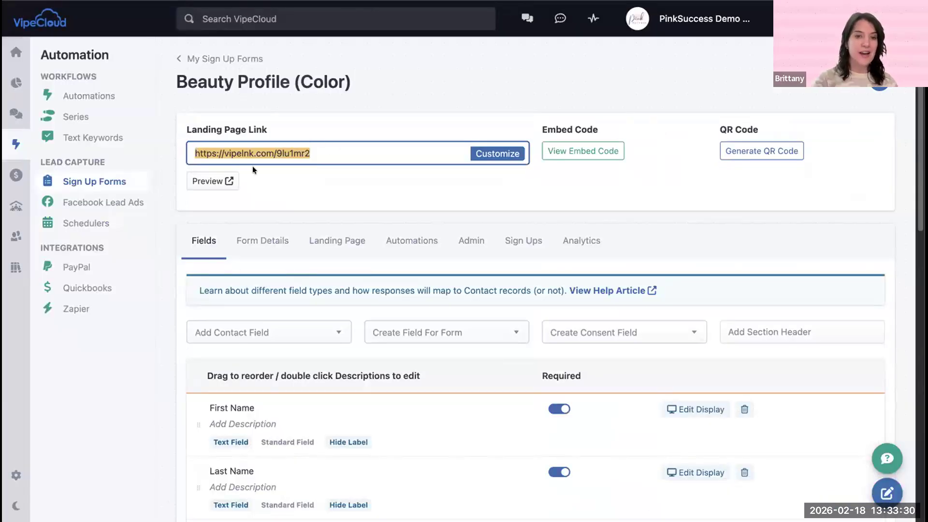
click(224, 177)
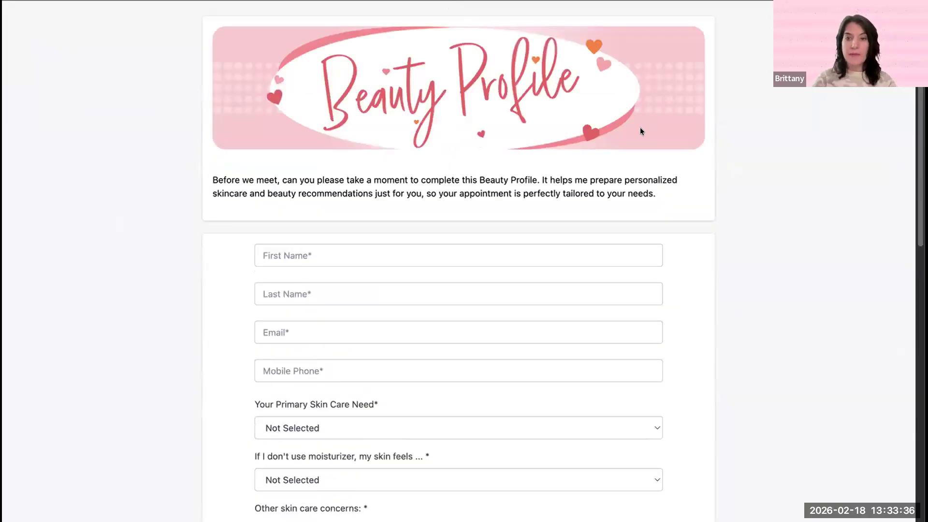
Step: Review the Beauty Profile (Color) landing page from its introduction through its skin care questions to the end of the form
scroll(733, 236, down, 7)
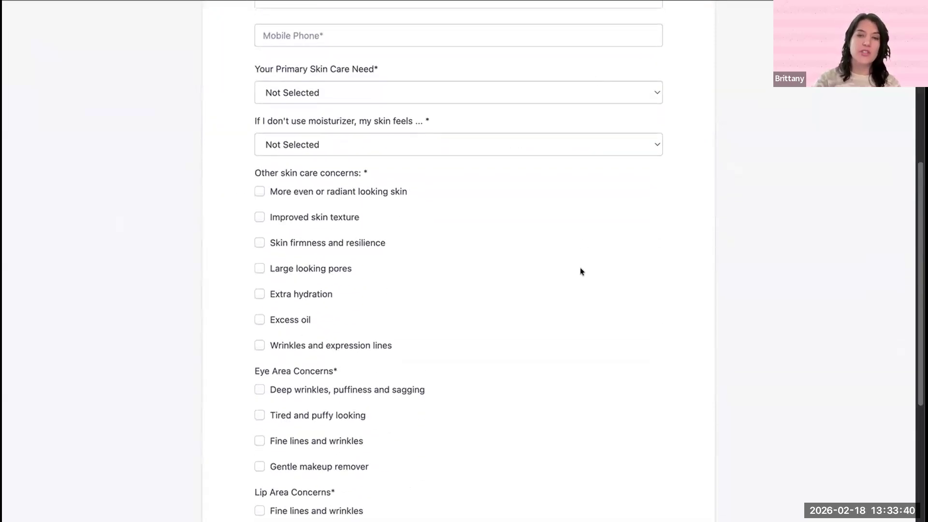
scroll(644, 318, down, 3)
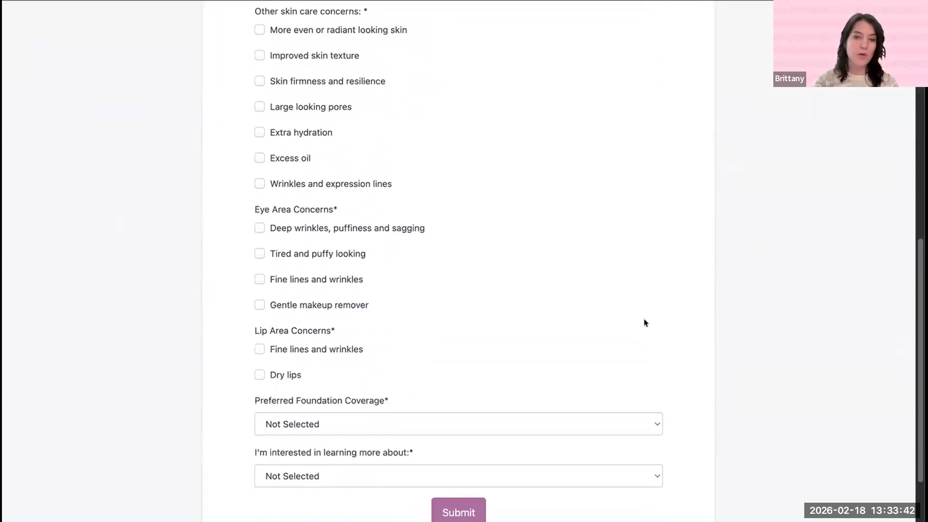
scroll(643, 319, down, 2)
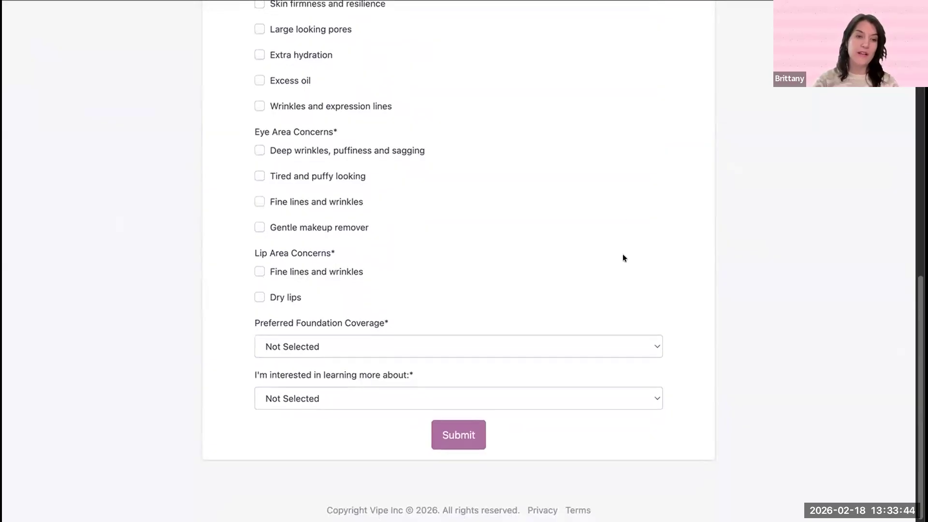
scroll(629, 212, up, 10)
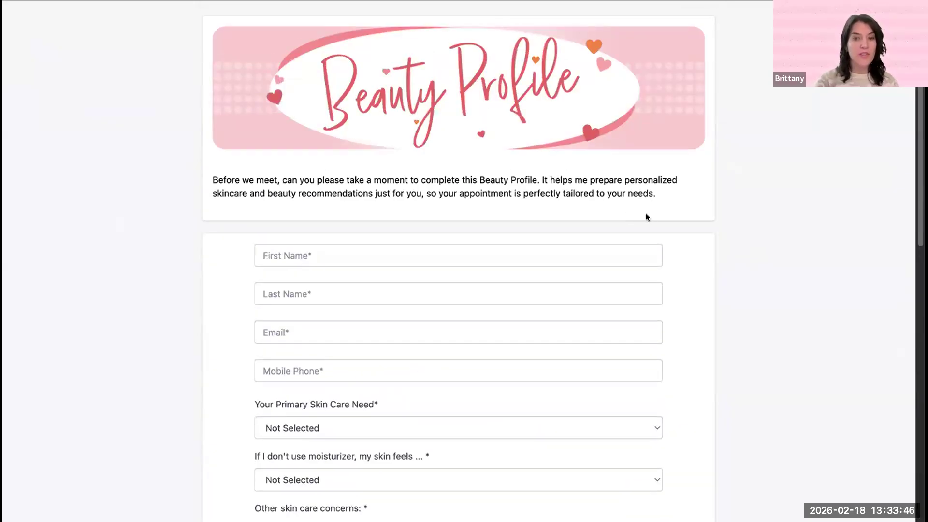
click(348, 1)
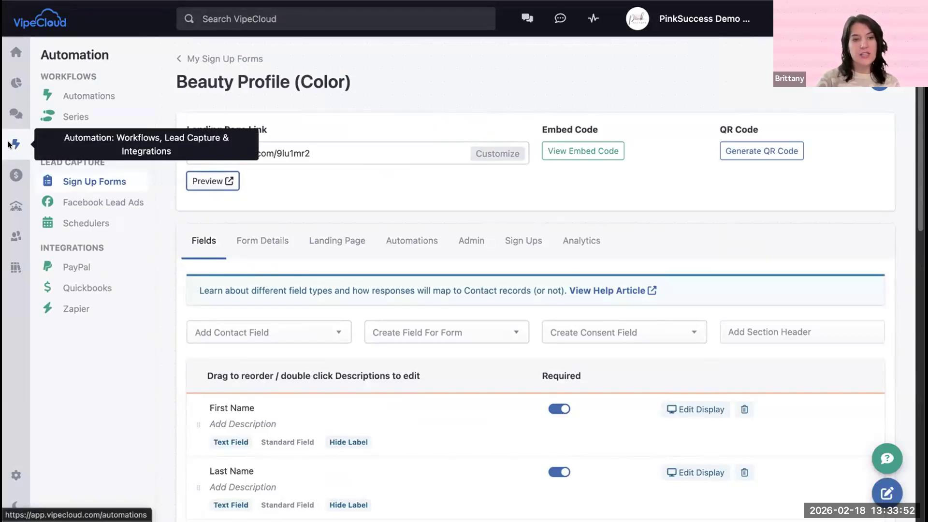
Step: Open the list of sign-up forms and locate the Beauty Profile (Color) and Beauty Profile forms
click(82, 181)
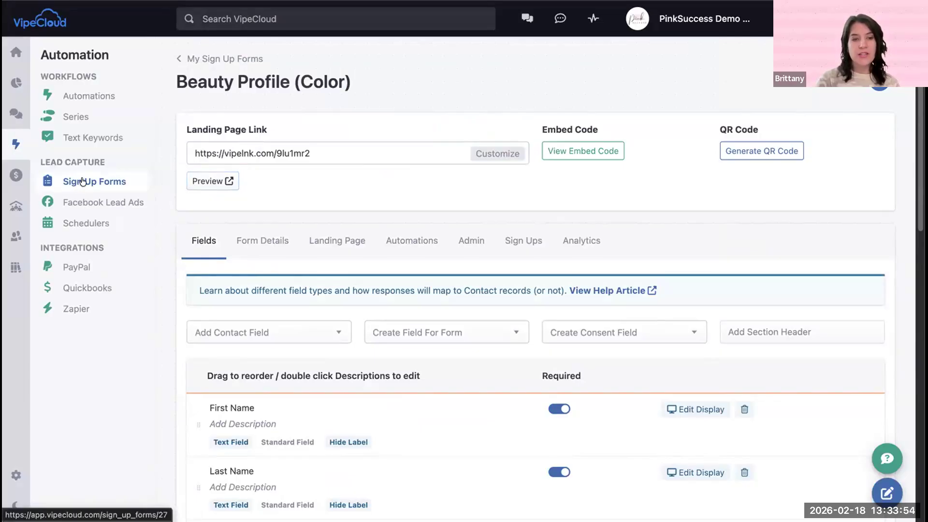
drag(352, 245, 213, 243)
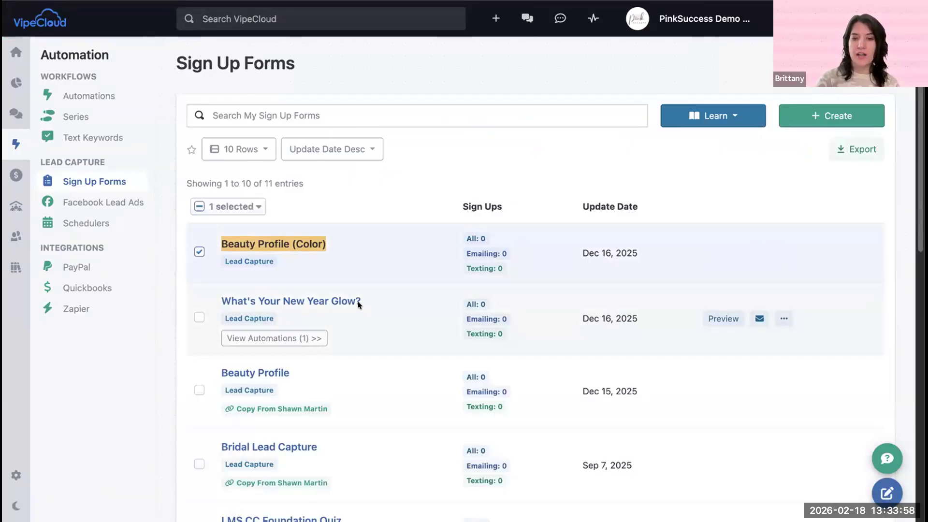
scroll(358, 324, down, 1)
drag(339, 350, 217, 351)
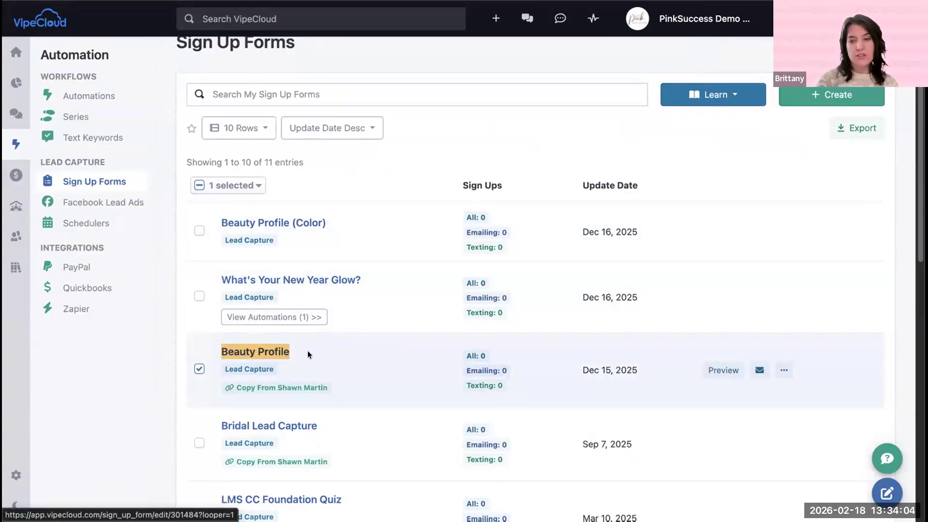
Step: Preview the Beauty Profile form and review its contact fields and skin care questions
scroll(308, 353, down, 3)
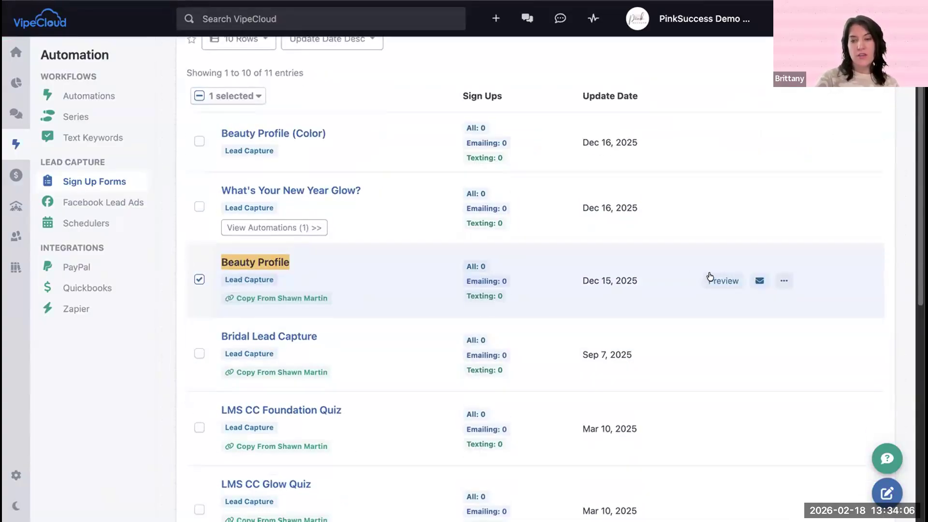
click(711, 281)
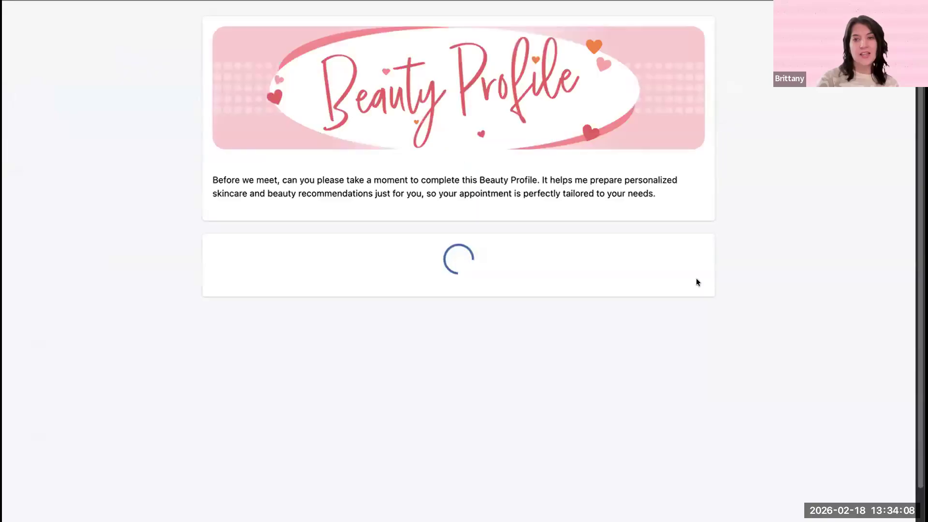
scroll(324, 324, down, 10)
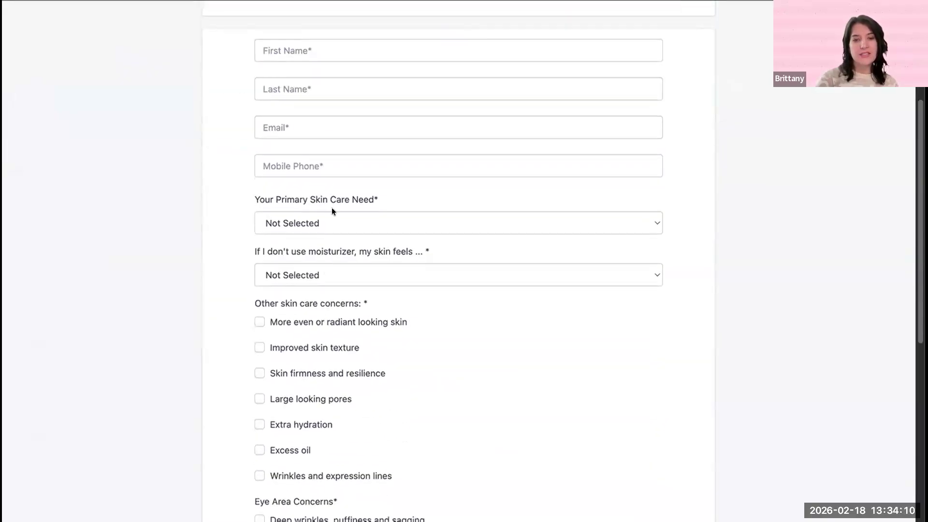
scroll(338, 322, down, 1)
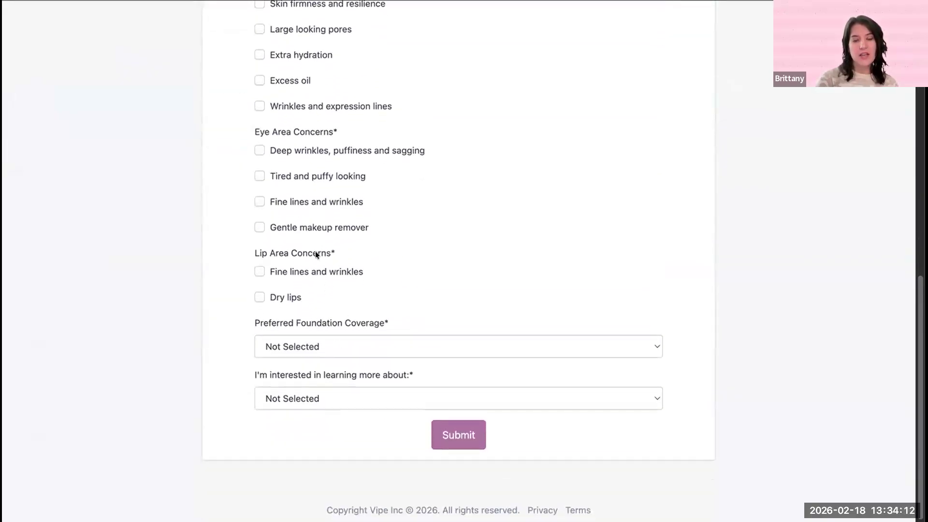
scroll(315, 251, up, 10)
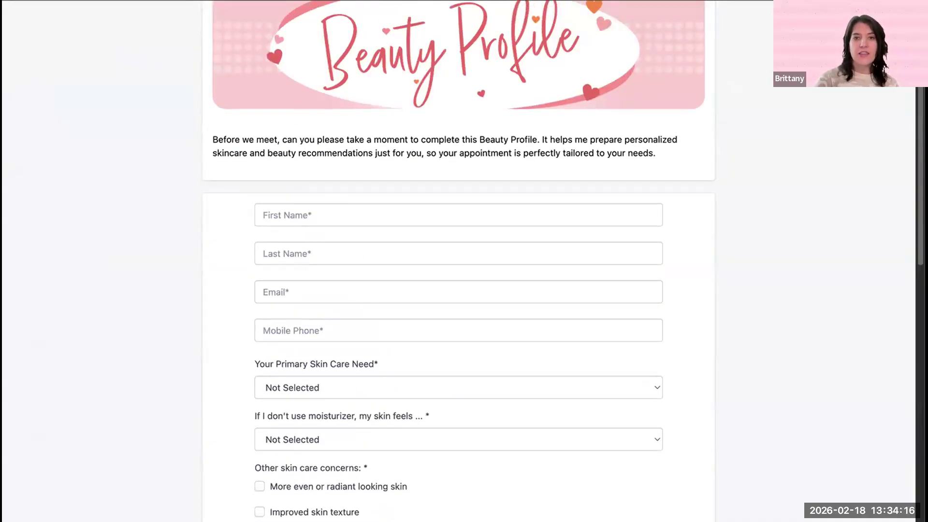
click(570, 1)
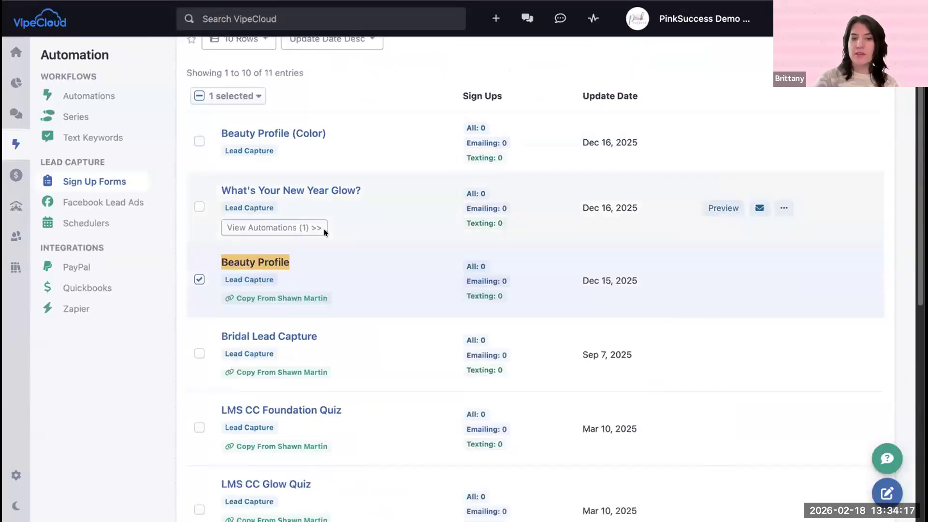
Step: Open the Beauty Profile sign-up form and copy its landing page link
click(240, 262)
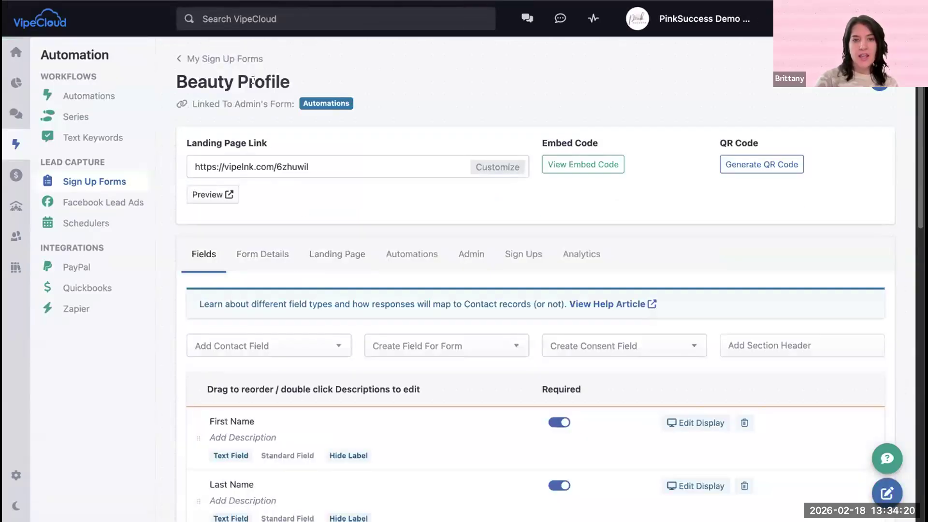
drag(184, 141, 307, 139)
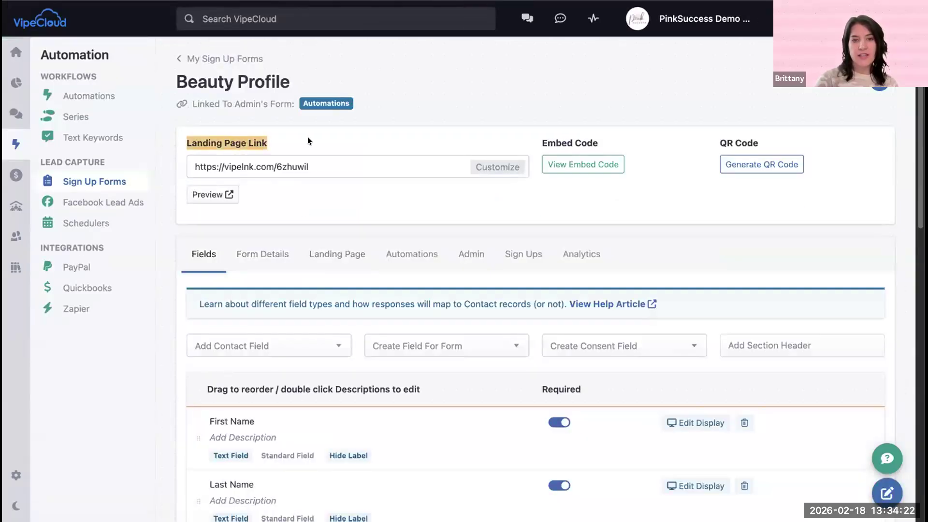
click(319, 166)
right_click(240, 164)
click(282, 200)
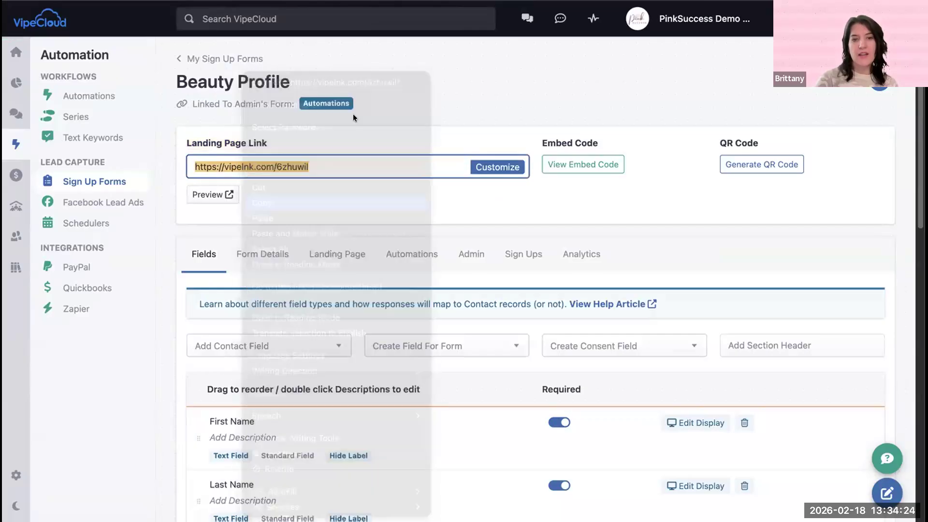
click(185, 180)
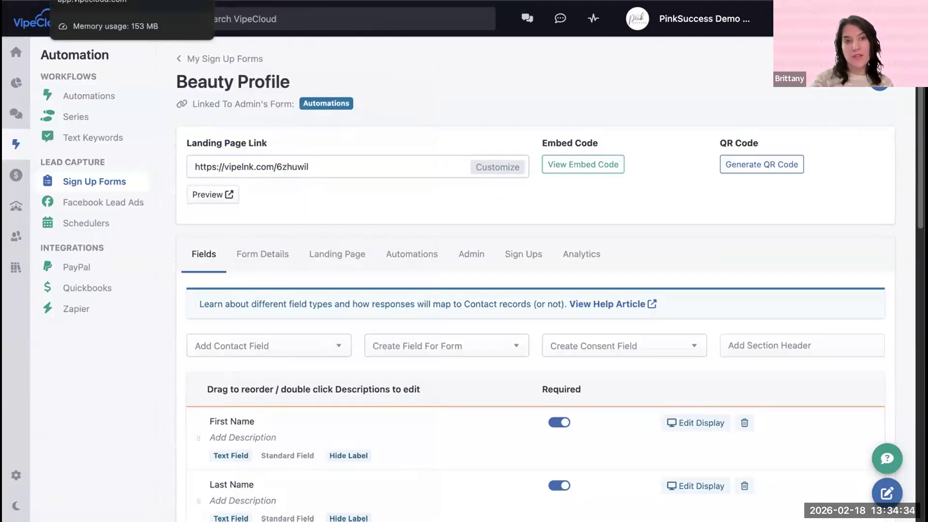
Step: Return to the Pink Pop Up scheduler and discard the unfinished sign-up automation
click(97, 1)
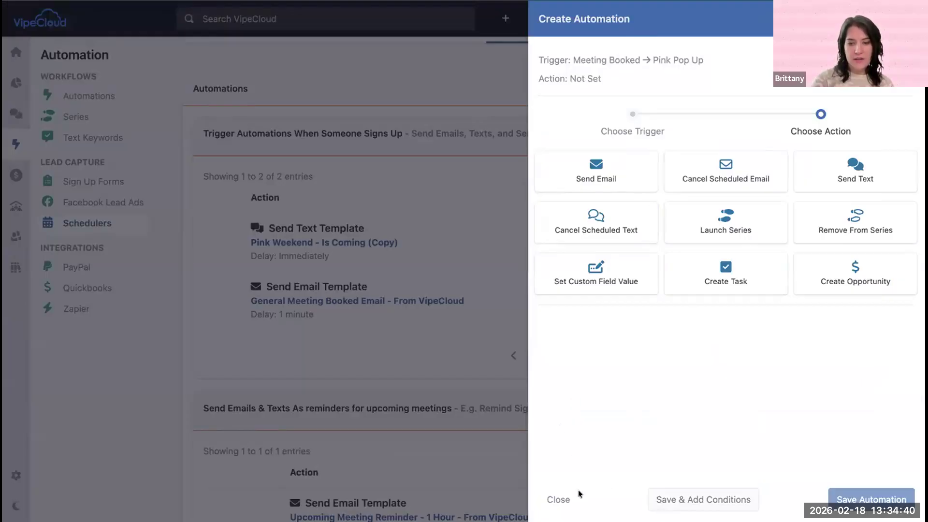
click(563, 499)
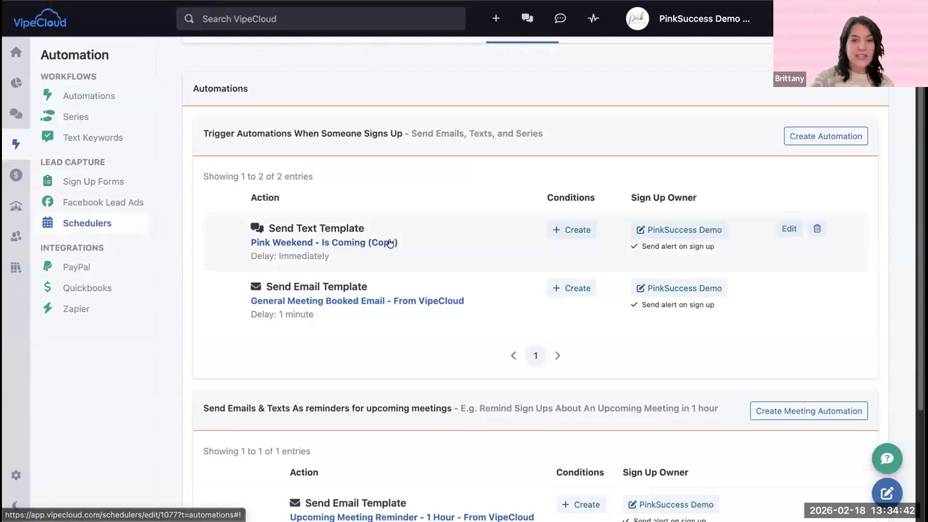
scroll(554, 330, down, 4)
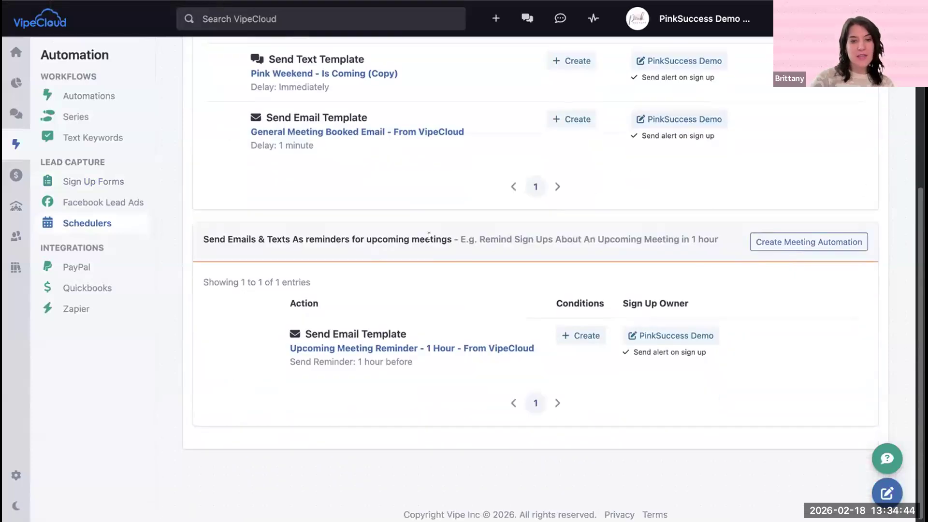
Step: Start a meeting automation that sends the text template "Pink Weekend - Is Coming (Copy)" 1 day before the meeting
click(788, 240)
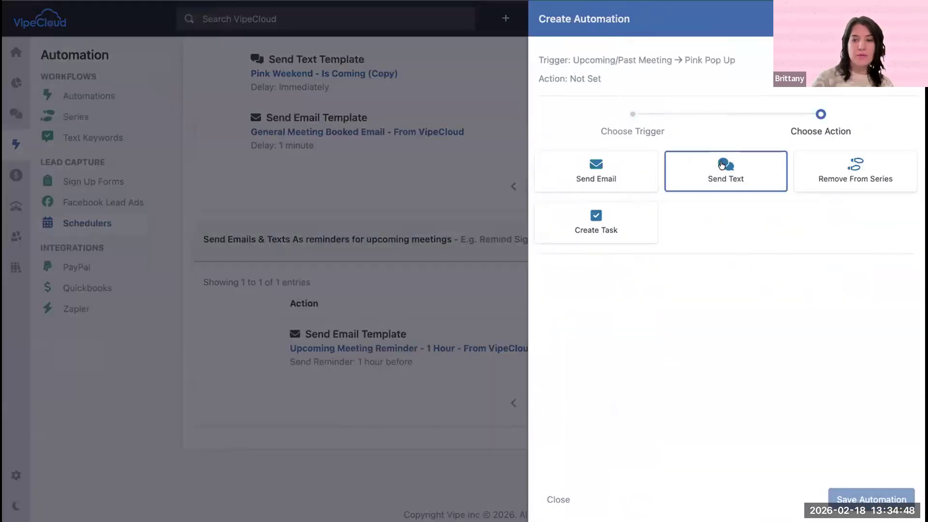
click(722, 165)
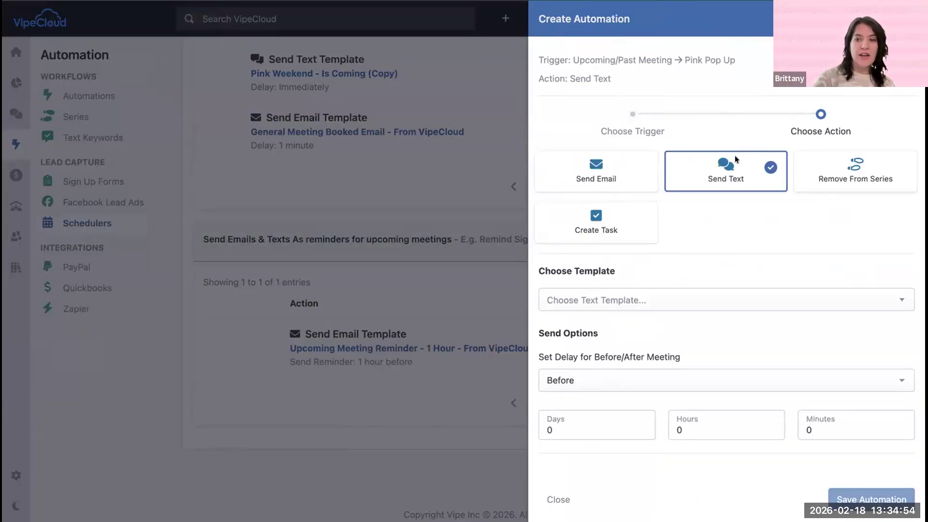
click(666, 300)
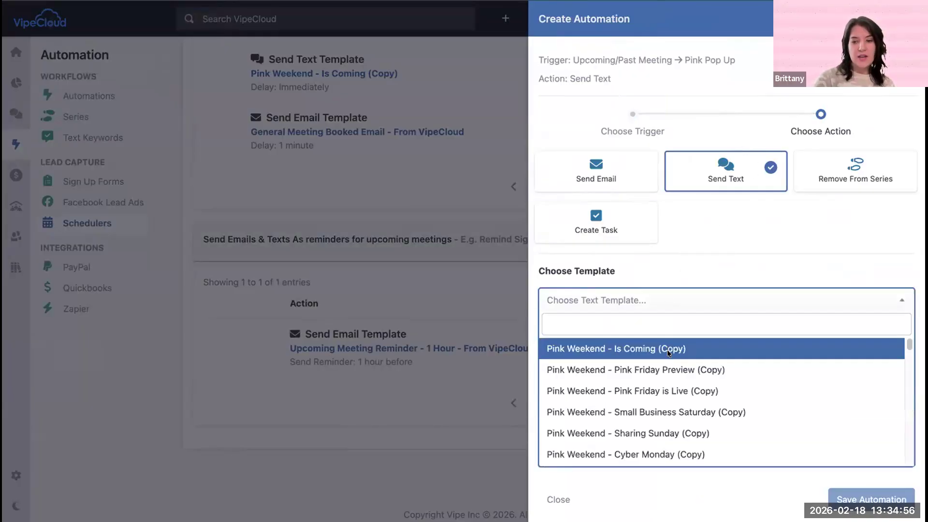
click(667, 349)
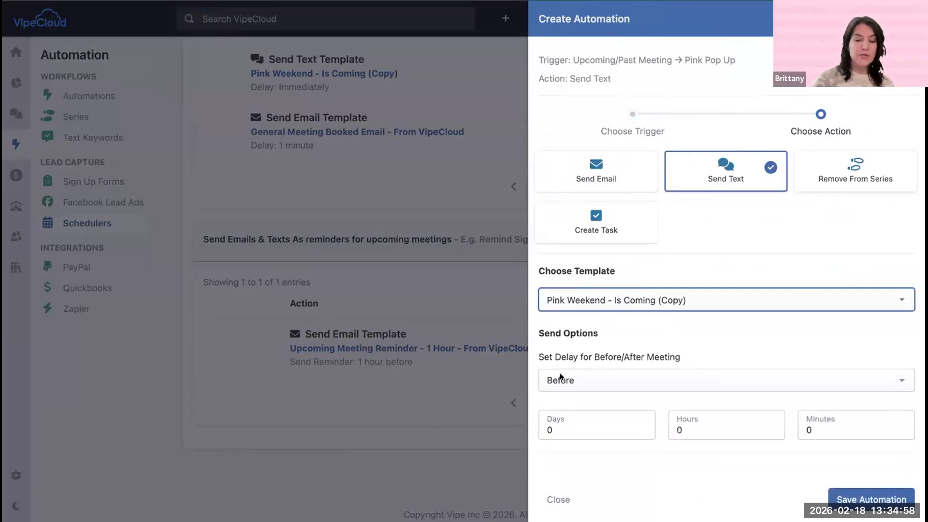
click(705, 421)
click(643, 426)
click(676, 397)
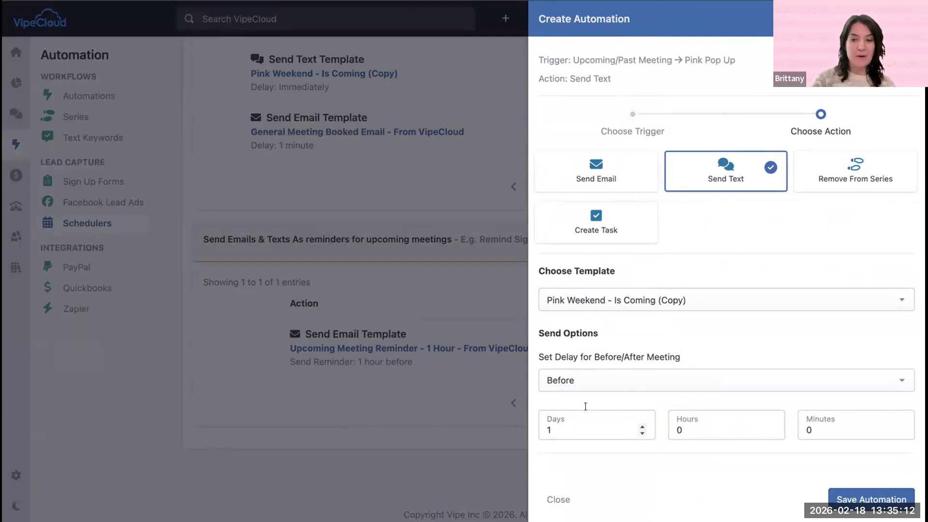
Step: Try timing the text after the meeting, with the days at 0 and a delay of 4 hours
click(717, 378)
click(703, 390)
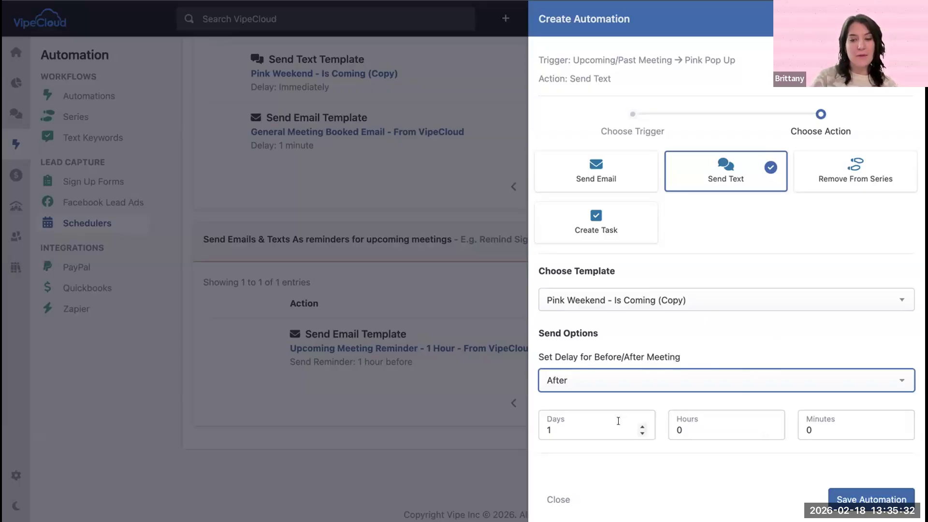
click(641, 433)
click(770, 427)
click(770, 426)
click(770, 427)
click(770, 427)
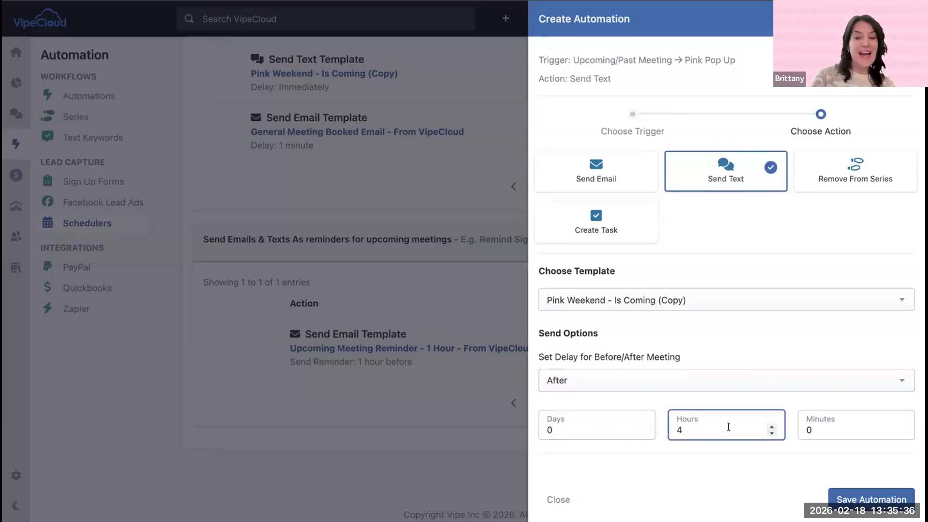
click(771, 432)
click(771, 432)
click(770, 432)
click(771, 432)
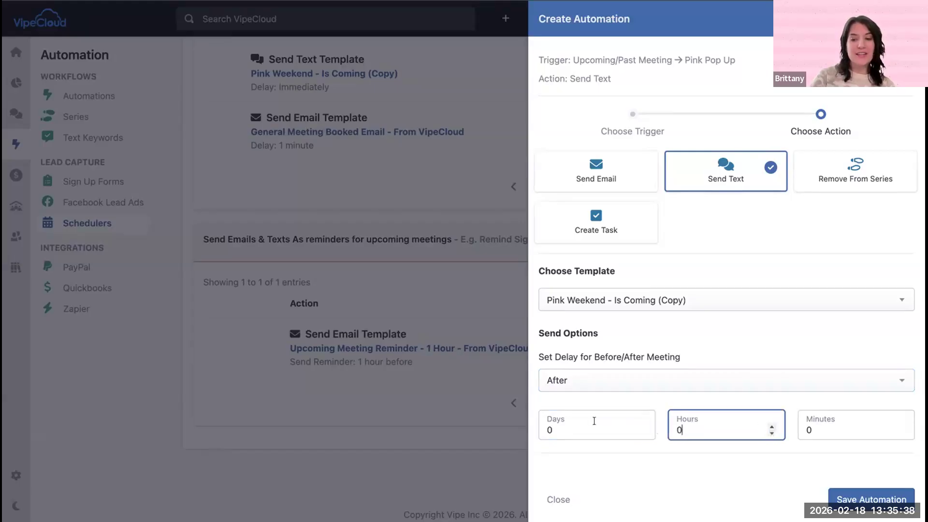
Step: Set the text reminder to go out 1 day before the meeting and save the automation
click(601, 372)
click(610, 361)
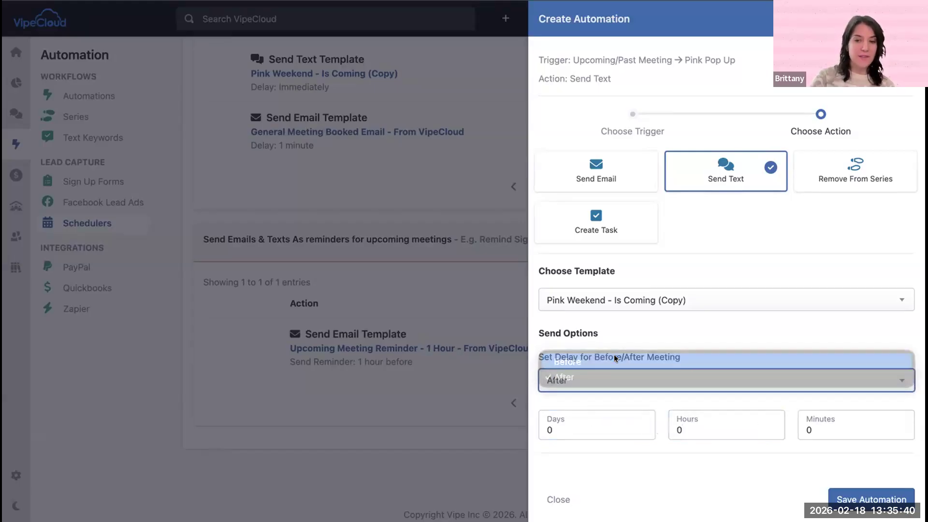
click(641, 426)
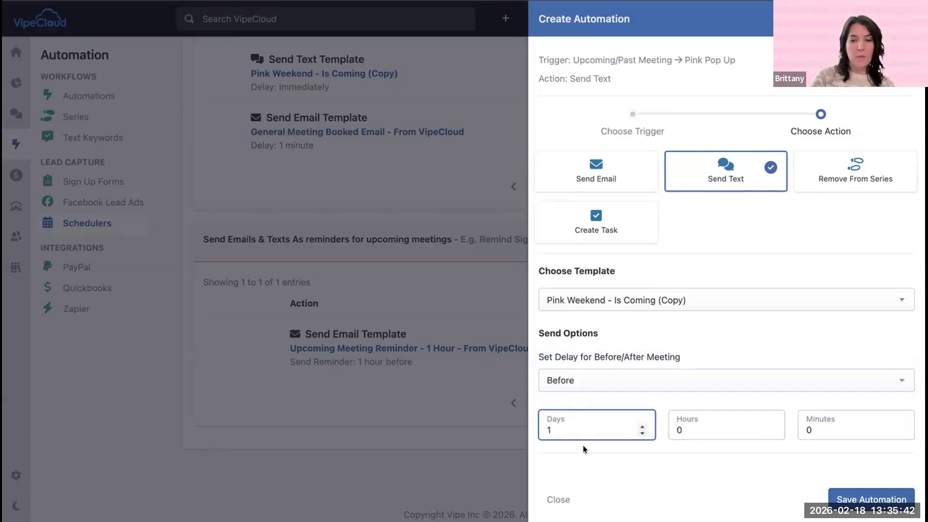
click(863, 501)
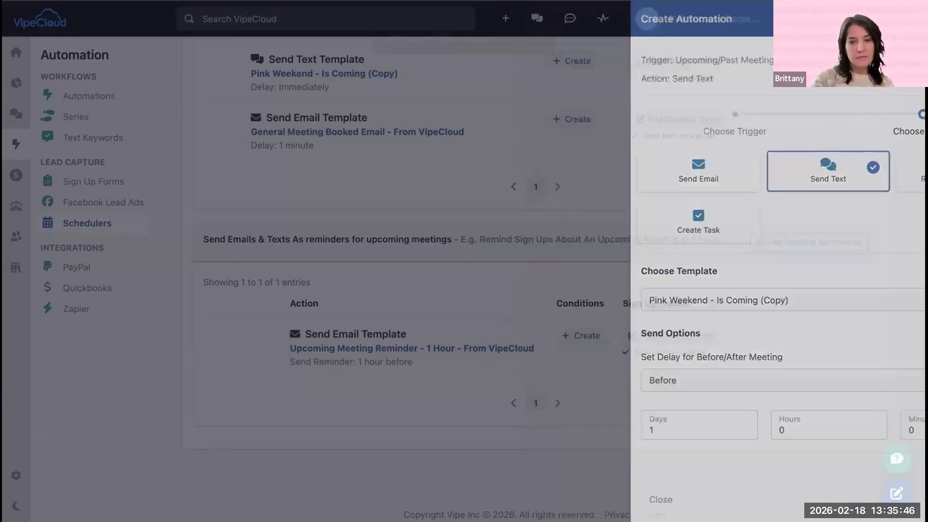
scroll(389, 374, down, 2)
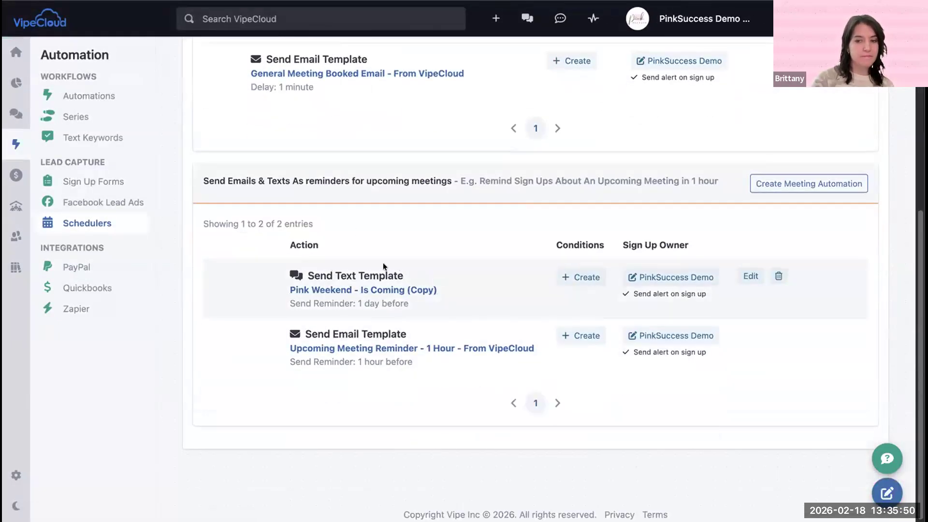
Step: Open the Pink Pop Up scheduler's participants list and review it
scroll(375, 287, up, 5)
scroll(374, 287, up, 2)
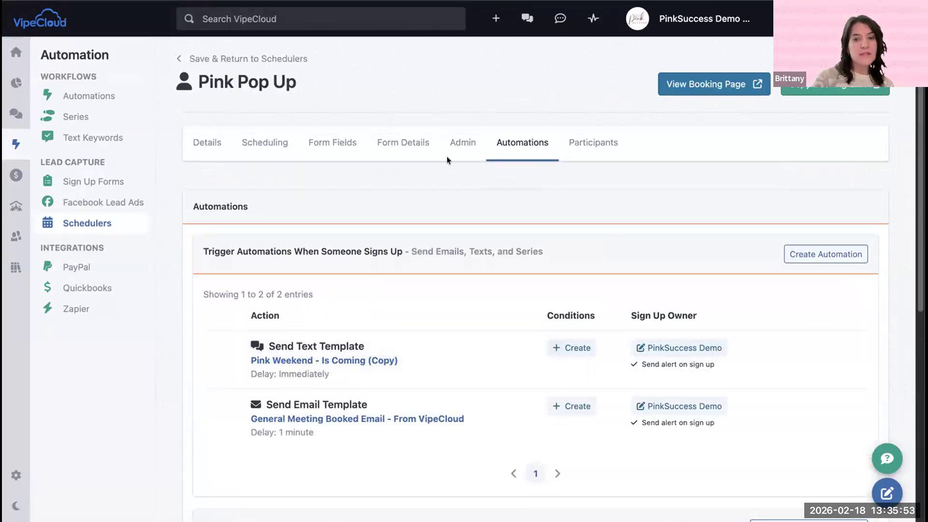
click(587, 143)
scroll(570, 244, down, 2)
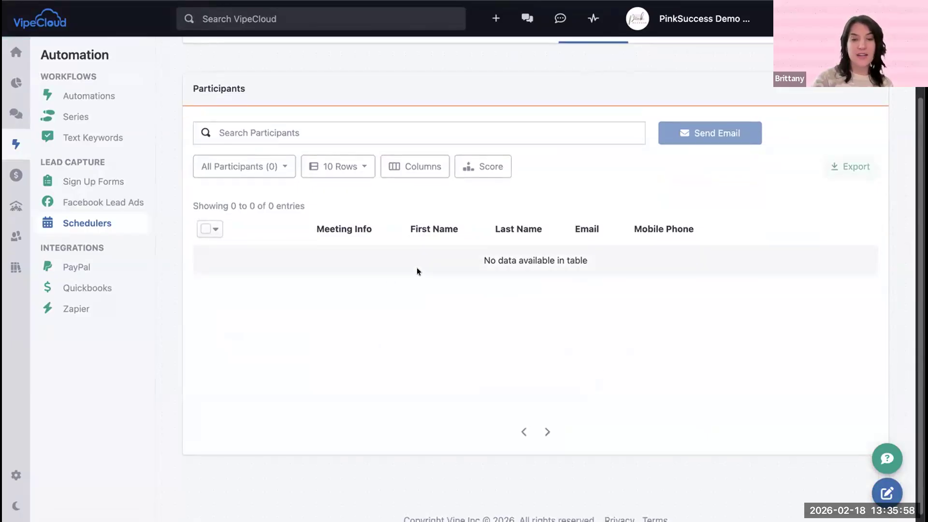
Step: Open the Pink Pop Up booking page and view the time slots offered for February 20, 2026
scroll(427, 268, up, 2)
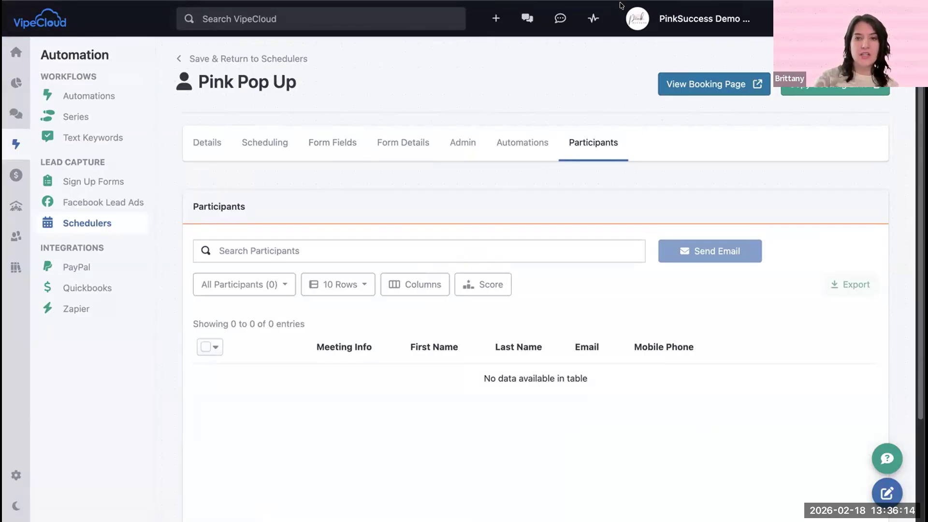
click(699, 86)
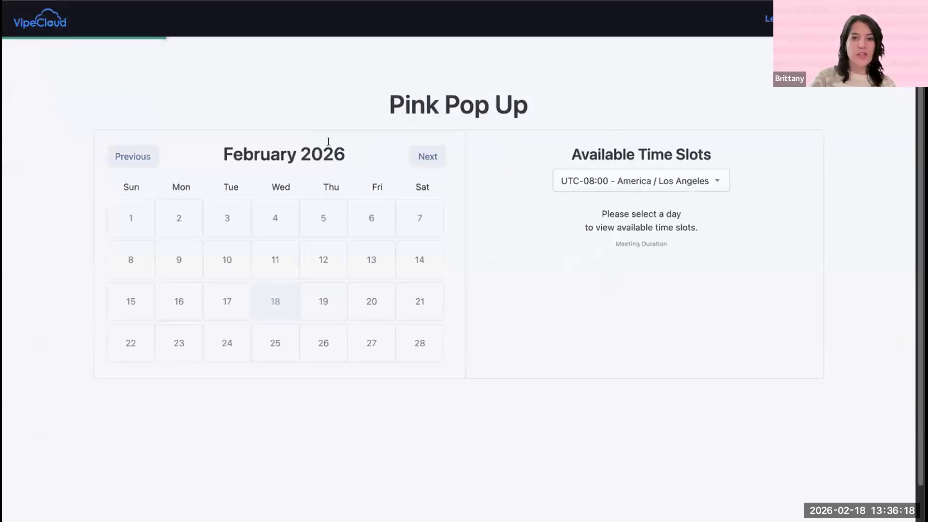
click(370, 309)
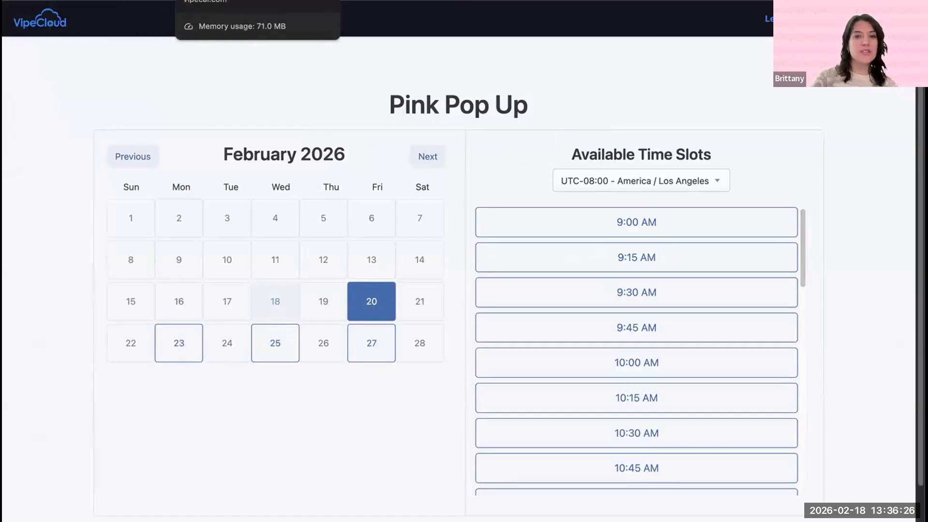
Step: Return to the Pink Pop Up scheduler editor and open its general details
click(288, 0)
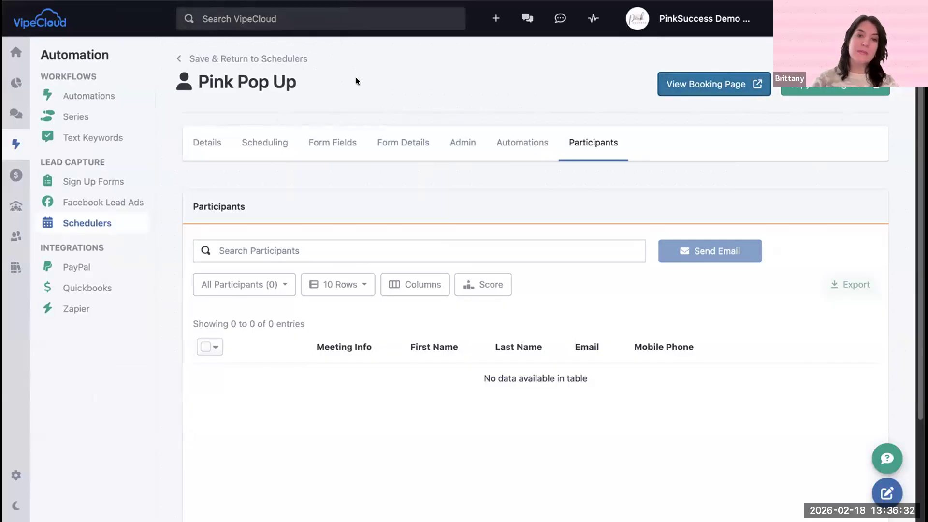
scroll(393, 138, down, 3)
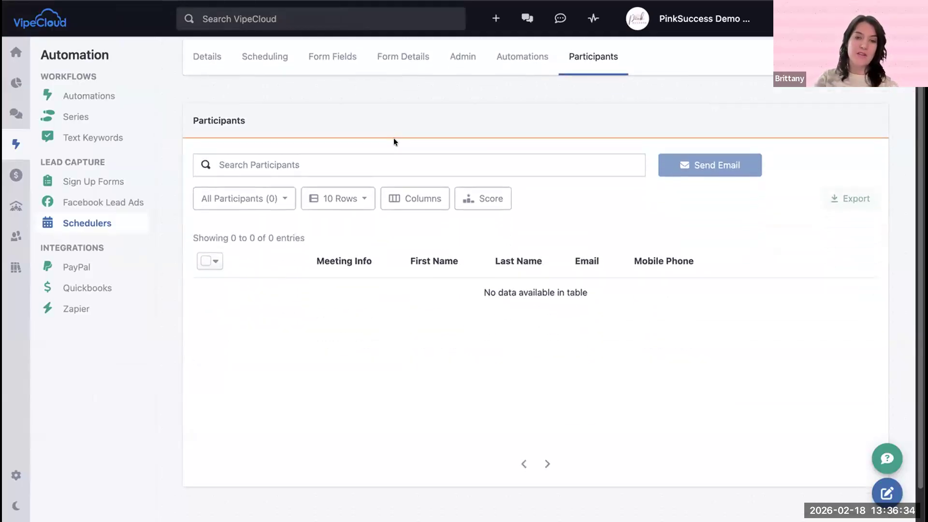
scroll(307, 143, up, 3)
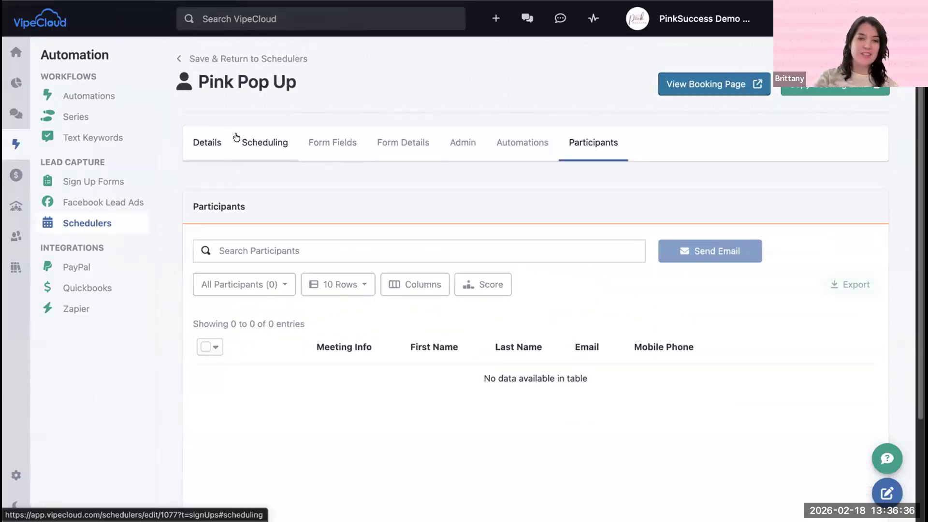
click(214, 142)
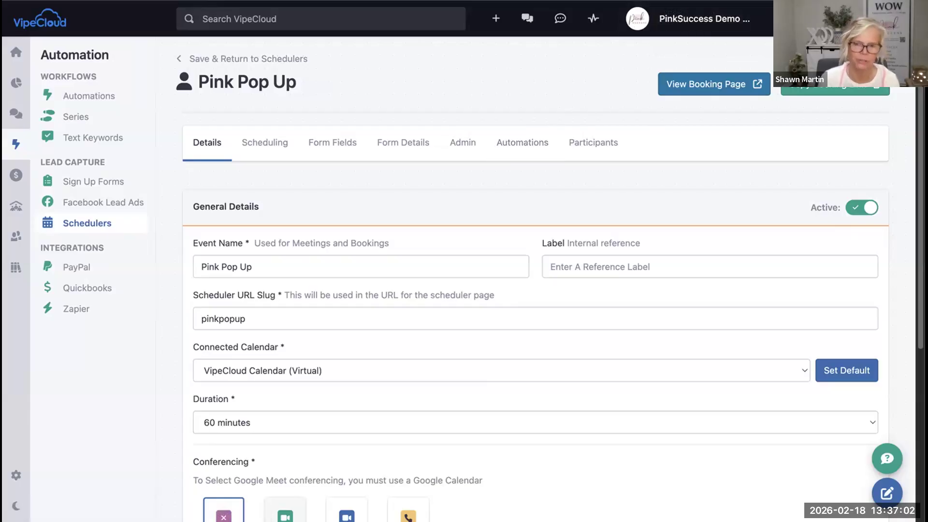
Step: Switch to the PinkSuccess training page and look through the Scheduler how-to videos, including the one on blocking out times
click(696, 2)
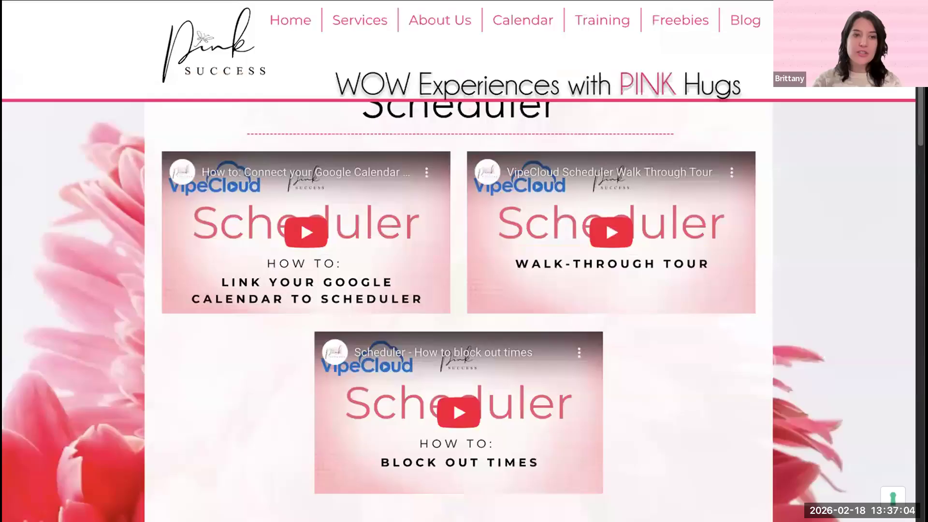
scroll(430, 213, down, 4)
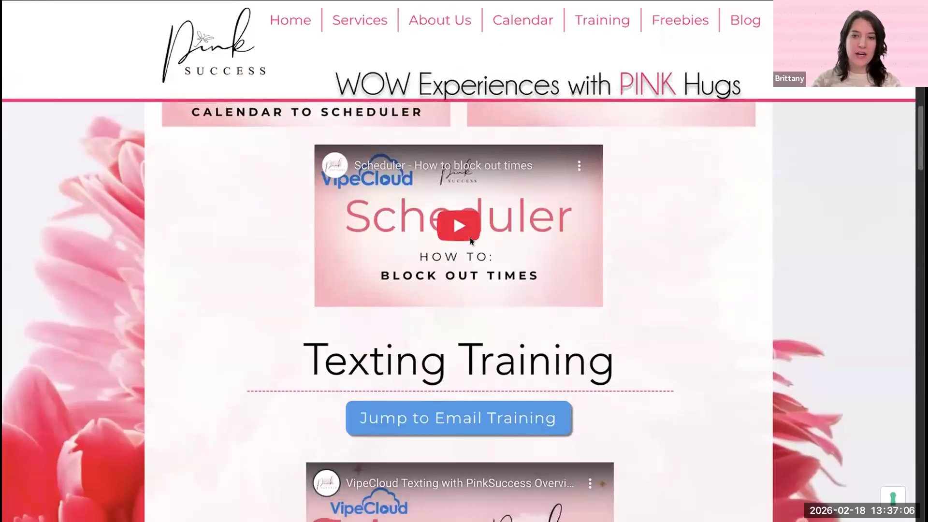
scroll(484, 217, up, 4)
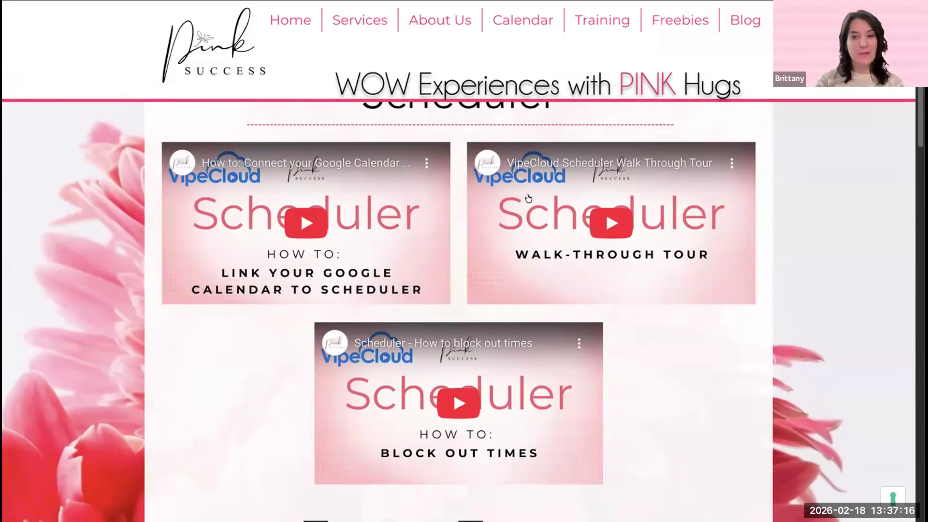
scroll(527, 198, down, 1)
scroll(527, 208, down, 1)
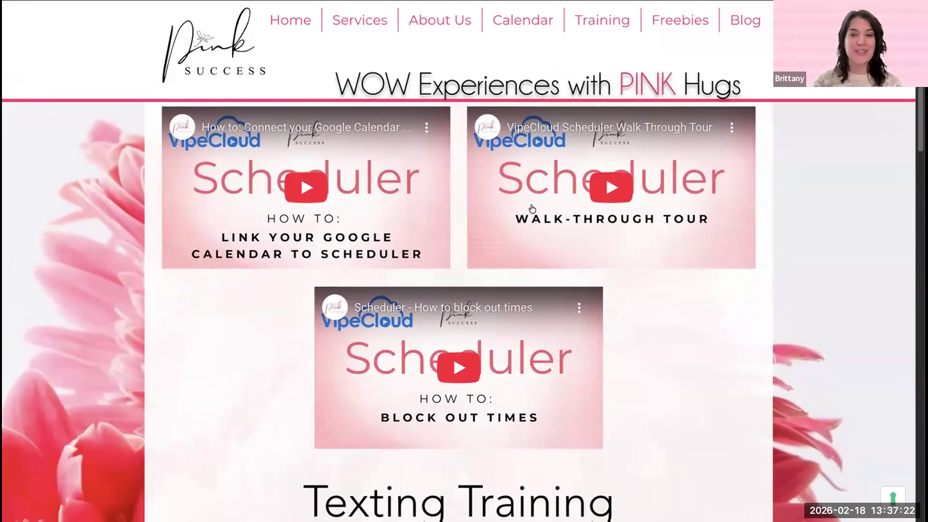
scroll(528, 209, down, 2)
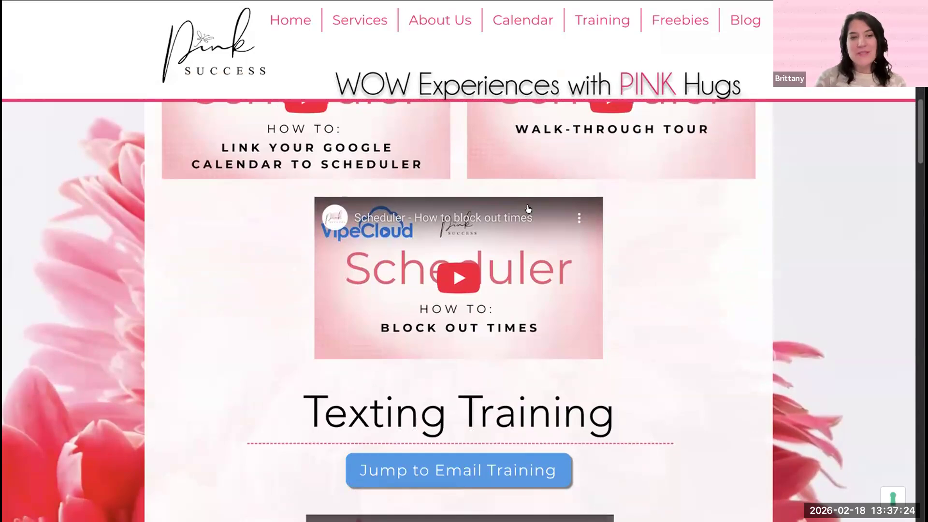
scroll(491, 204, down, 2)
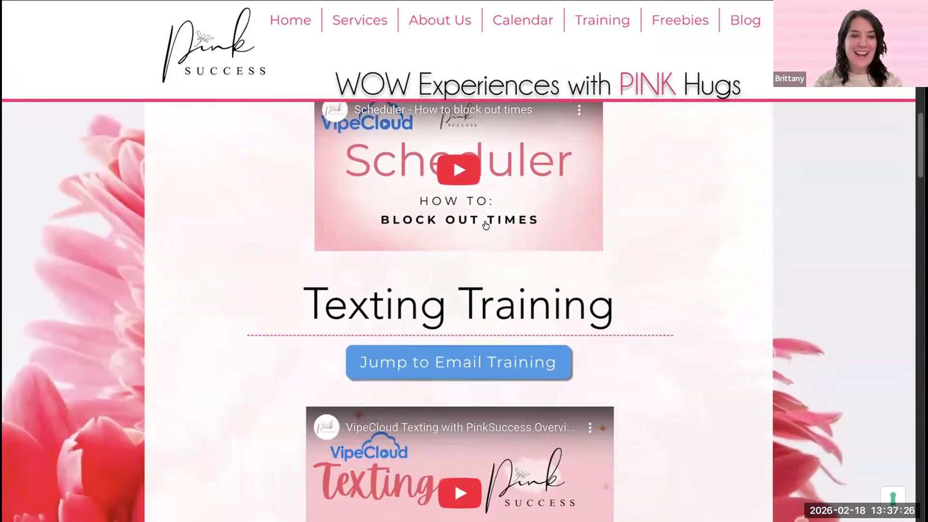
scroll(482, 215, up, 1)
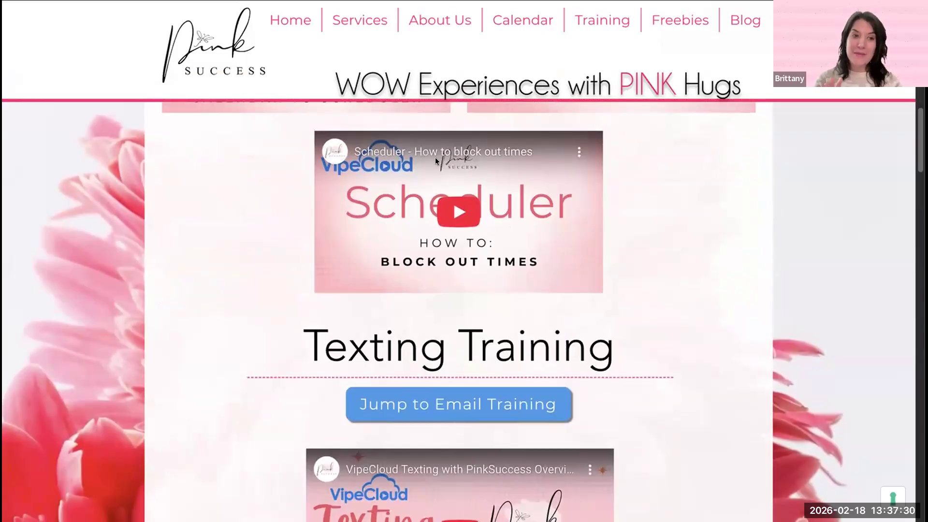
scroll(435, 158, up, 1)
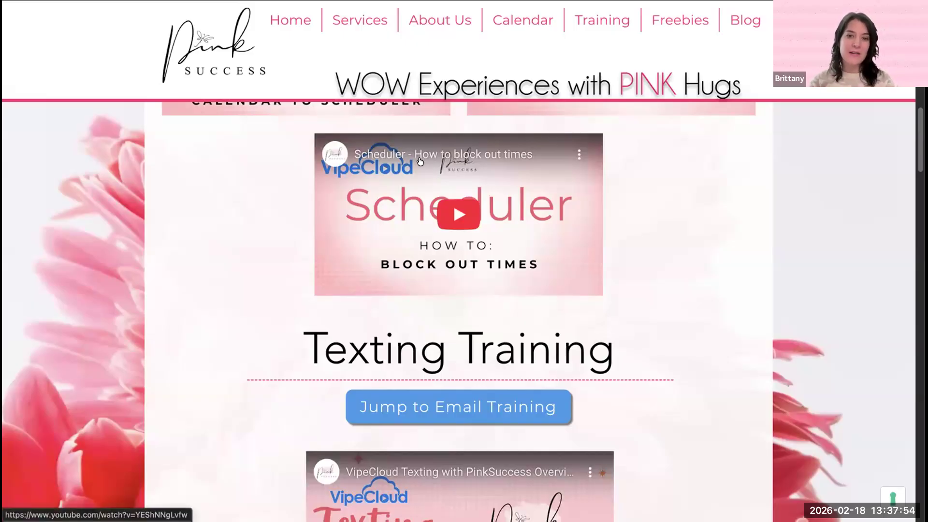
Step: View the PinkSuccess home page and the start of its VipeCloud training page, and return to the Pink Pop Up scheduler
key(super+Left)
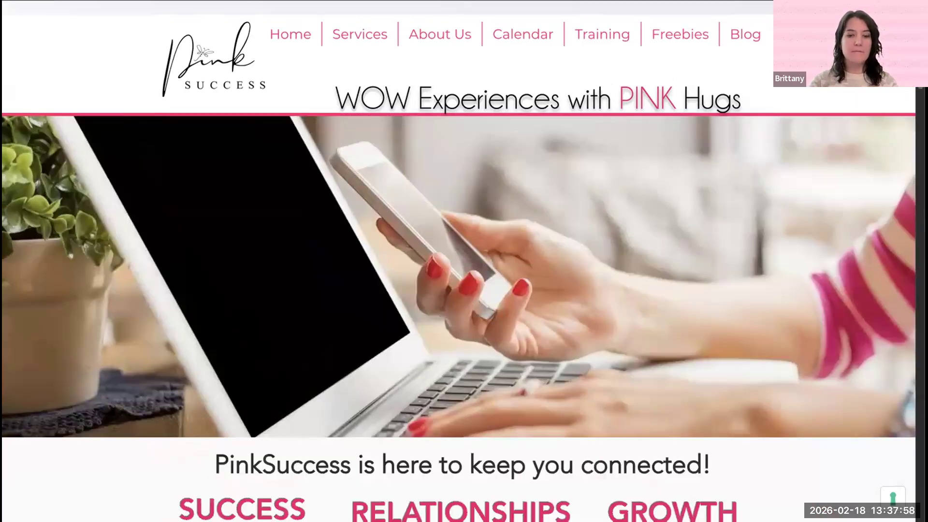
click(260, 3)
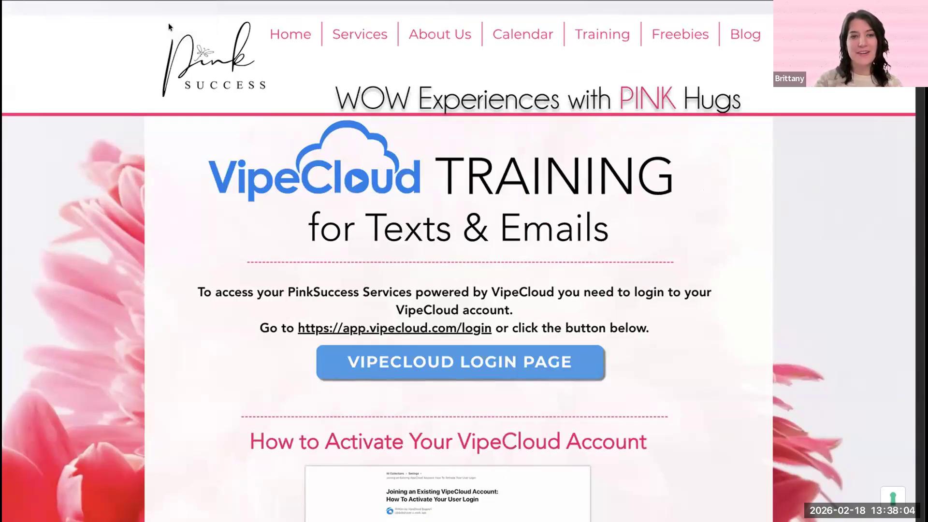
click(140, 0)
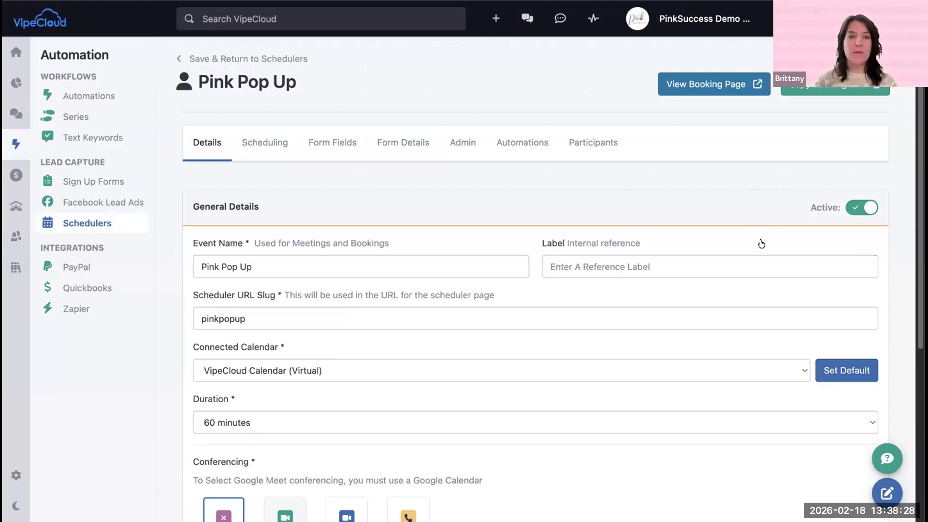
Step: Review the connected calendar choices in the general details, keeping VipeCloud Calendar (Virtual)
scroll(338, 217, down, 3)
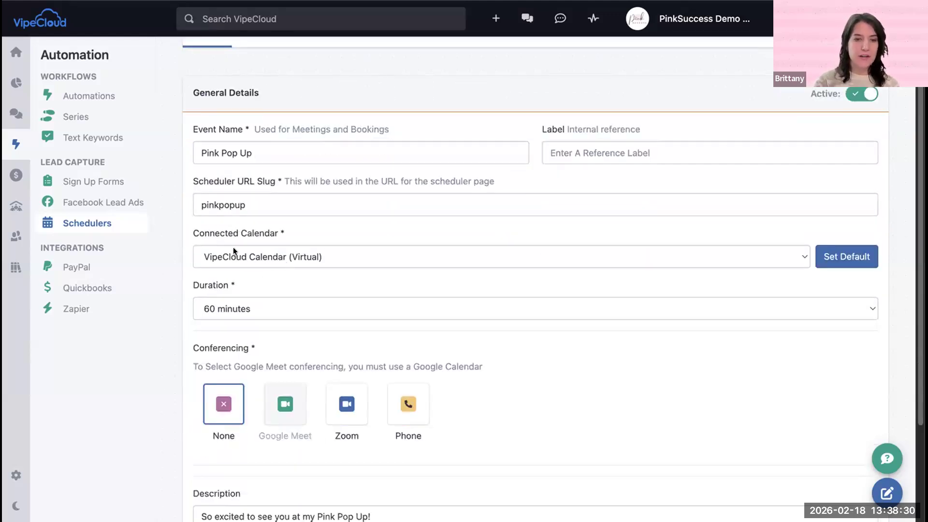
click(269, 262)
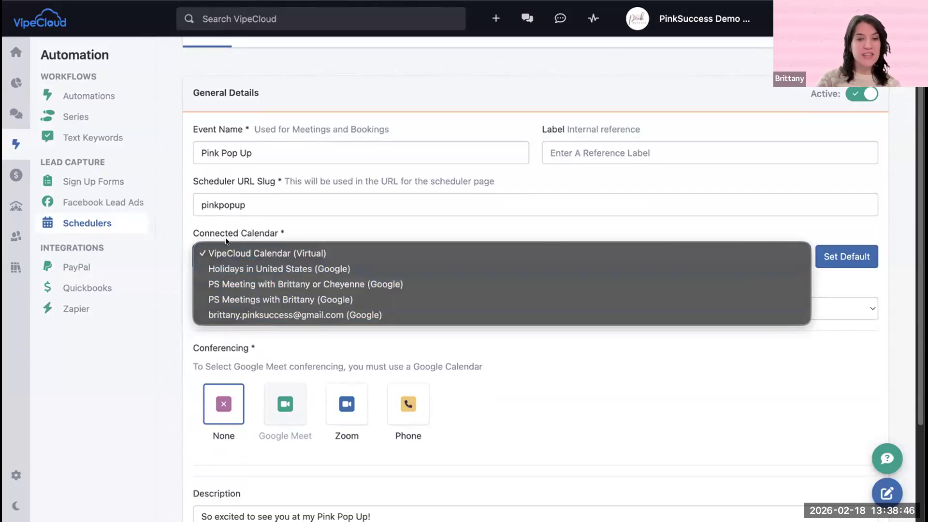
click(306, 222)
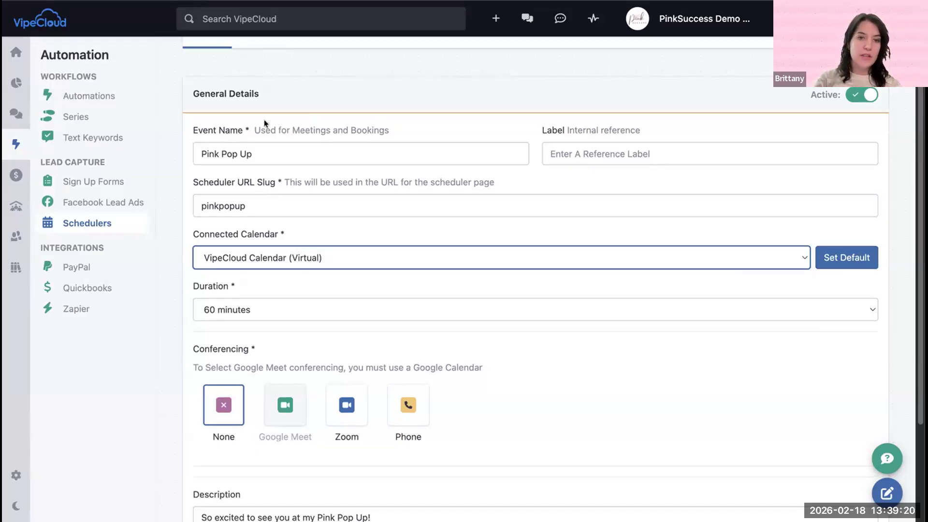
Step: Open the scheduling settings and examine the buffer time, minimum notice, start increments and daily limit
click(265, 57)
scroll(328, 219, down, 10)
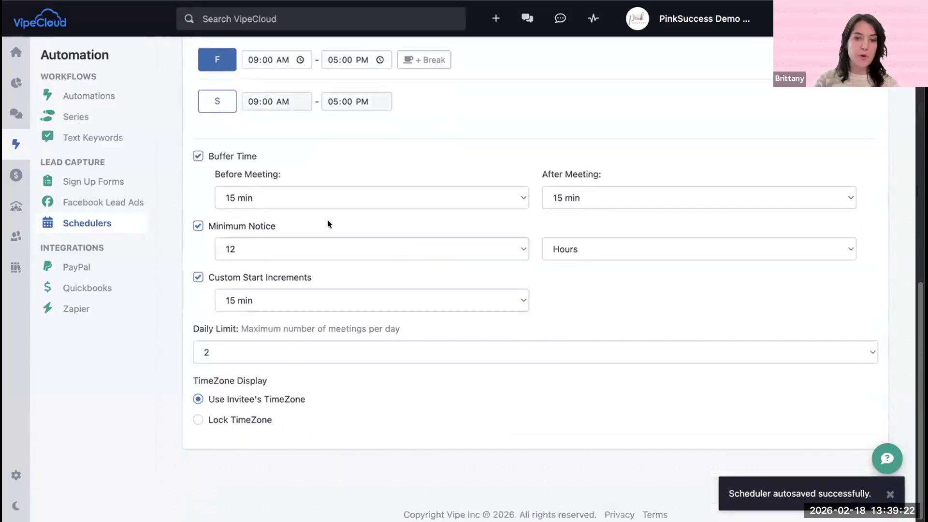
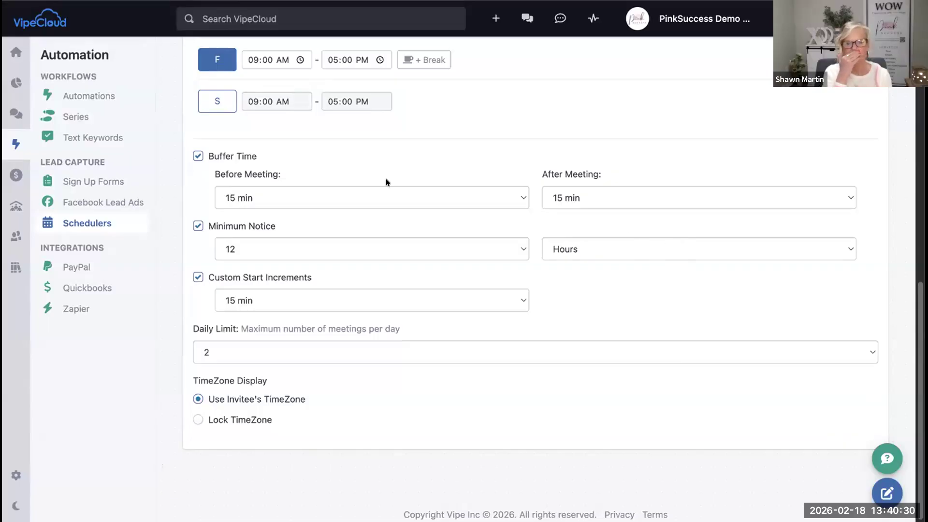
Step: Review the meeting duration choices in the Pink Pop Up general details, keeping 60 minutes
scroll(386, 182, up, 10)
click(205, 134)
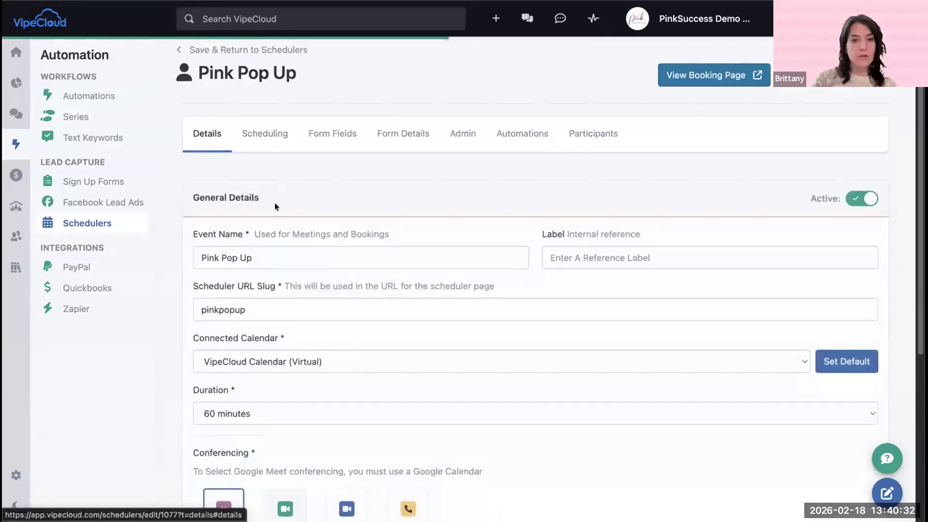
scroll(278, 208, down, 5)
drag(189, 161, 266, 173)
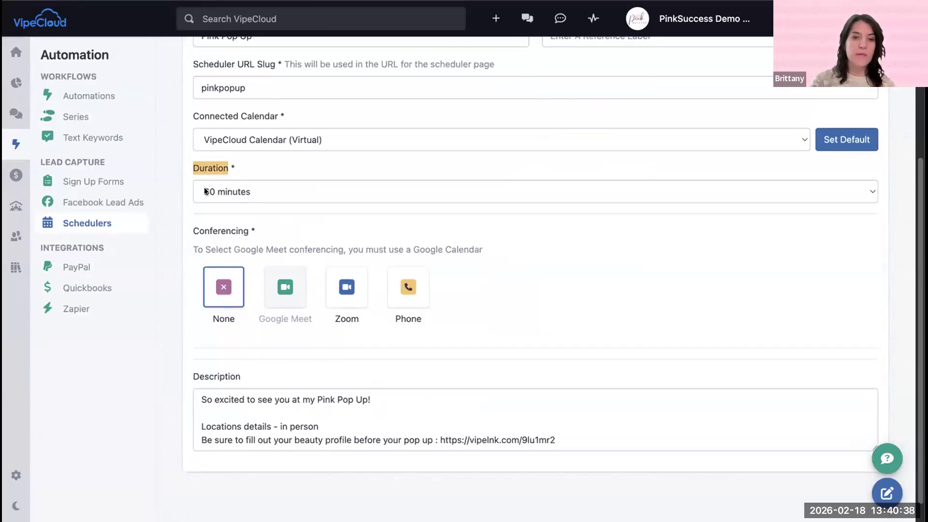
click(235, 191)
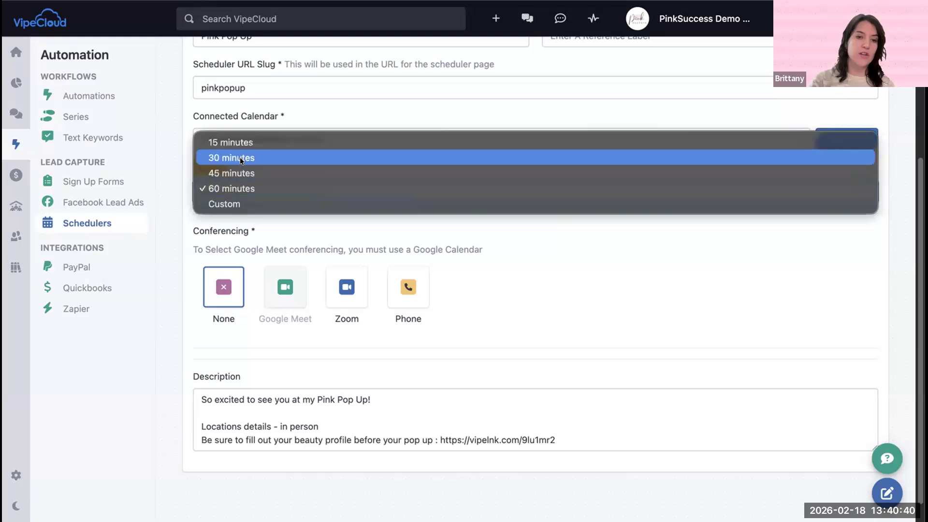
click(188, 220)
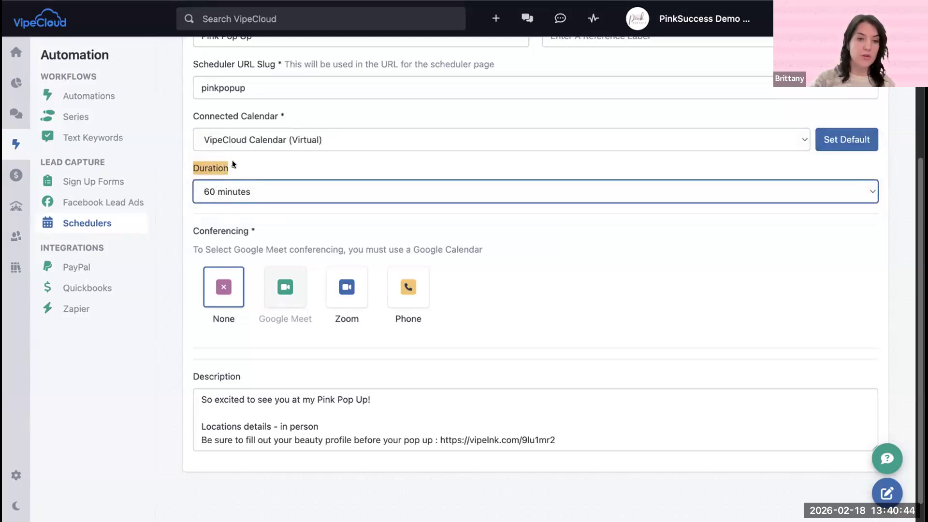
Step: Return to the scheduling settings and examine the Custom Start Increments option
scroll(233, 167, up, 5)
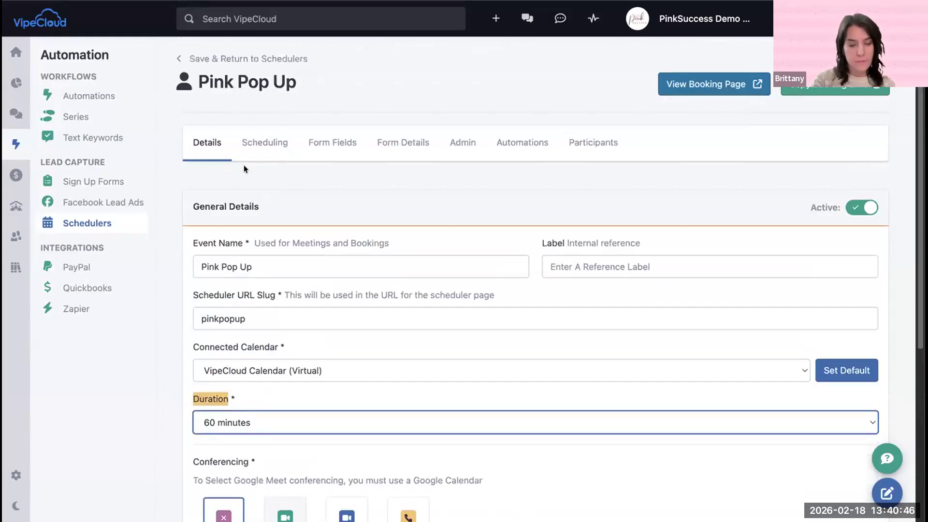
click(264, 145)
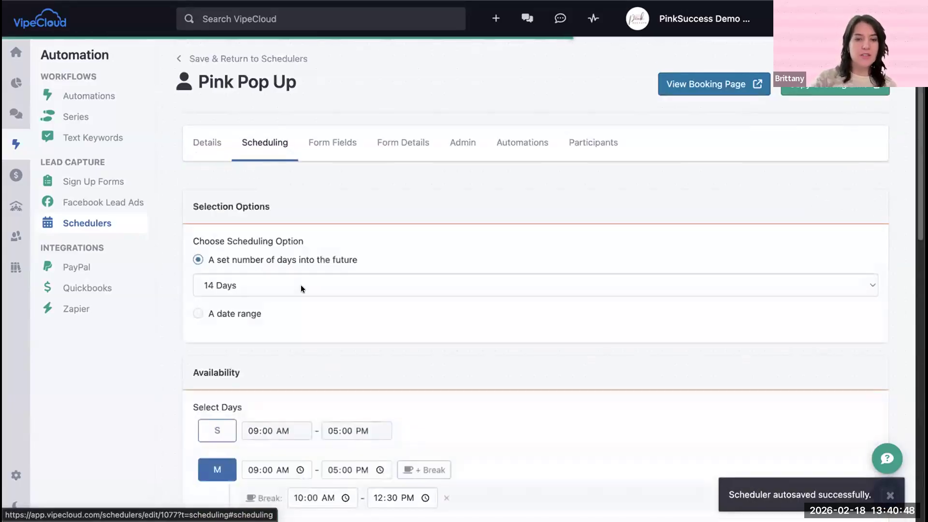
scroll(301, 285, down, 10)
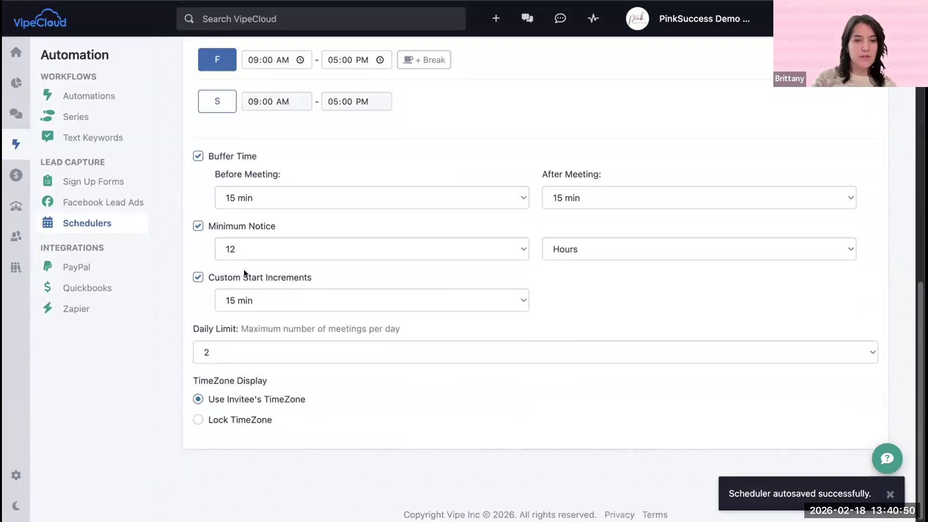
drag(205, 273, 331, 273)
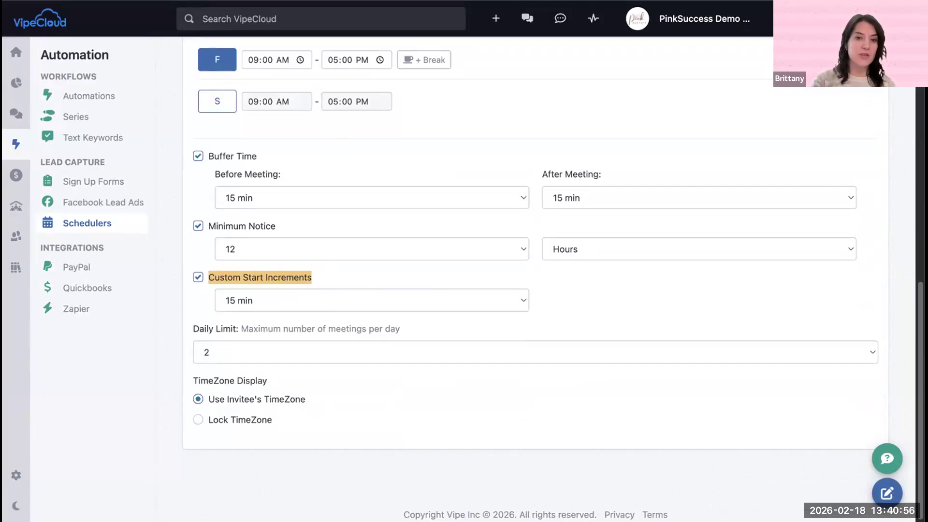
Step: Switch to the Pink Pop Up booking page and examine the spacing of the available time slots for February 20
click(349, 1)
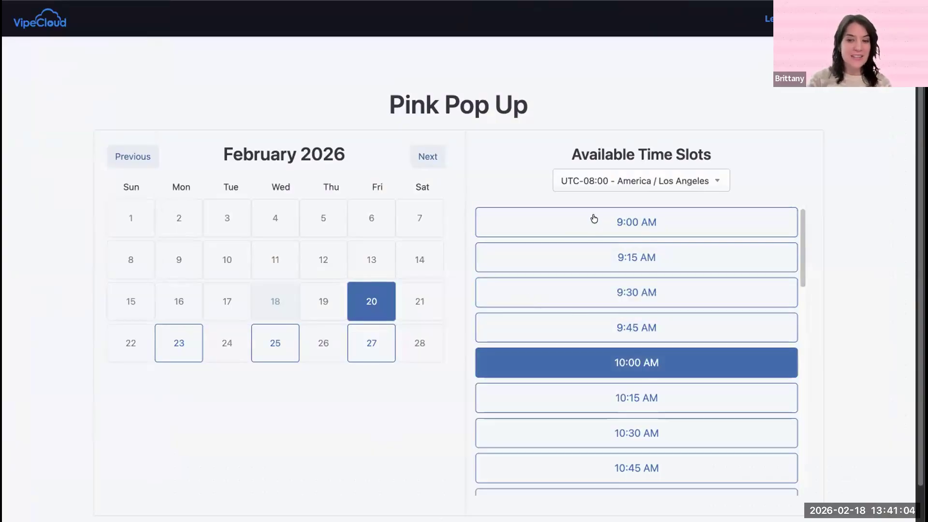
click(568, 286)
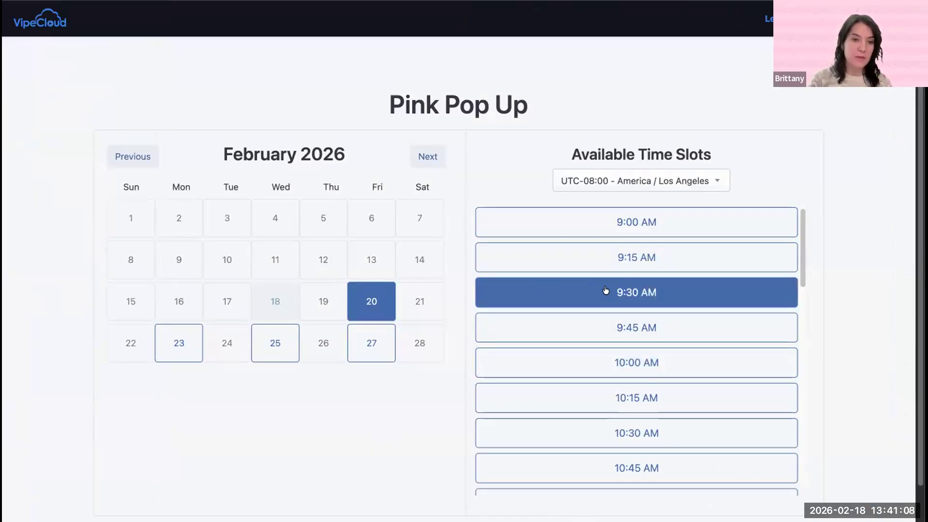
click(529, 210)
click(535, 257)
click(538, 359)
click(493, 437)
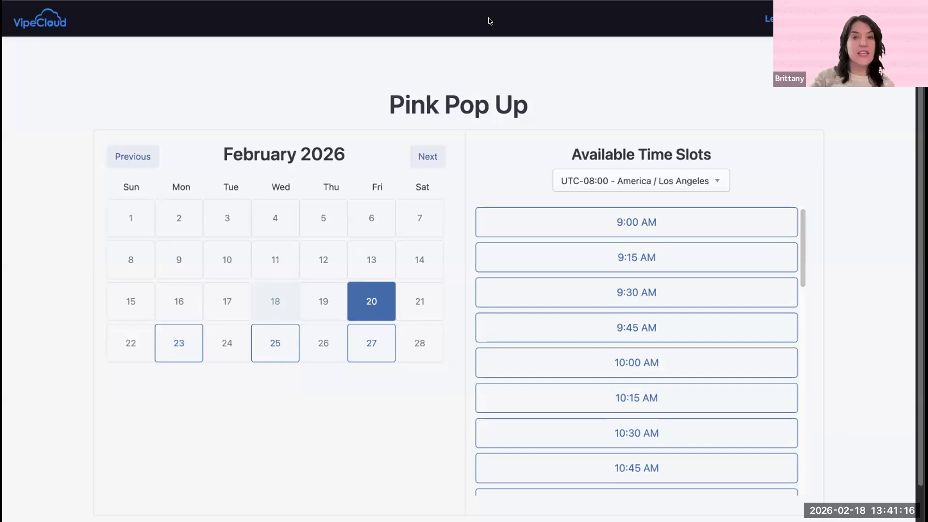
Step: Switch to the Beauty Profile sign up form and look through its fields, reopening it from the Sign Up Forms list
click(415, 1)
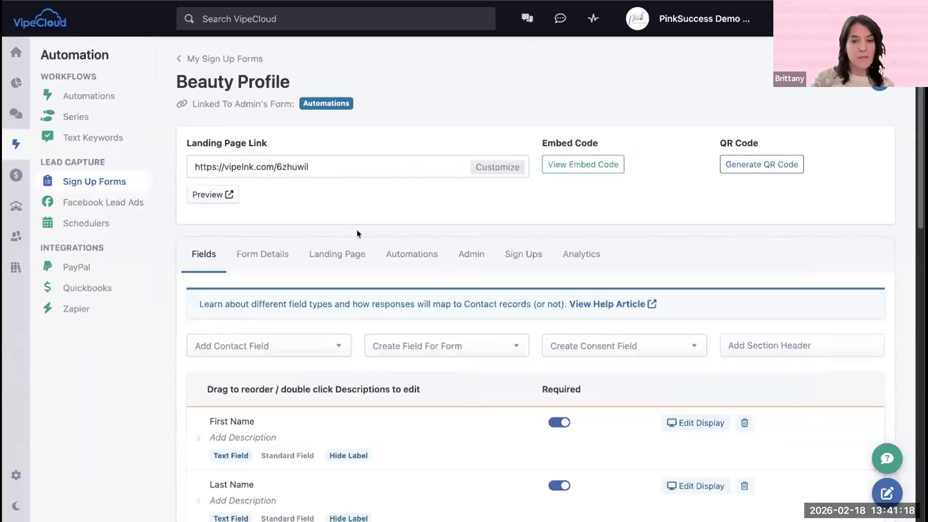
scroll(358, 232, down, 10)
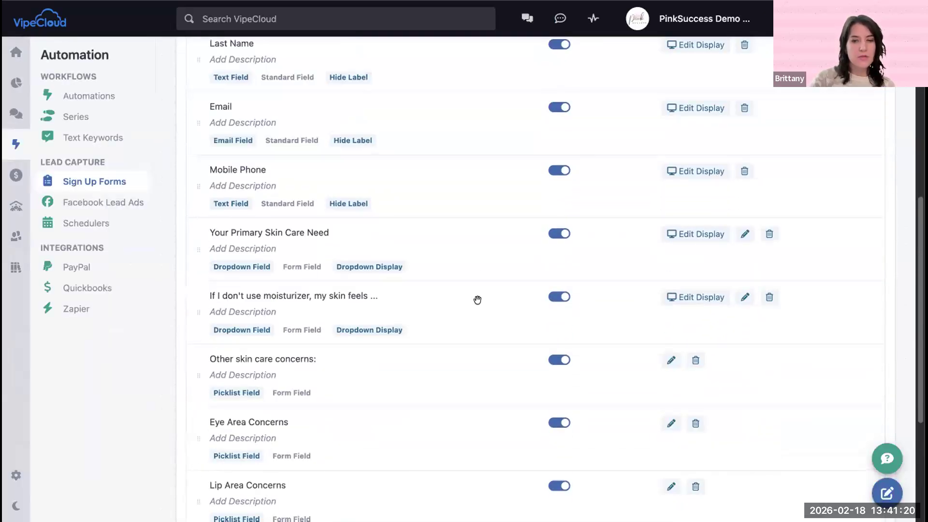
scroll(421, 213, up, 10)
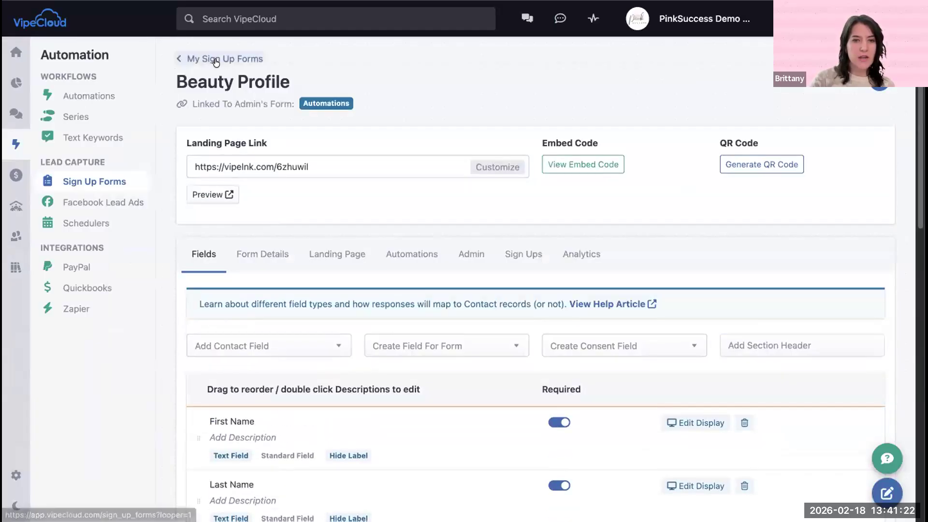
click(215, 59)
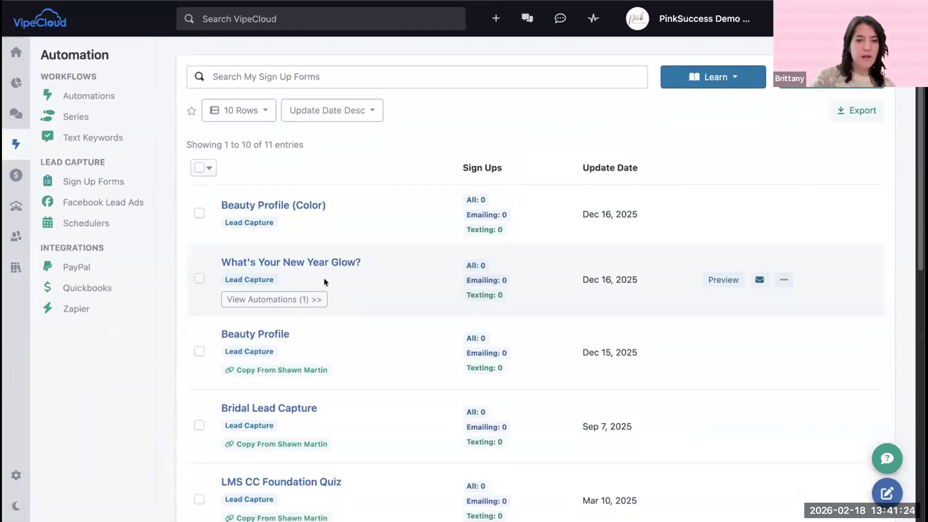
click(271, 332)
scroll(390, 340, down, 7)
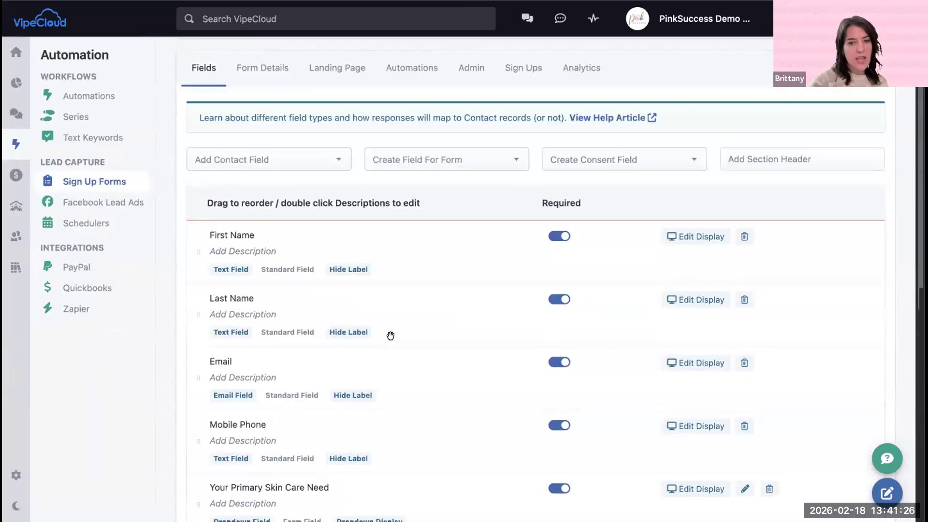
scroll(539, 297, down, 1)
scroll(452, 279, down, 2)
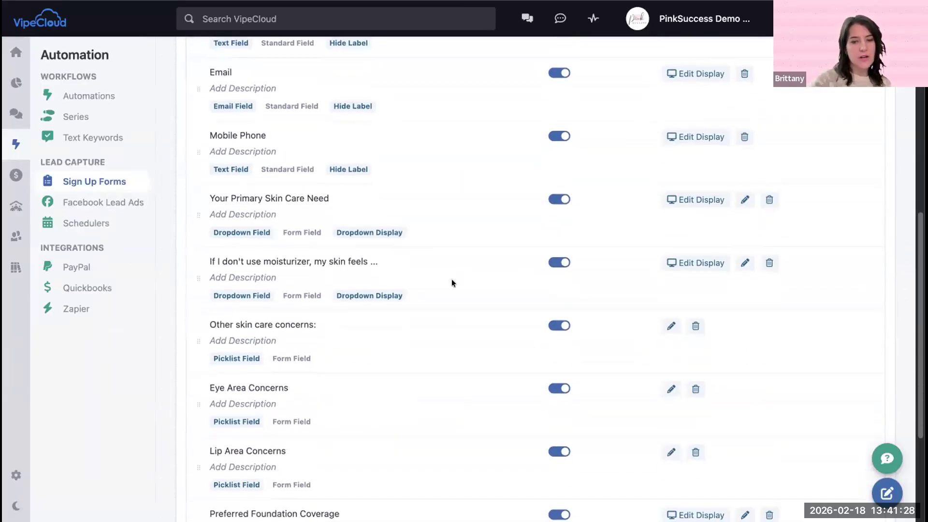
scroll(323, 248, up, 10)
Step: Browse the Sign Up Forms list, view the fields of the PinkPerks Questionnaire, and return to the list
click(246, 60)
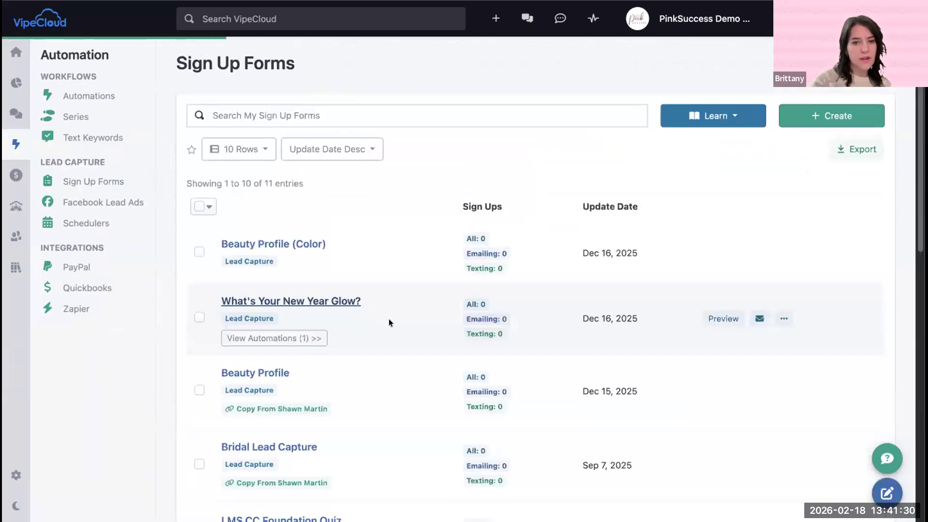
scroll(389, 319, down, 5)
scroll(389, 320, down, 2)
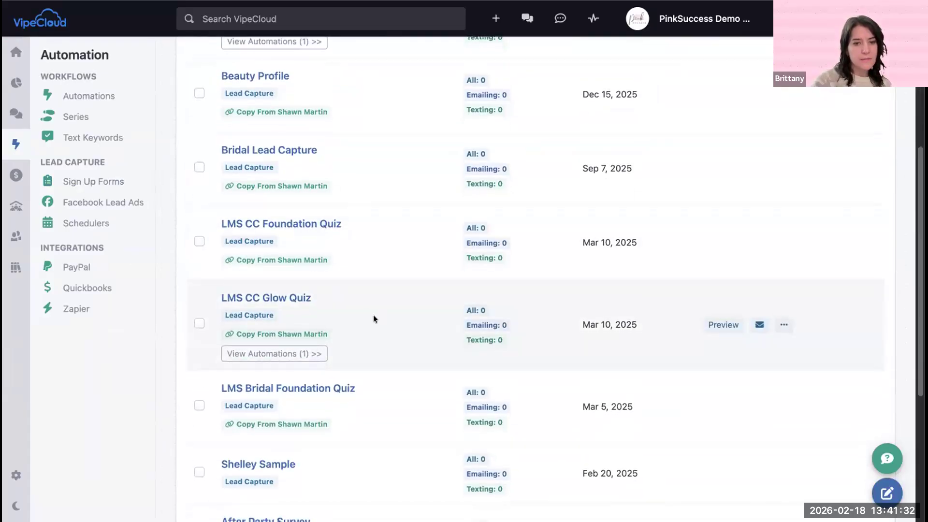
scroll(279, 192, down, 6)
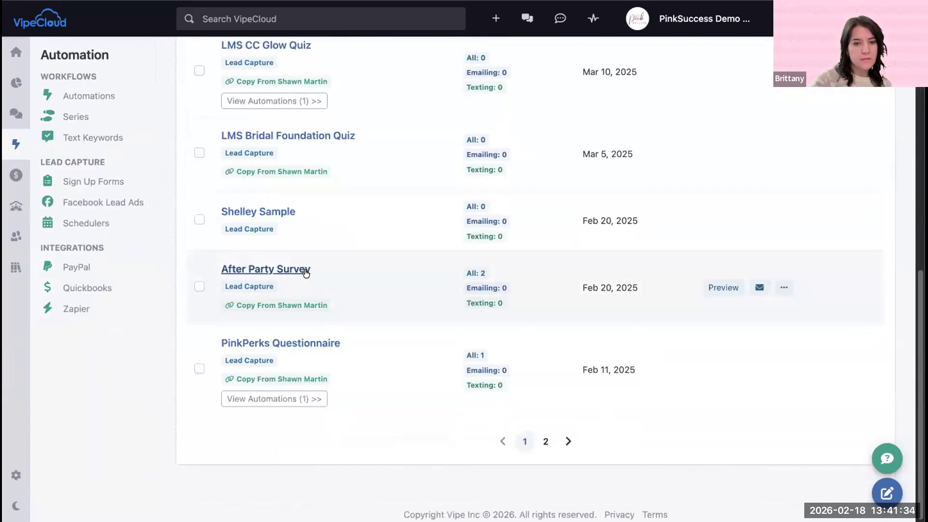
click(313, 344)
scroll(384, 338, down, 9)
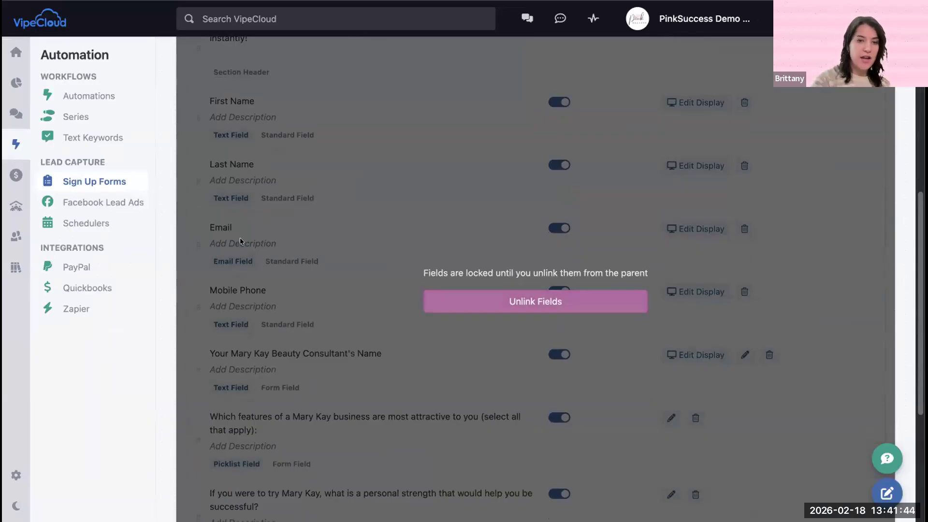
scroll(237, 238, up, 9)
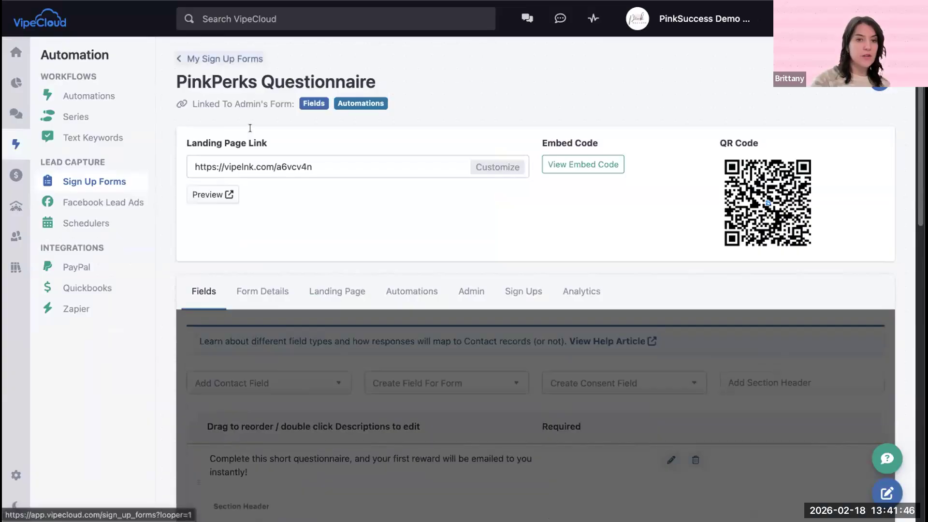
click(218, 60)
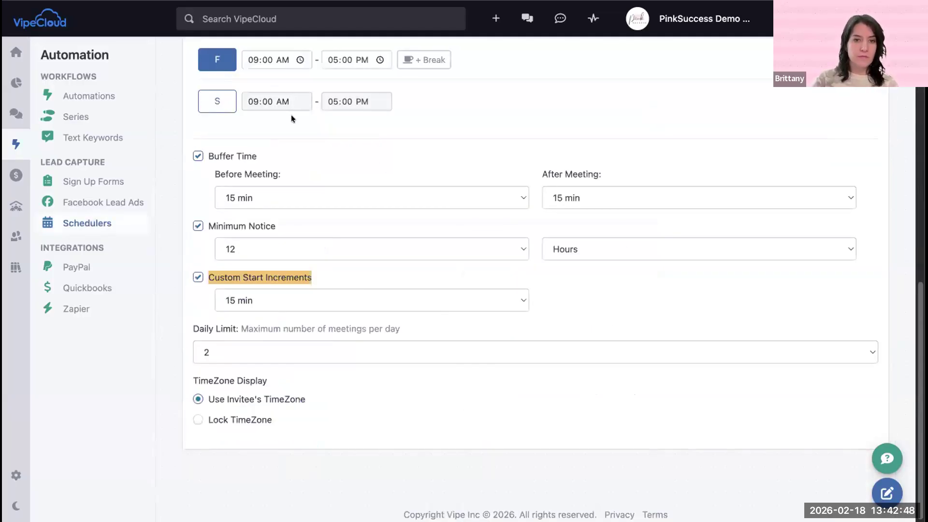
Step: Switch back to the Pink Pop Up scheduling settings and review the available days, buffer time and minimum notice
scroll(291, 116, up, 5)
scroll(309, 228, down, 5)
scroll(278, 336, down, 1)
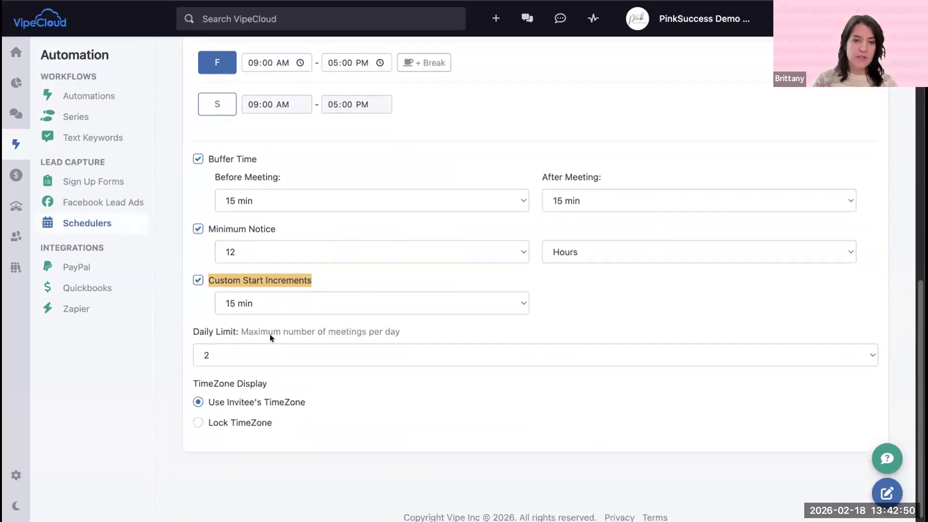
scroll(250, 211, up, 10)
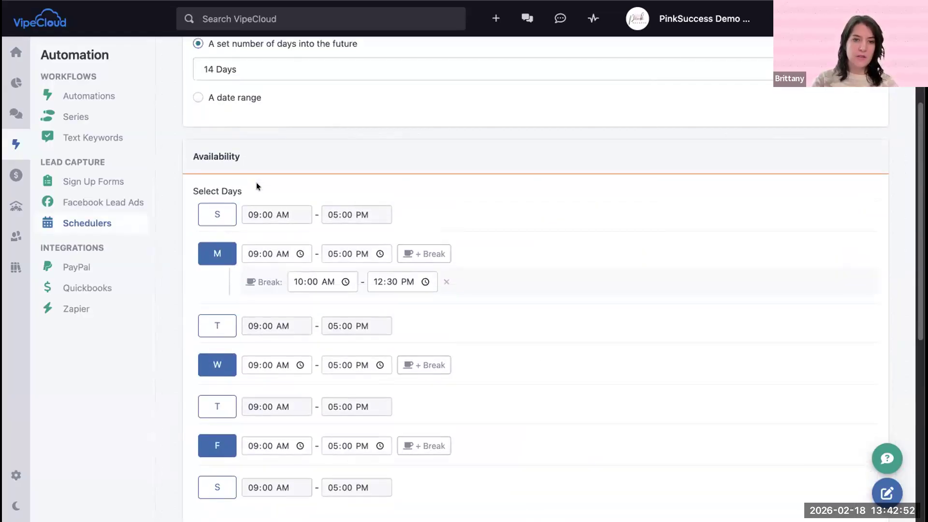
scroll(263, 225, down, 10)
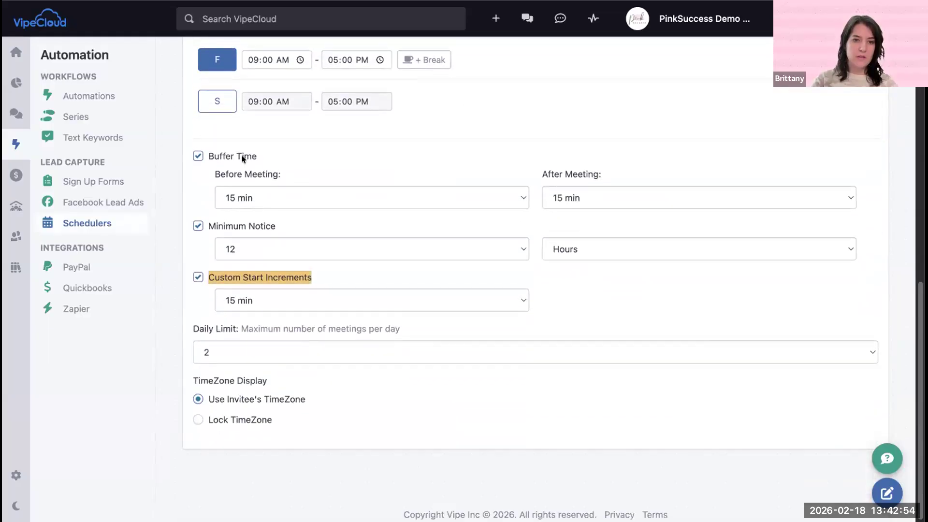
drag(203, 220, 315, 220)
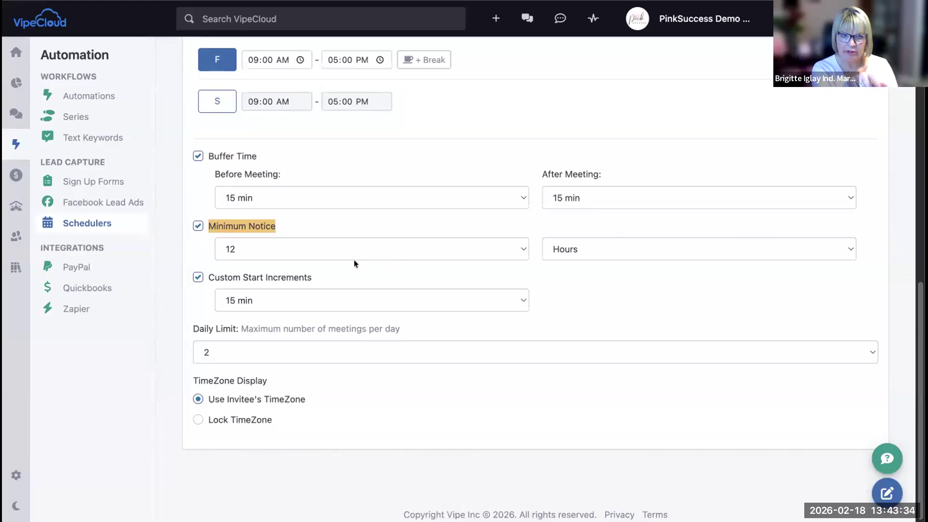
Step: Set the scheduler's Custom Start Increments to 30 min
click(205, 274)
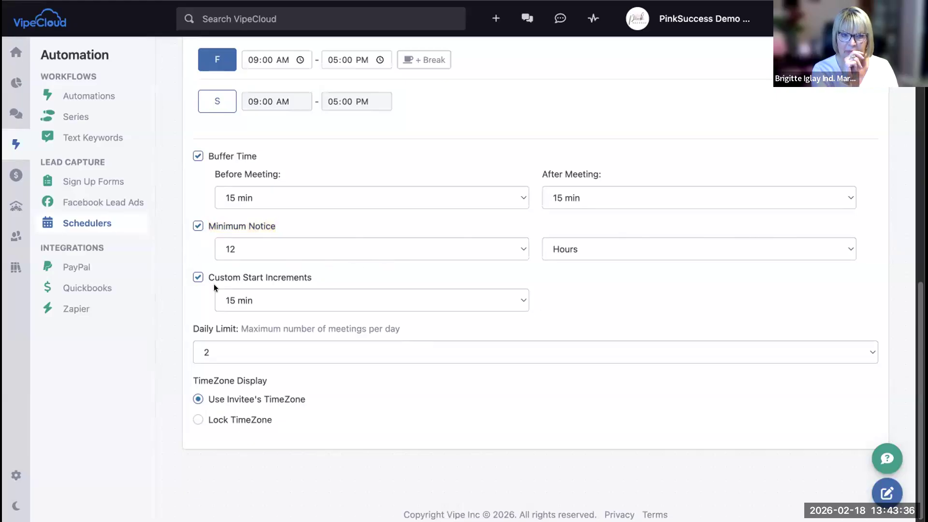
click(286, 294)
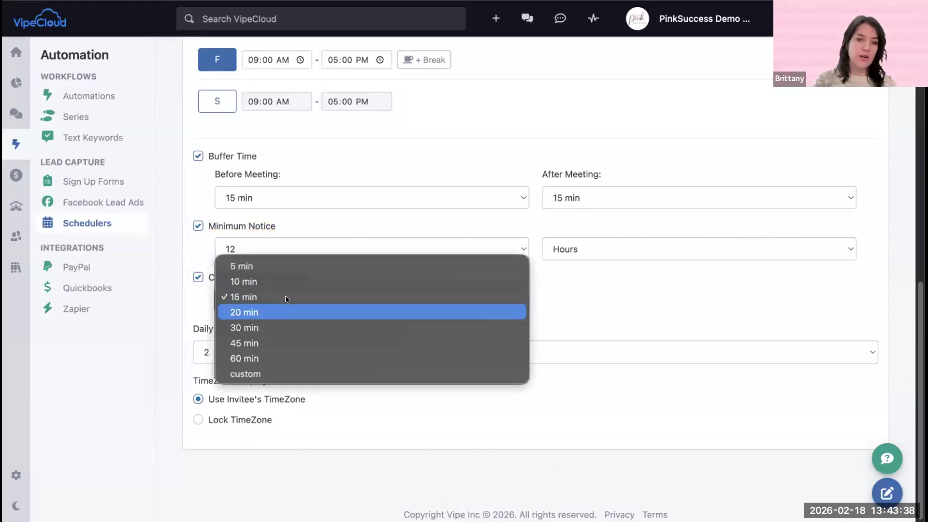
click(251, 328)
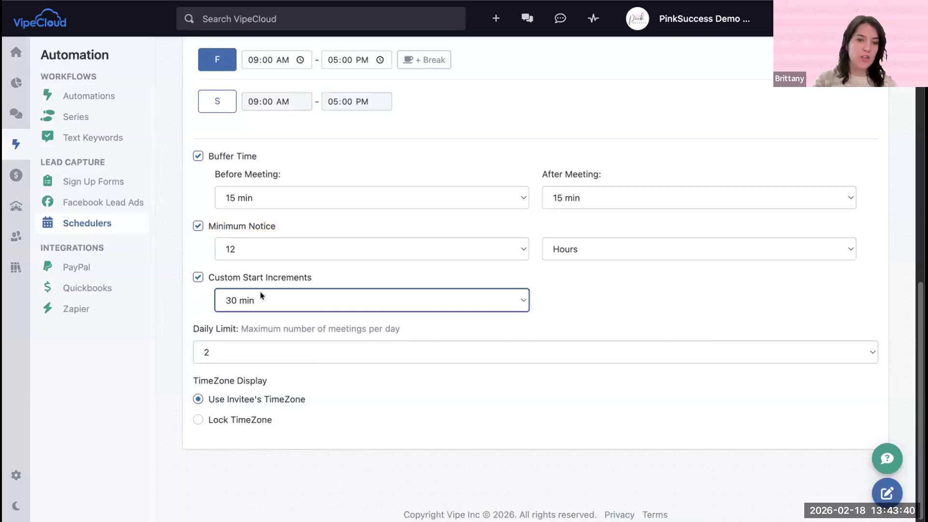
click(193, 292)
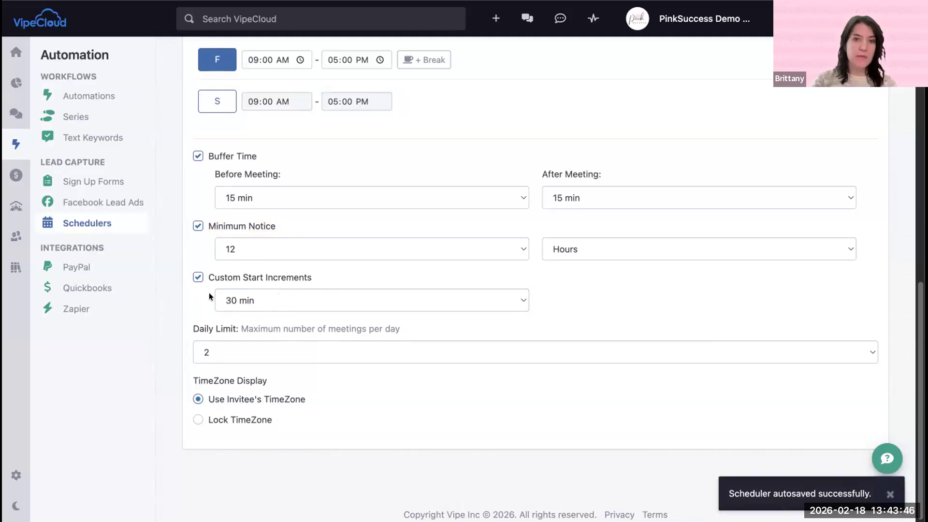
Step: Reload the Pink Pop Up booking page, choose the February 20 slot at 9:00 AM, and check the meeting duration on the confirmation form
click(319, 1)
click(319, 1)
key(Return)
click(371, 304)
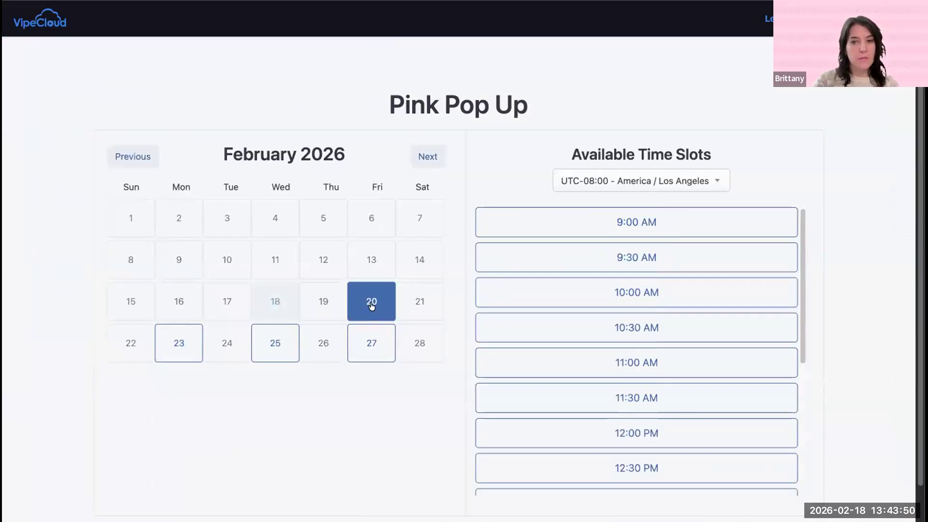
click(578, 218)
click(575, 244)
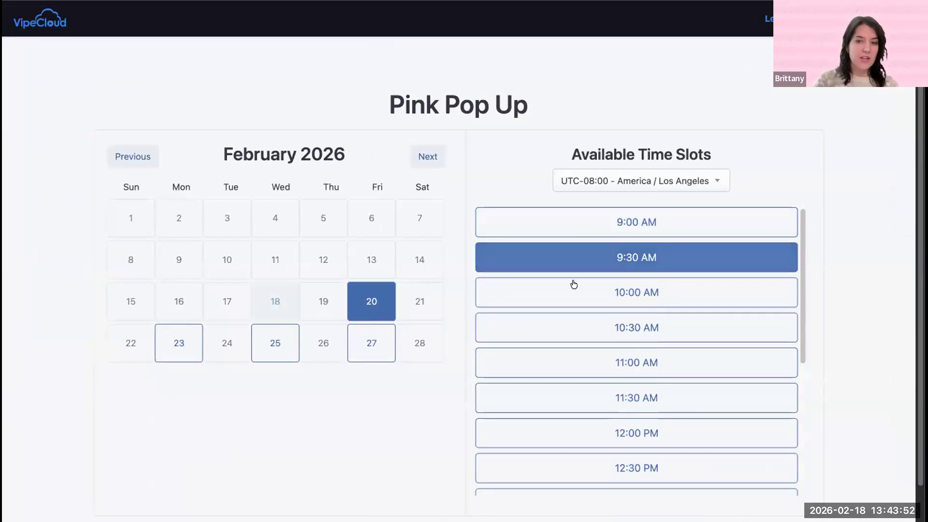
click(574, 285)
click(563, 224)
click(564, 224)
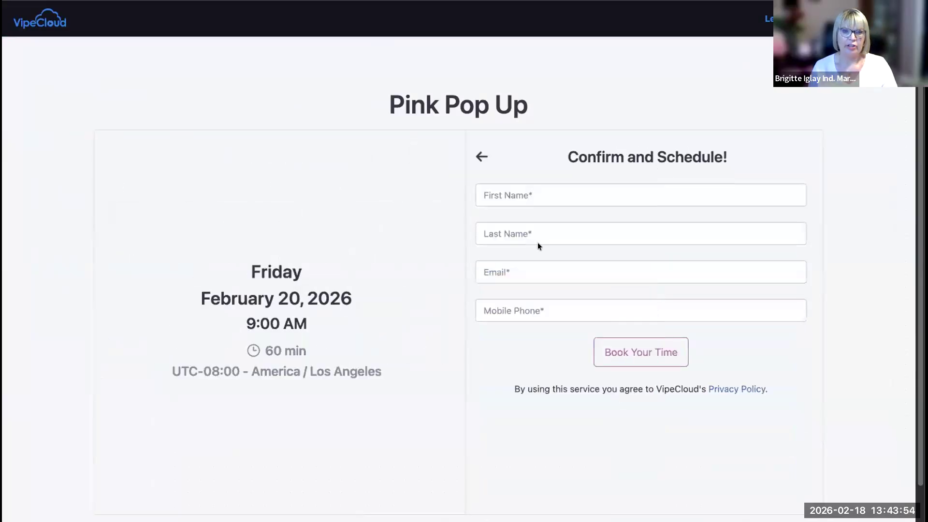
drag(261, 350, 358, 350)
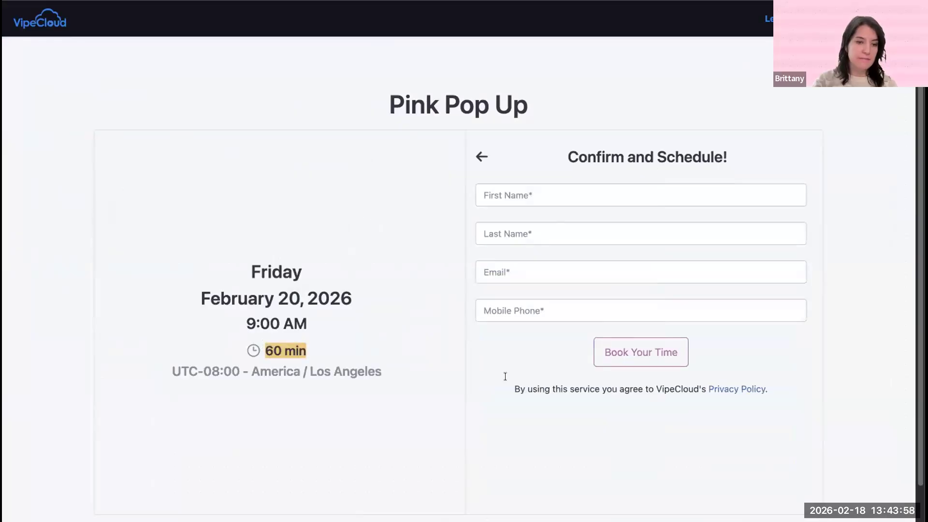
Step: Return to the booking page's time slots, switch back to the Pink Pop Up scheduler settings and open its form fields
click(481, 157)
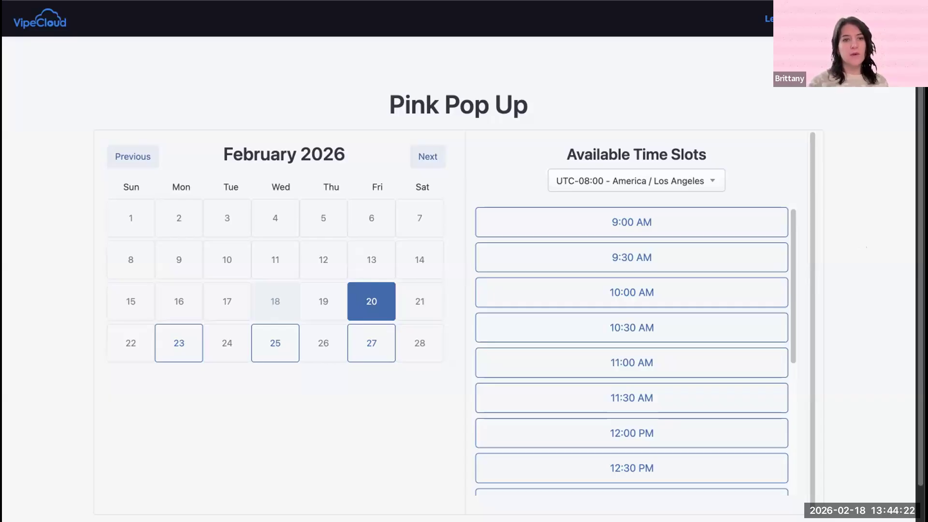
key(ctrl+shift+Tab)
scroll(313, 138, up, 12)
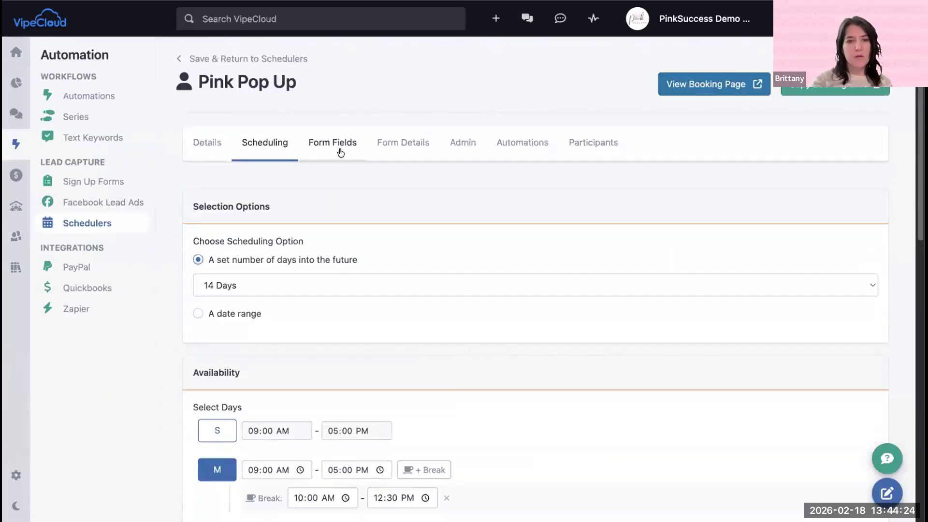
click(340, 153)
scroll(419, 367, down, 4)
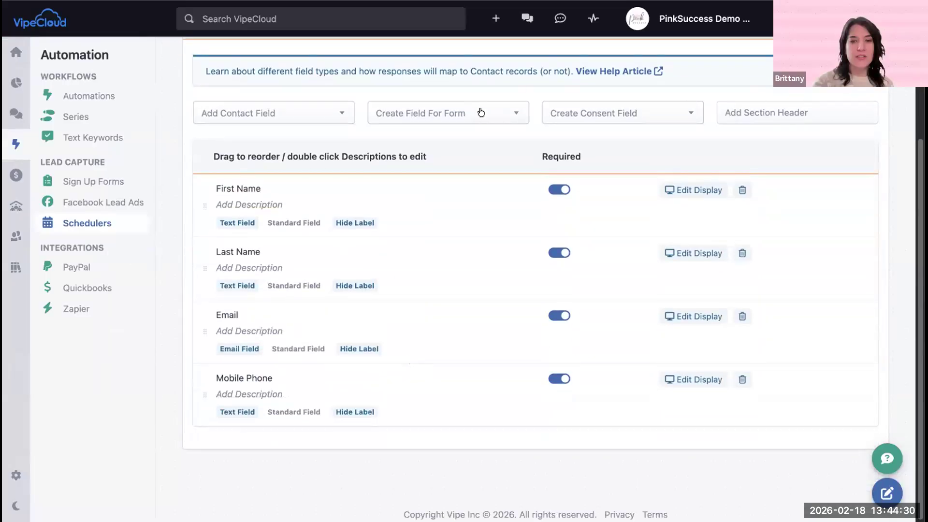
Step: Start a new Dropdown / Likert Scale form field and name it "Which room would you like to join?"
click(391, 115)
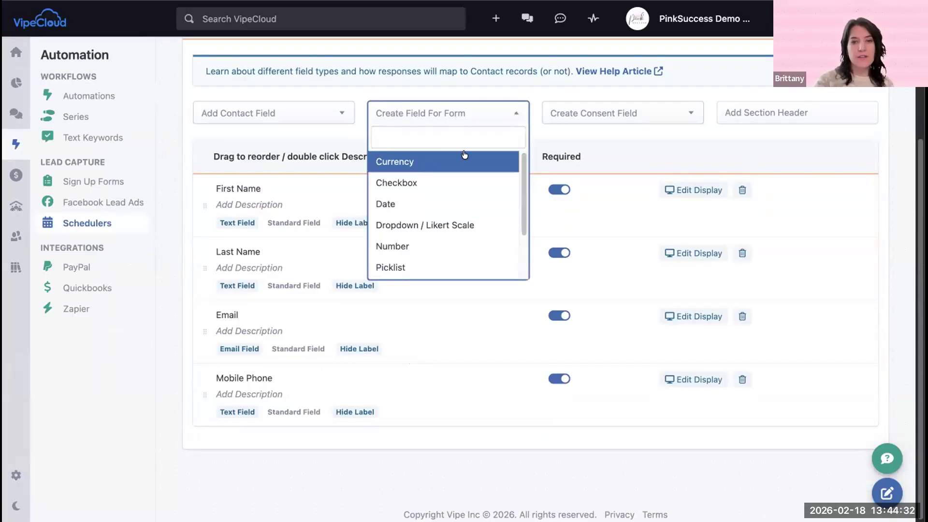
scroll(460, 208, down, 1)
click(460, 210)
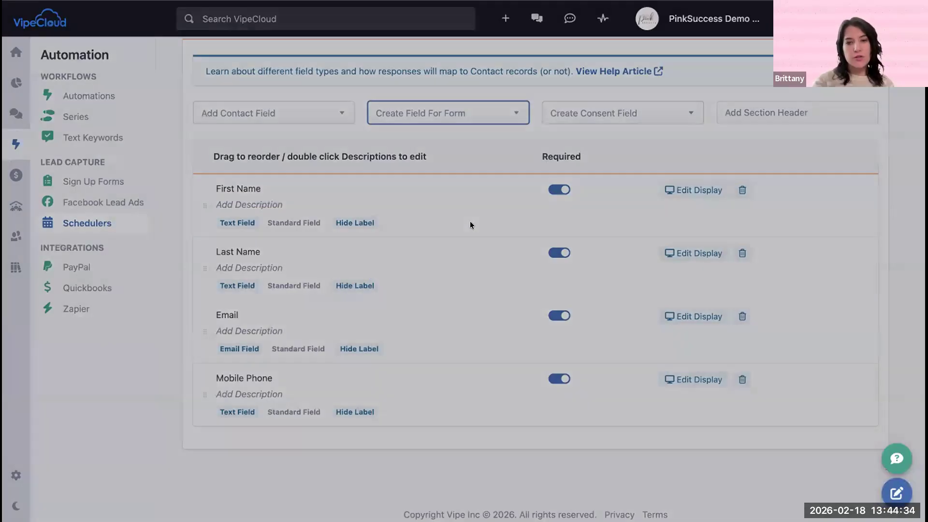
click(562, 96)
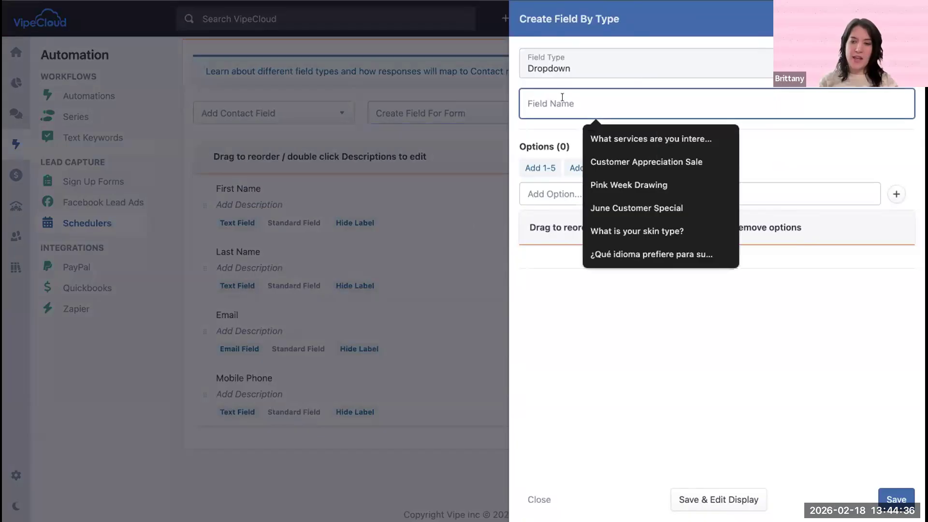
text(Which)
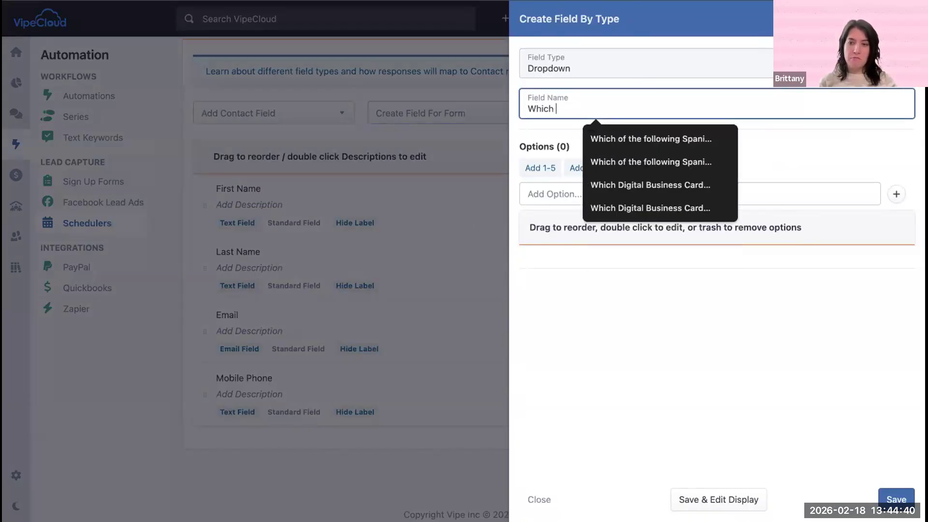
text( room would you like to join?)
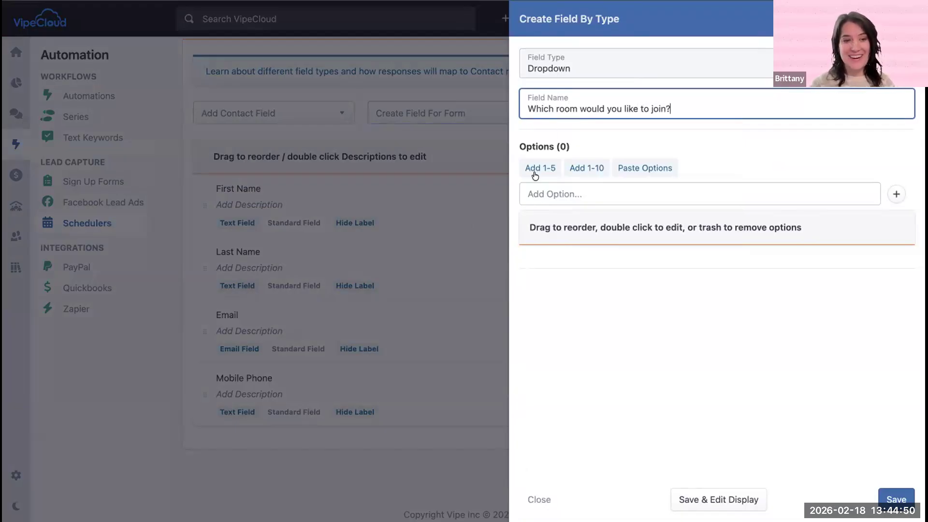
Step: Add the options Glass Skin, Color and Skin & Glam to the dropdown field and save it
click(536, 194)
text(Glass Skin)
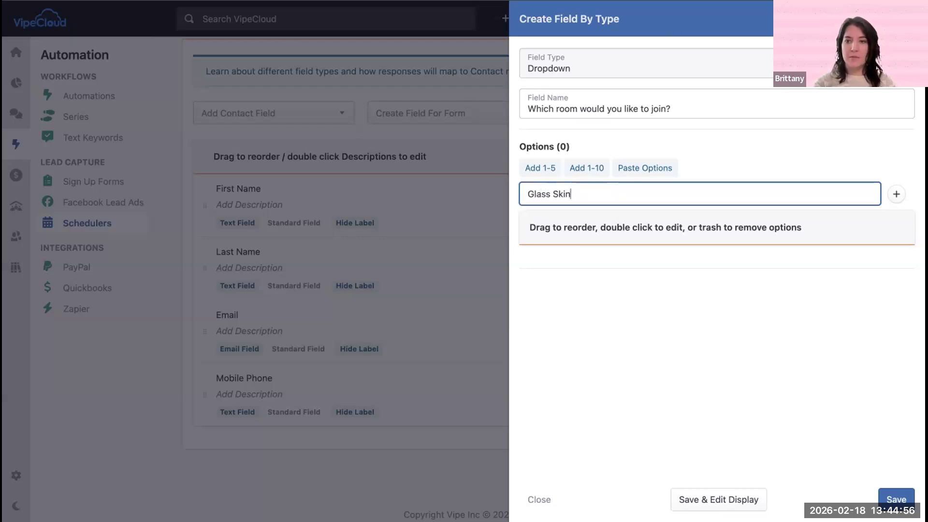
click(893, 193)
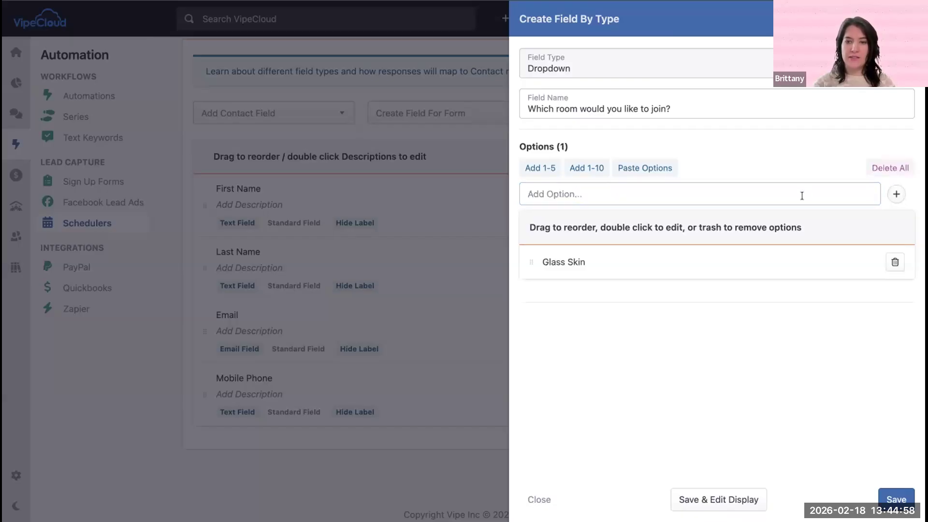
text(Color)
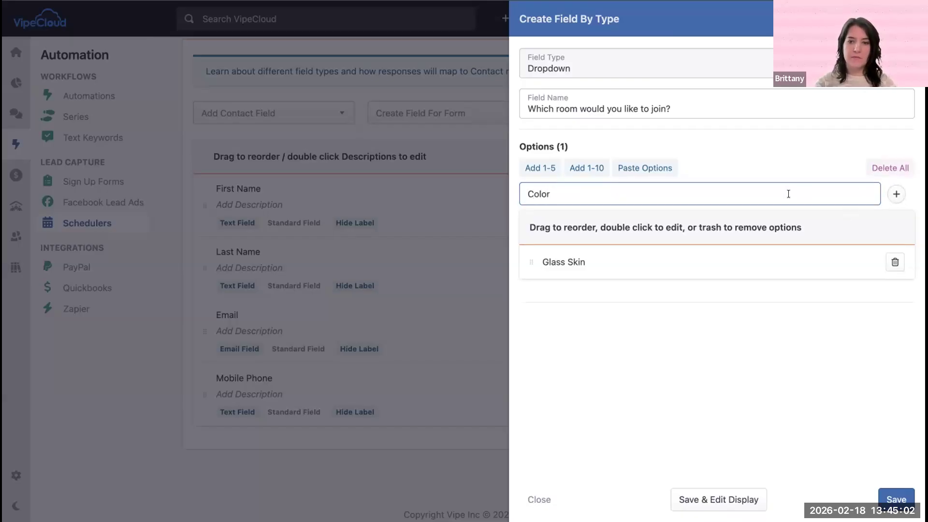
key(Return)
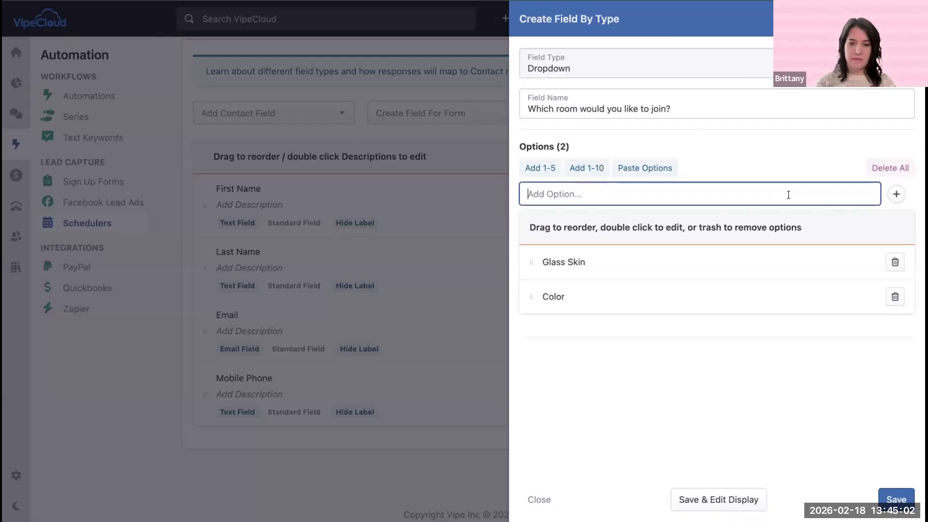
text(Skin & )
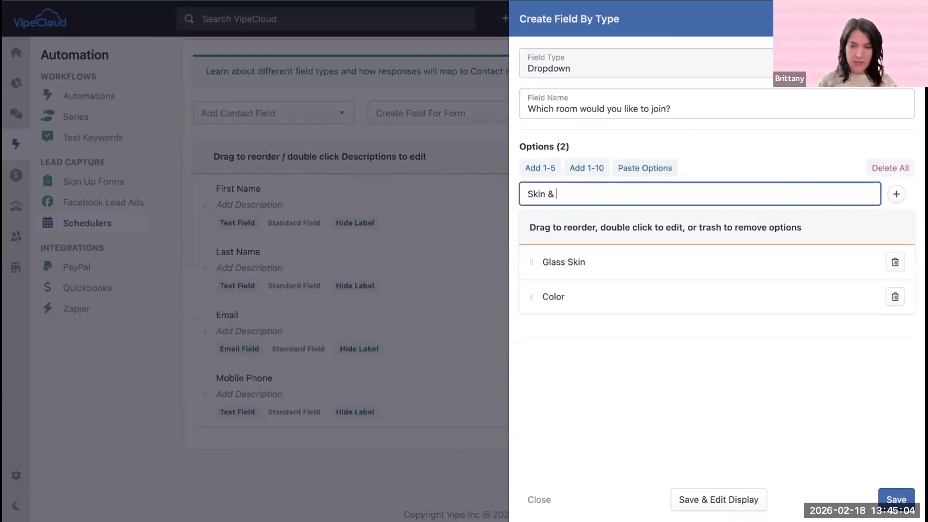
text(Glam)
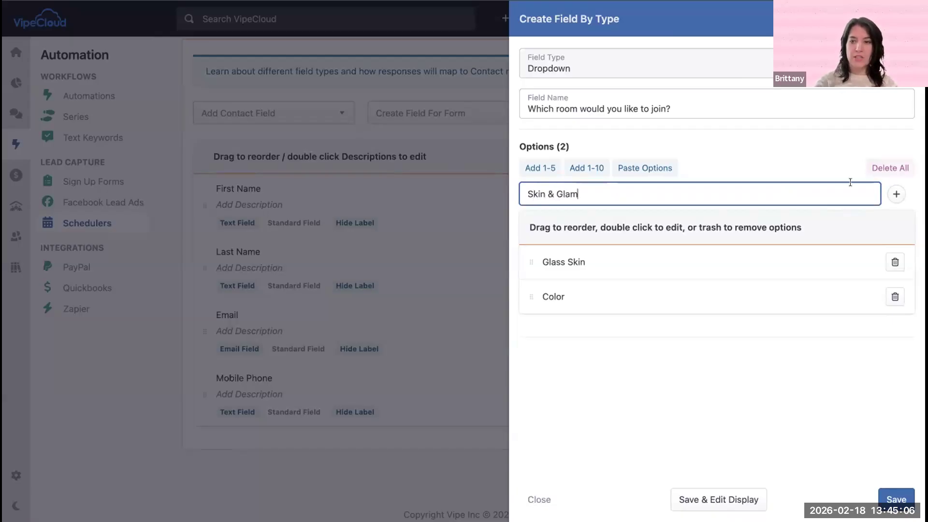
click(896, 194)
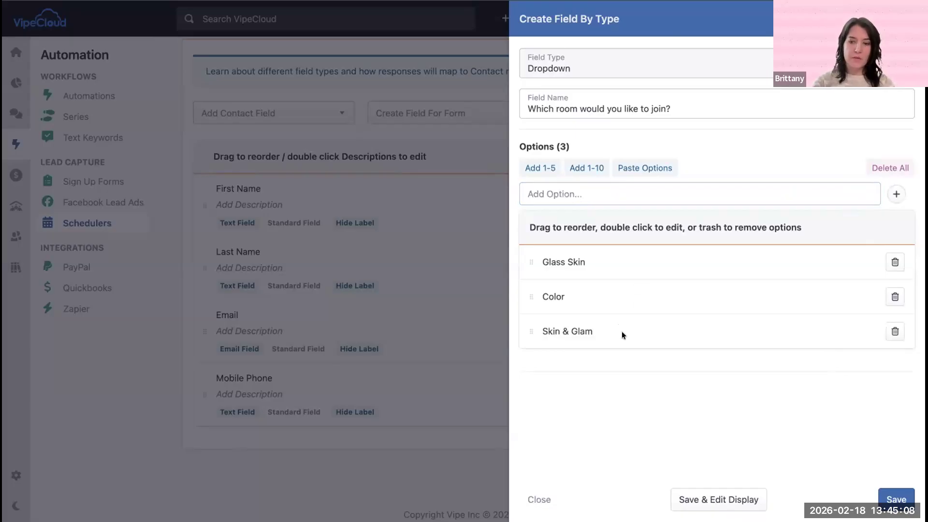
click(898, 500)
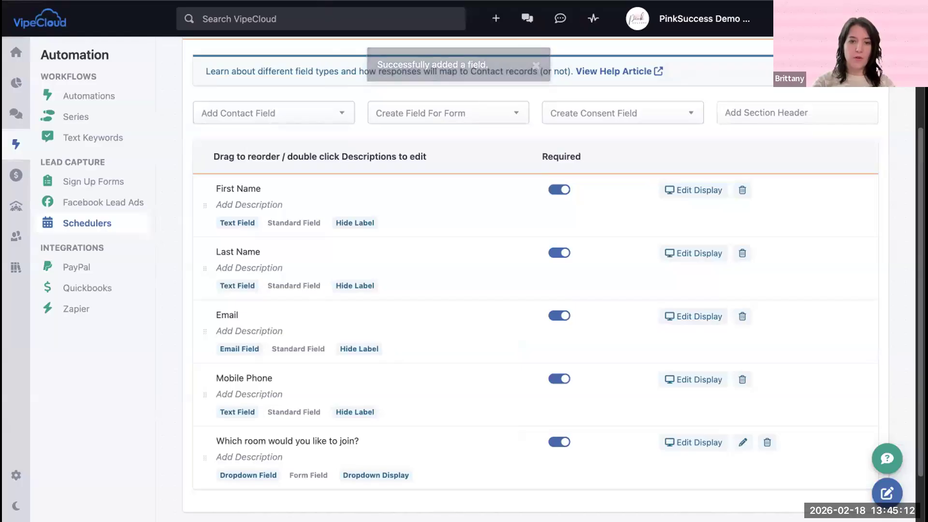
Step: Reload the Pink Pop Up booking page, choose February 20 at 9:00 AM, and check the room question's options on the confirmation form
scroll(272, 350, down, 2)
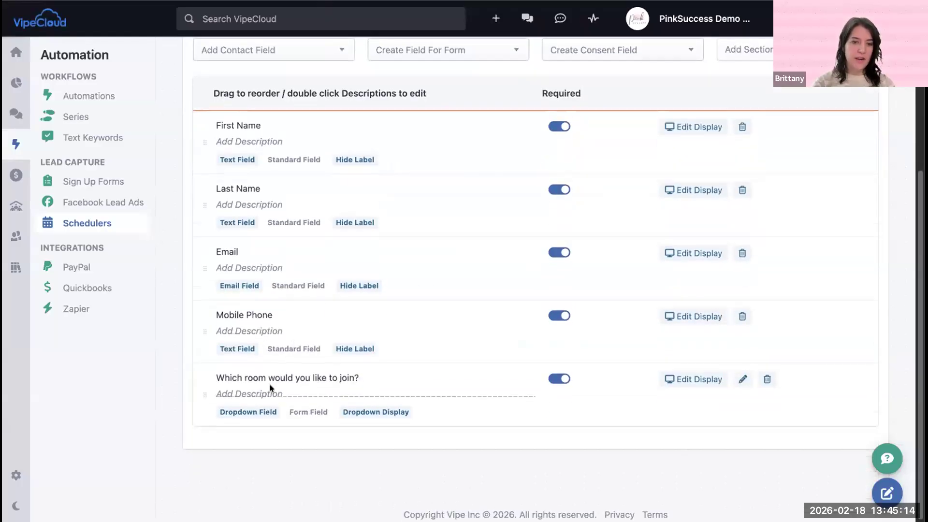
key(ctrl+Tab)
key(super+l)
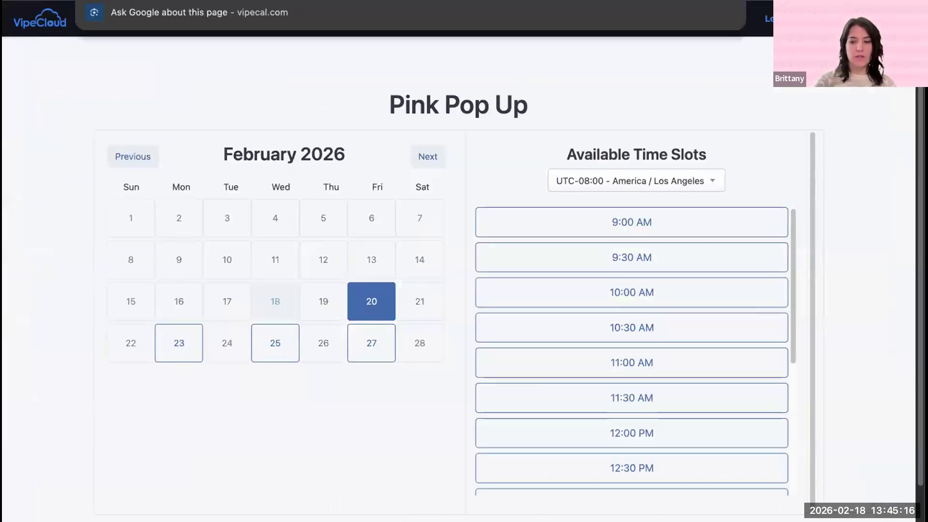
key(Return)
click(362, 296)
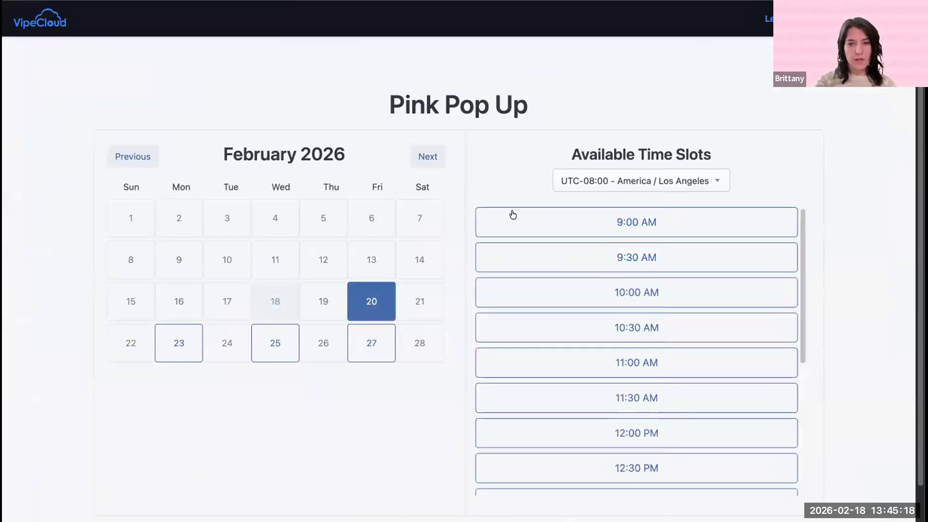
click(515, 215)
click(537, 367)
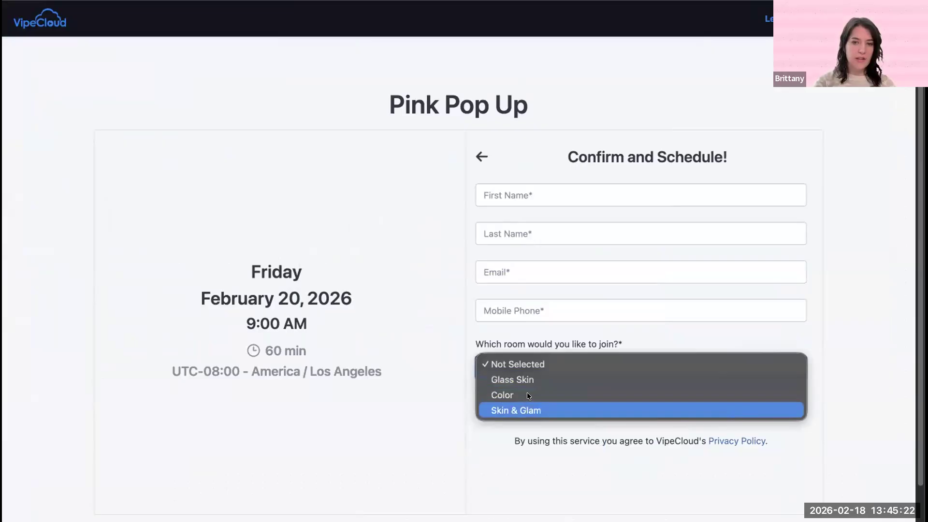
click(563, 325)
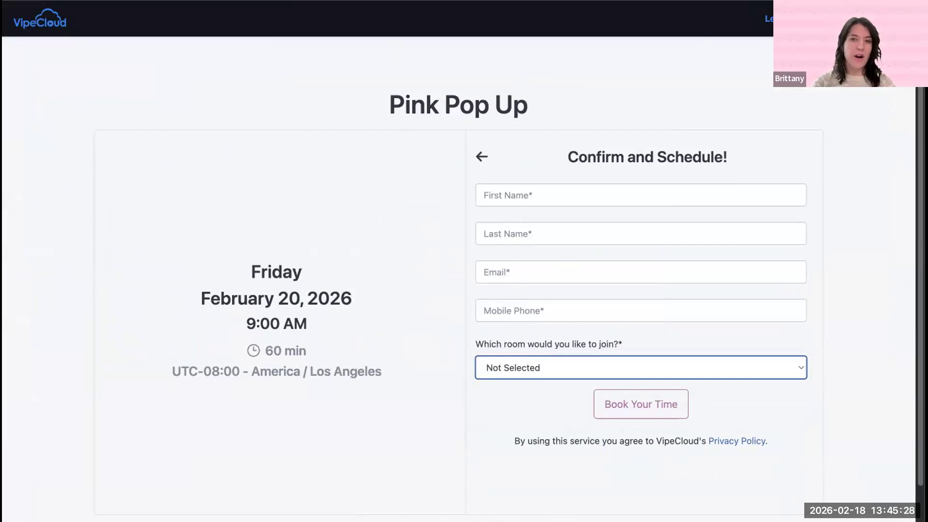
Step: Compare the Beauty Profile form's questions with the Pink Pop Up confirmation form
key(ctrl+Tab)
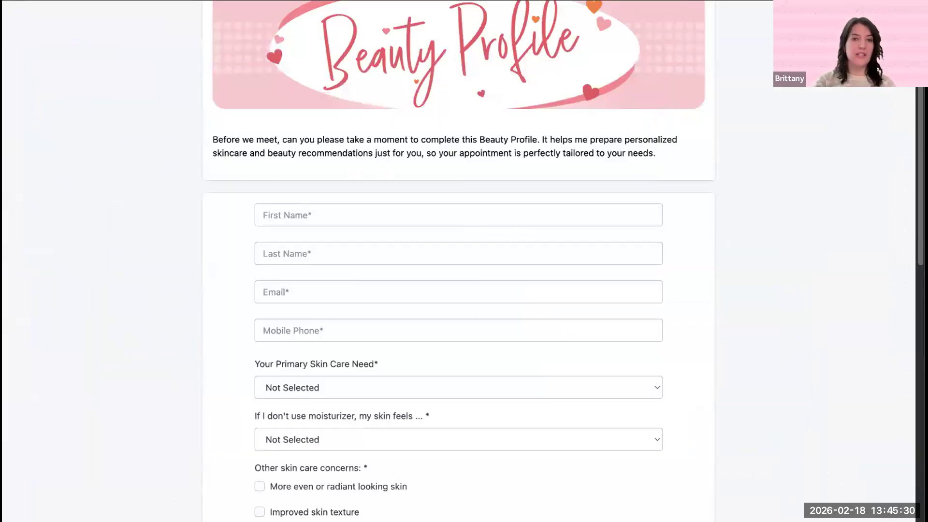
click(237, 1)
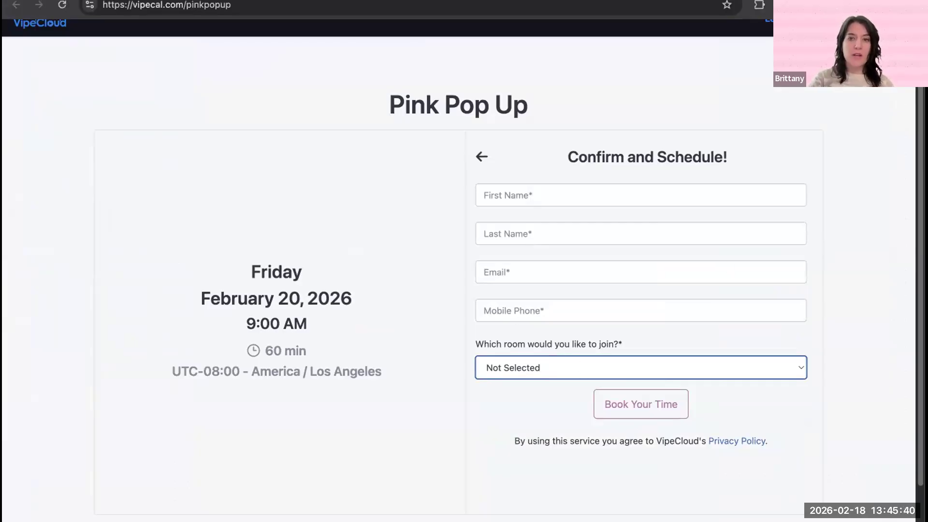
click(464, 1)
scroll(474, 231, down, 10)
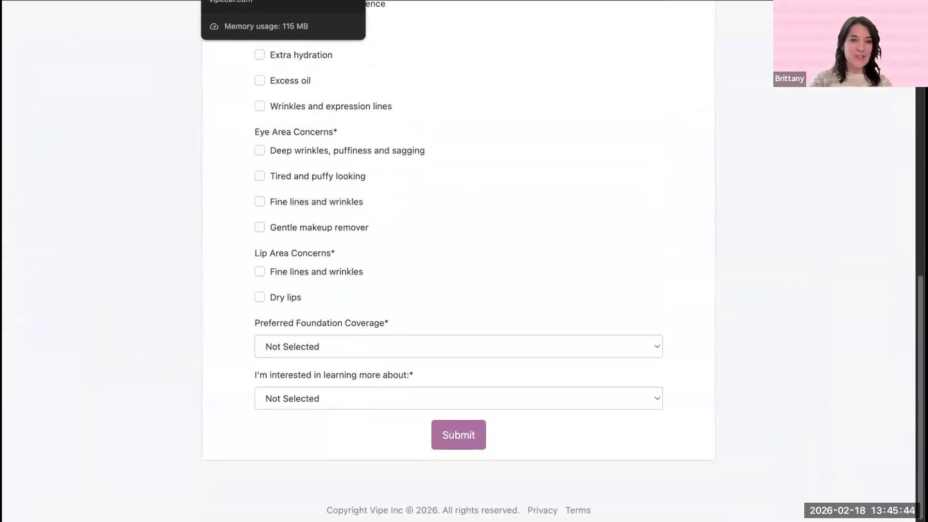
click(261, 1)
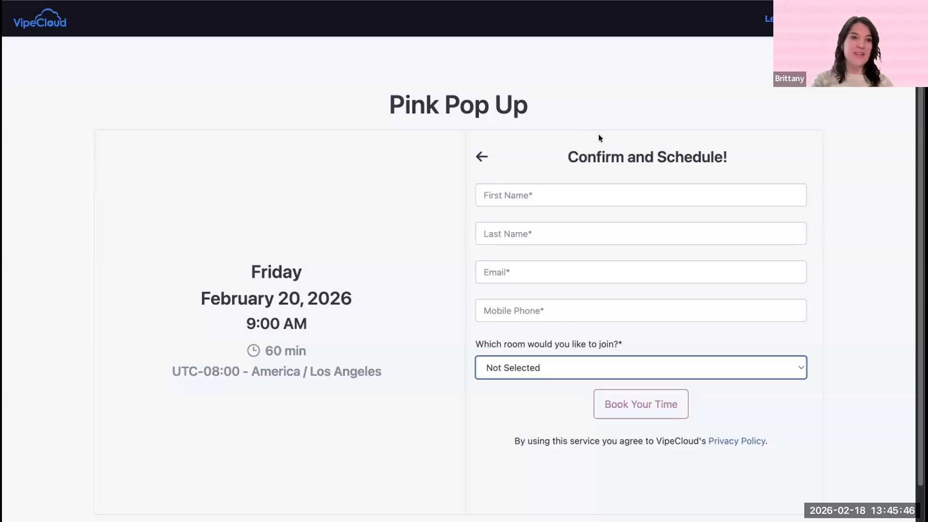
Step: Choose Glass Skin for the room question on the confirmation form and review the other options
scroll(598, 134, down, 2)
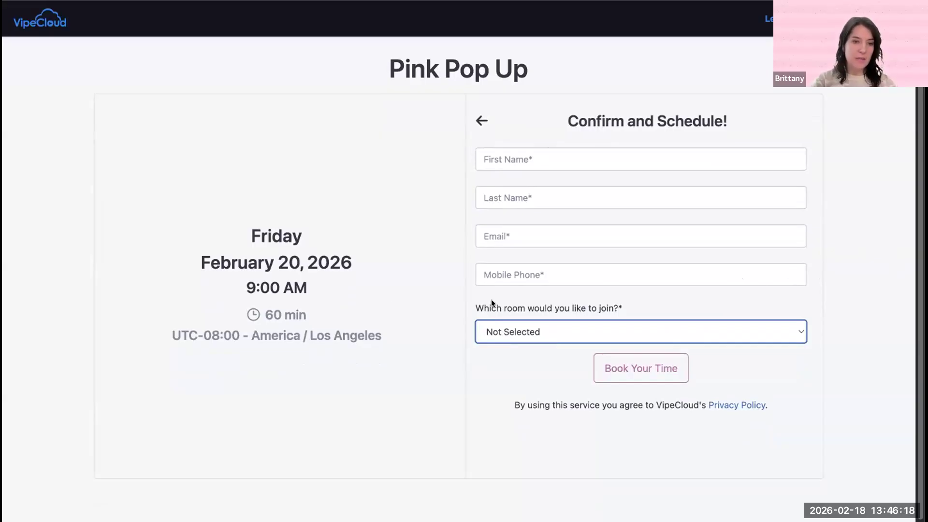
click(524, 331)
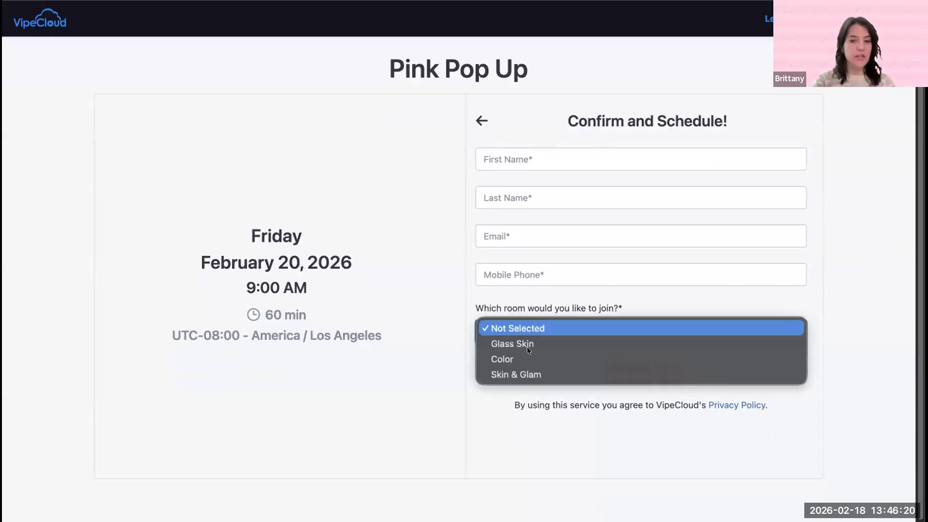
click(520, 336)
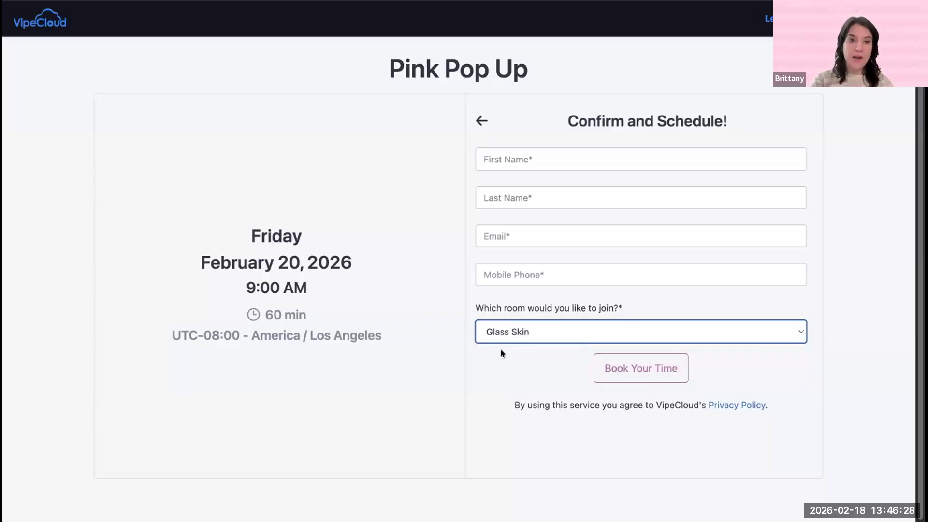
click(506, 332)
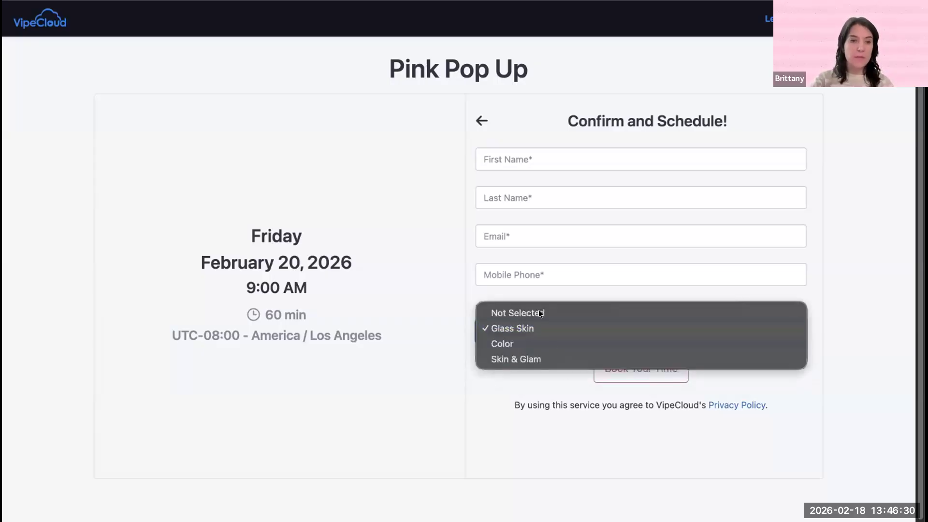
click(527, 384)
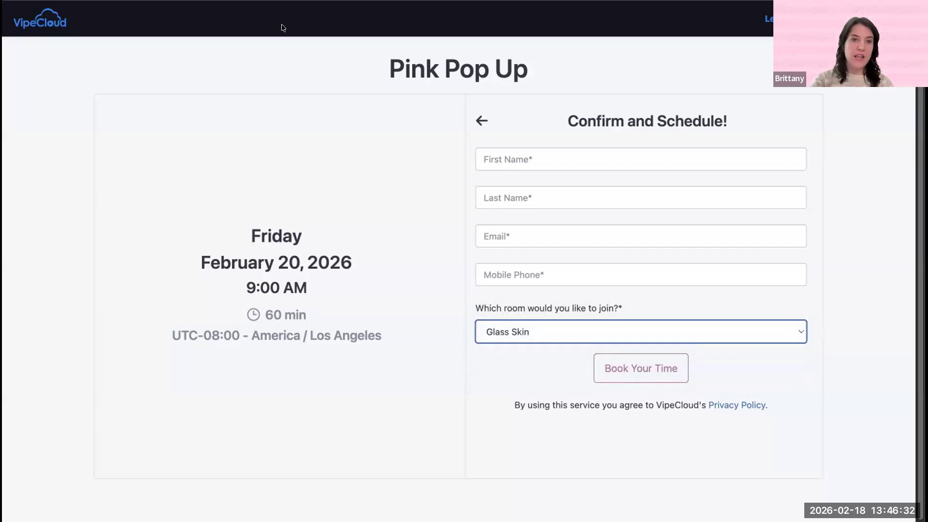
Step: Add a text form field named "Who is your Beauty Consultant?" to the Pink Pop Up scheduler and save it
key(ctrl+shift+Tab)
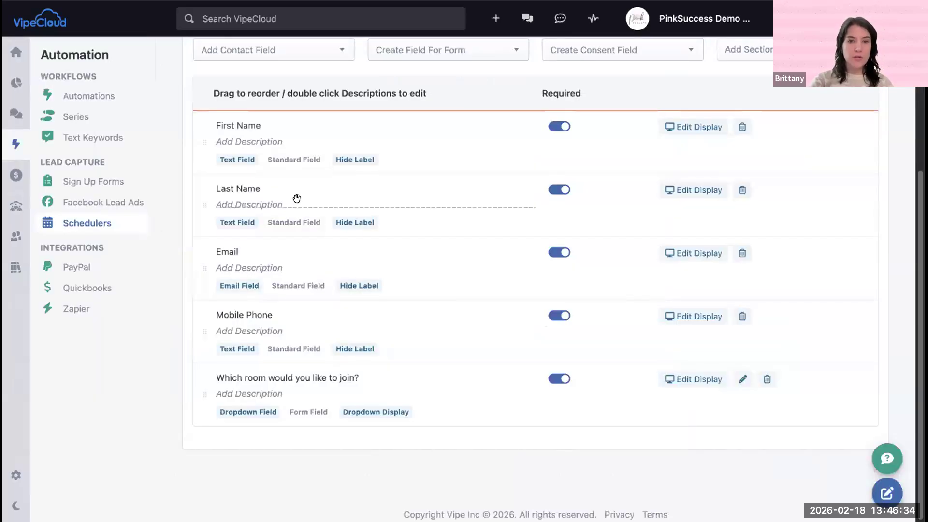
click(439, 51)
scroll(424, 161, down, 2)
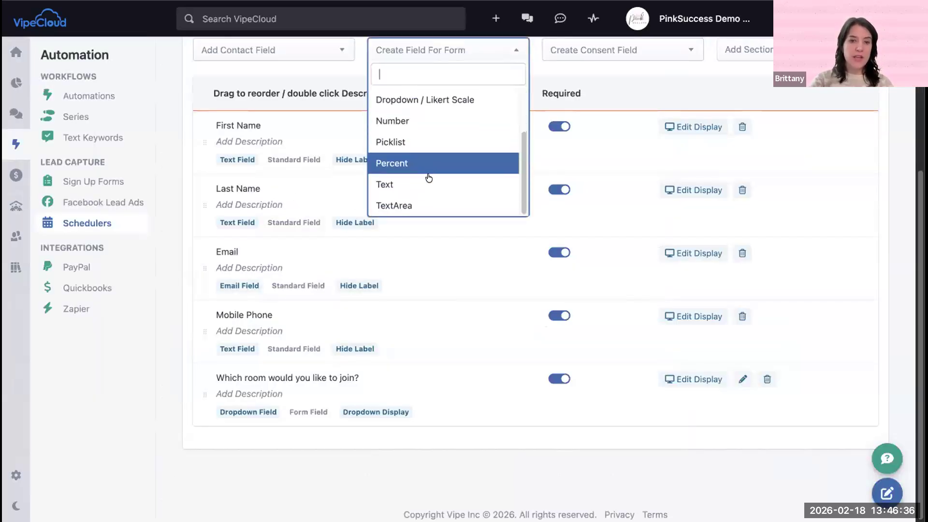
click(412, 178)
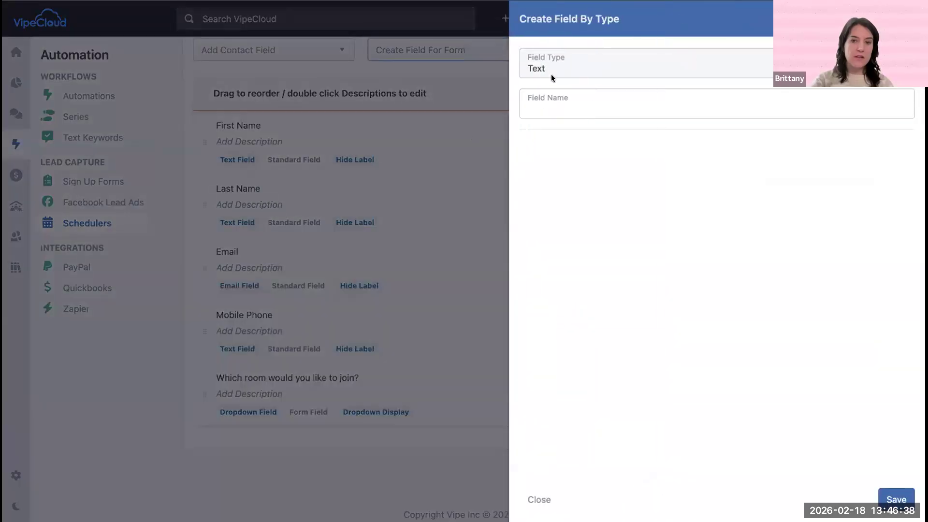
click(544, 92)
text(Who )
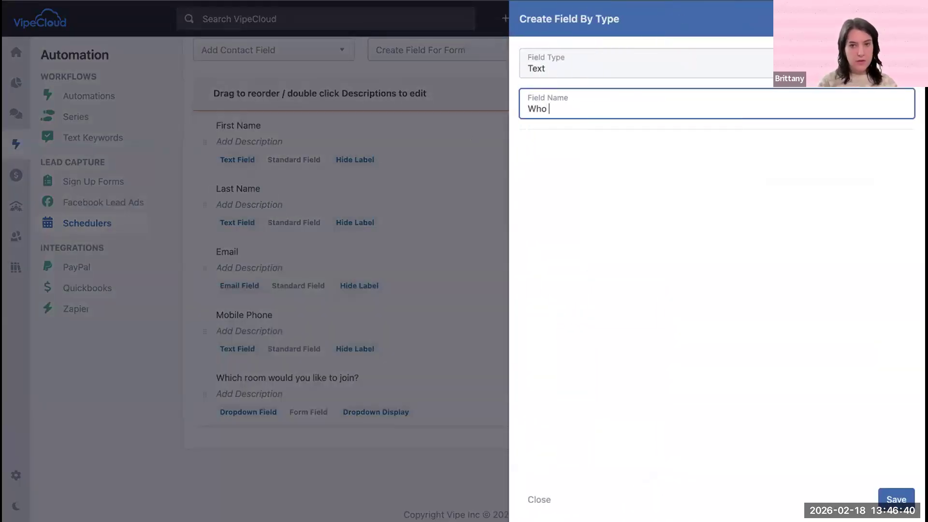
text(is your Beau)
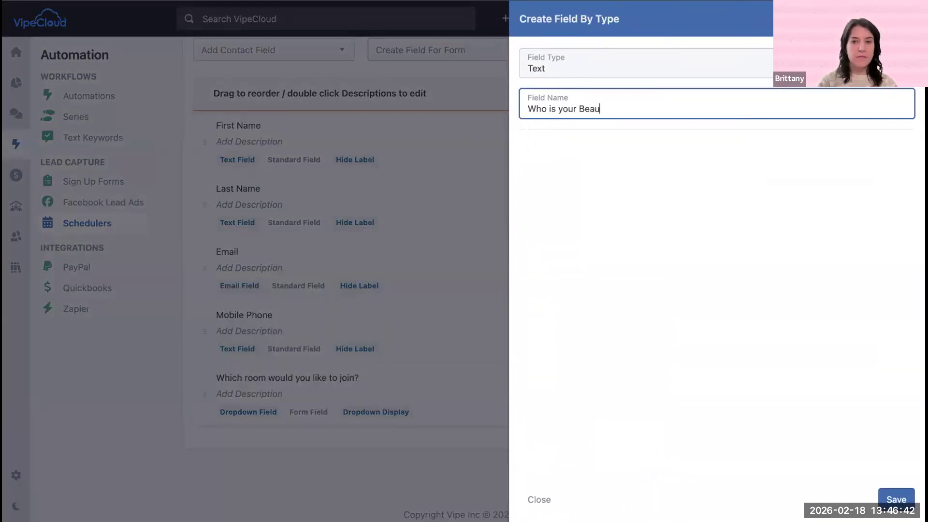
text(ty Consultant)
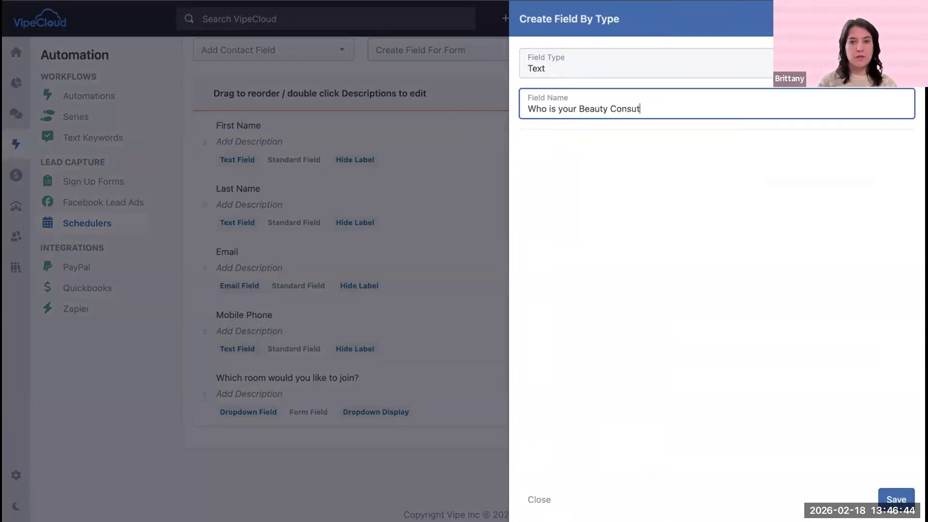
text(?)
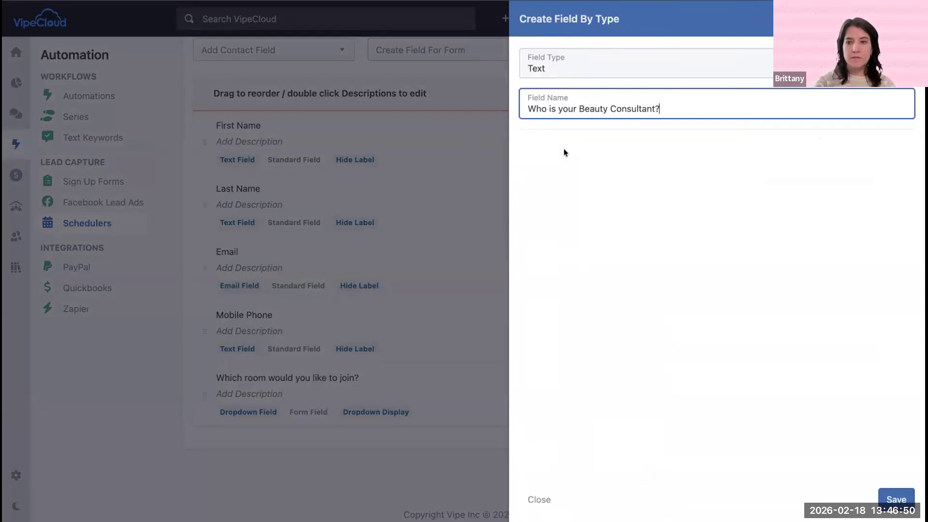
key(Return)
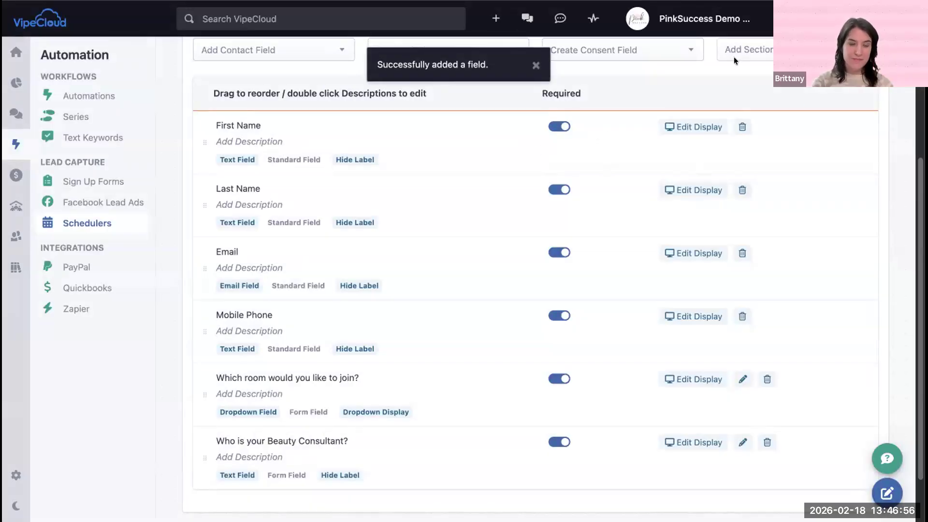
scroll(460, 224, down, 2)
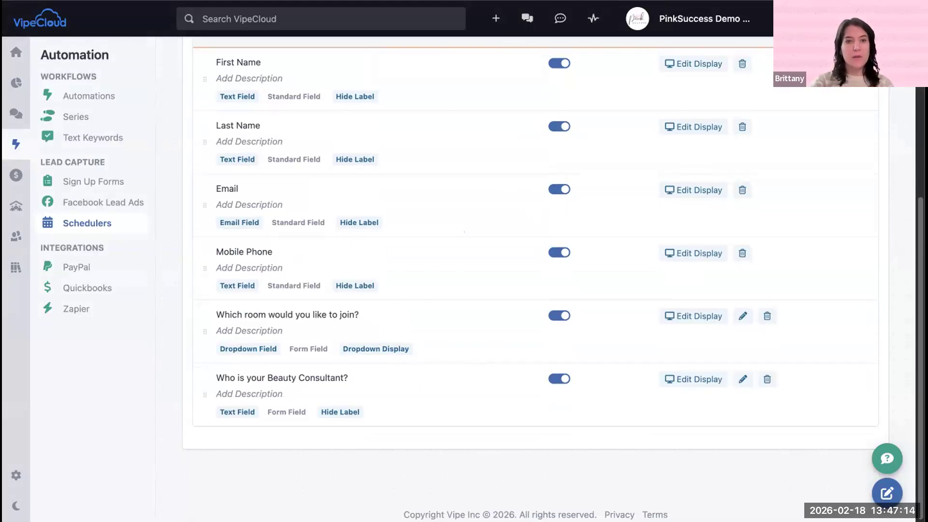
Step: Reload the Pink Pop Up booking page, choose February 20 at 9:00 AM, and check the Beauty Consultant question on the confirmation form
key(ctrl+Tab)
key(super+l)
key(Return)
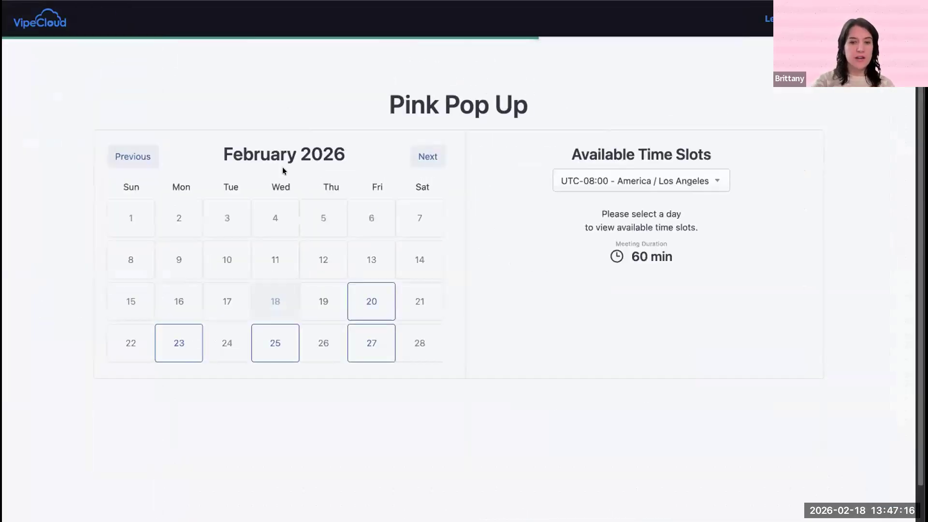
click(358, 298)
click(556, 222)
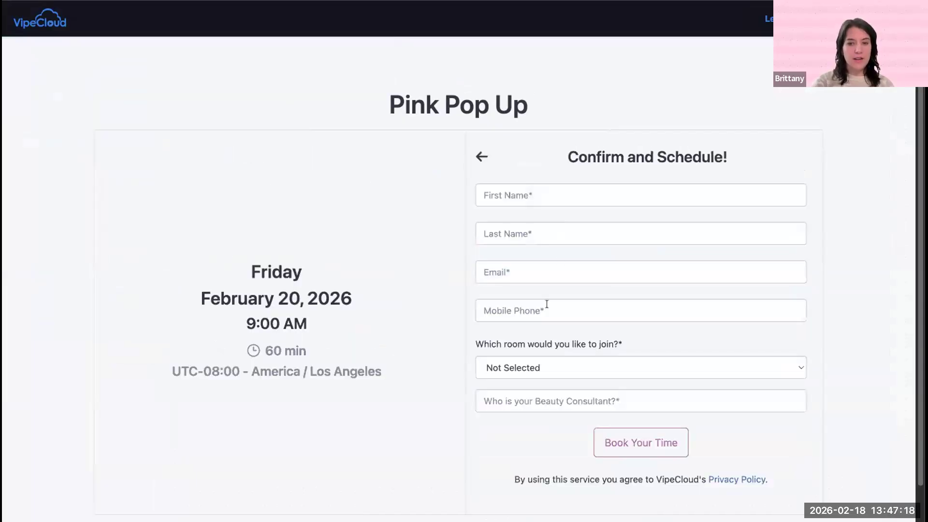
scroll(551, 375, down, 2)
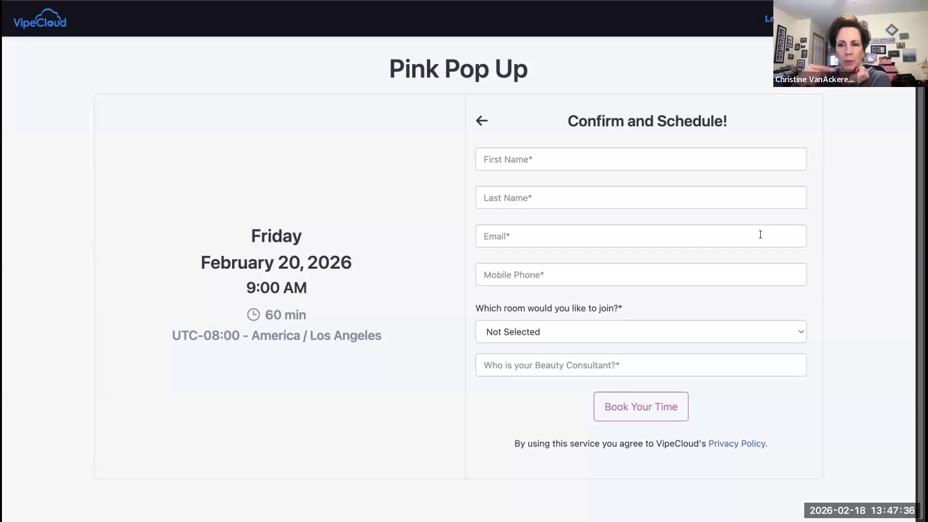
Step: Review the Beauty Profile form from its header, and look through the list of sign-up forms
key(ctrl+Tab)
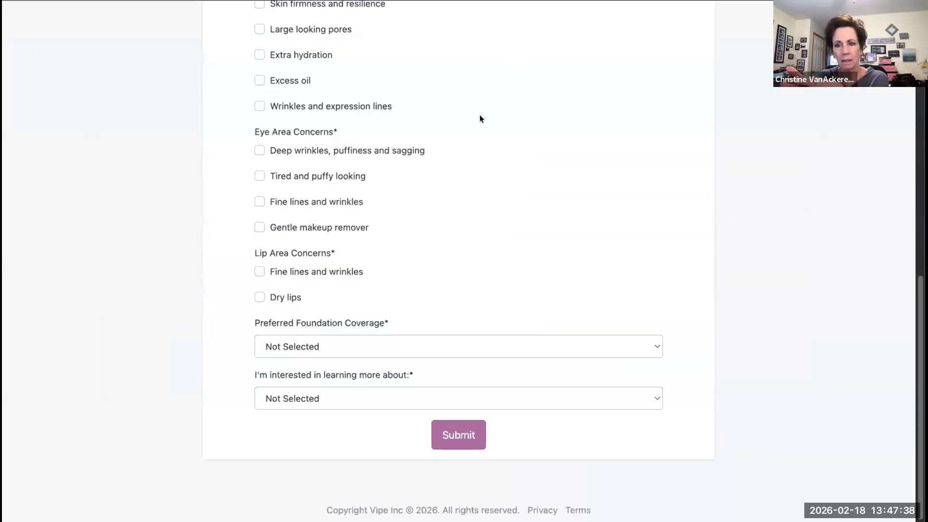
scroll(477, 149, up, 20)
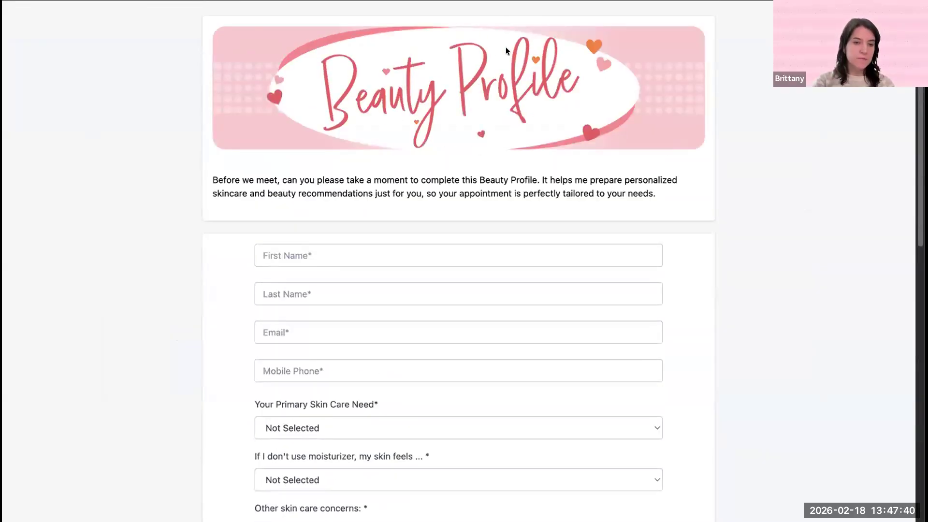
key(ctrl+Tab)
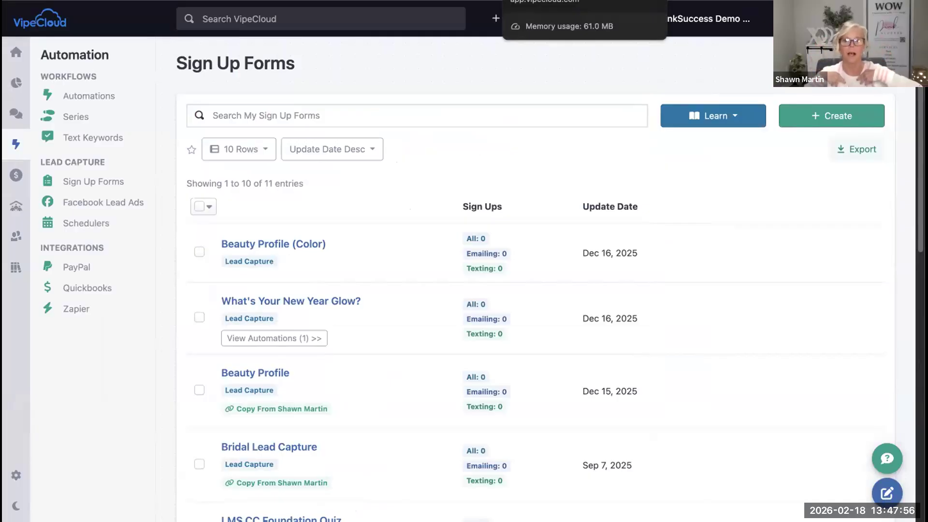
scroll(438, 165, down, 3)
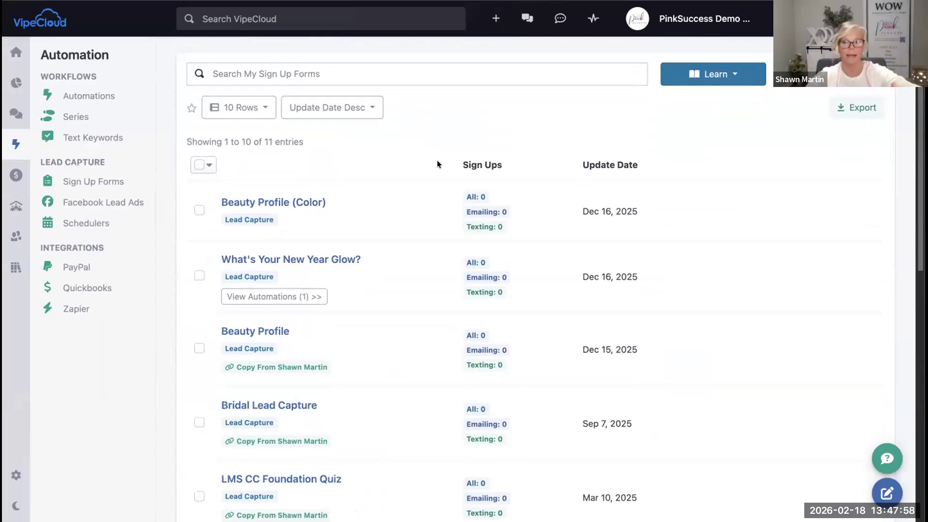
scroll(437, 164, down, 1)
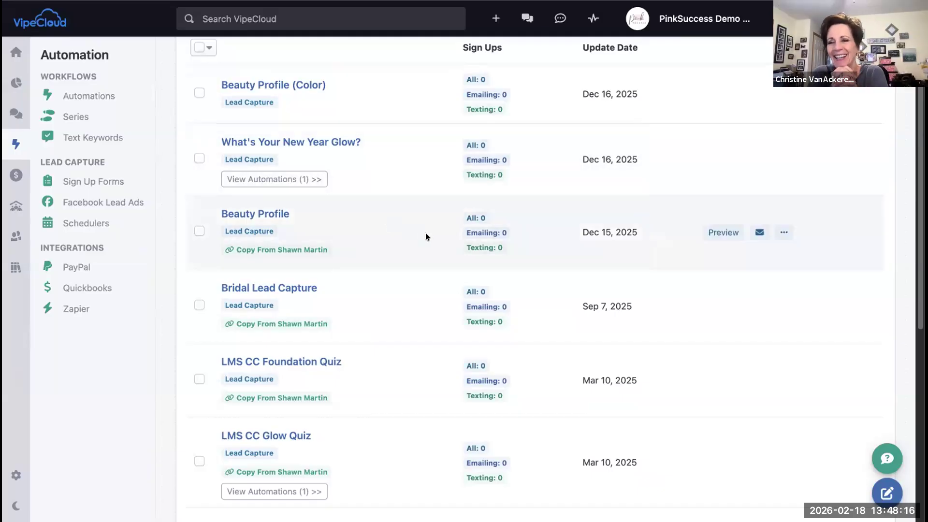
scroll(425, 236, down, 1)
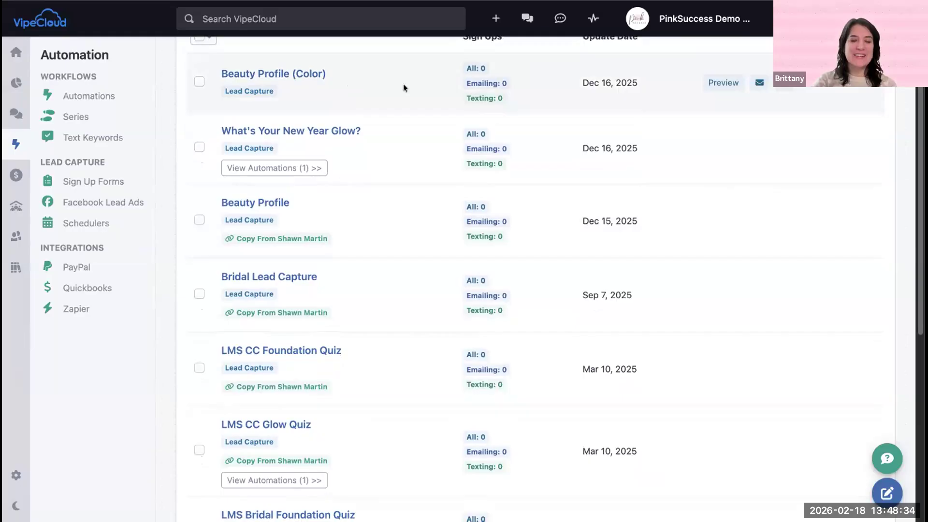
scroll(404, 86, down, 1)
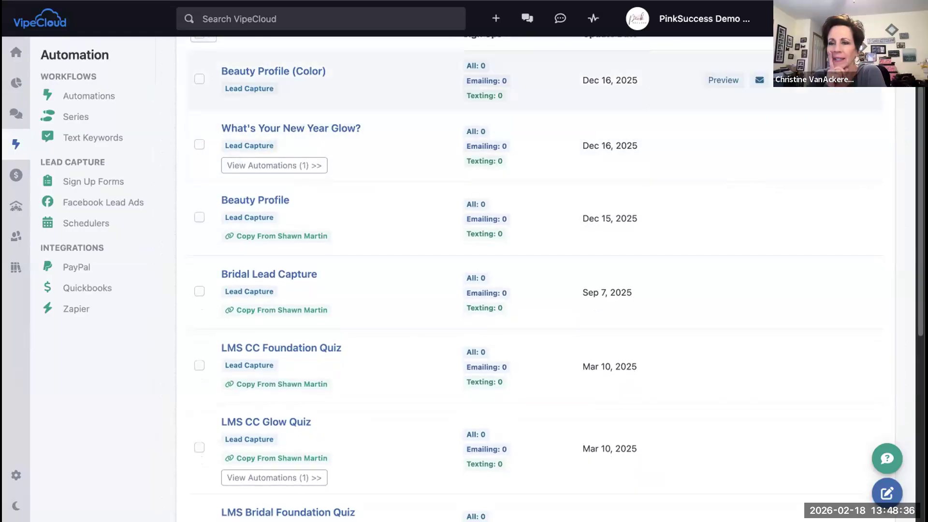
Step: Revisit the Pink Pop Up form fields and booking page, and go back from the confirmation form to the available time slots
click(367, 1)
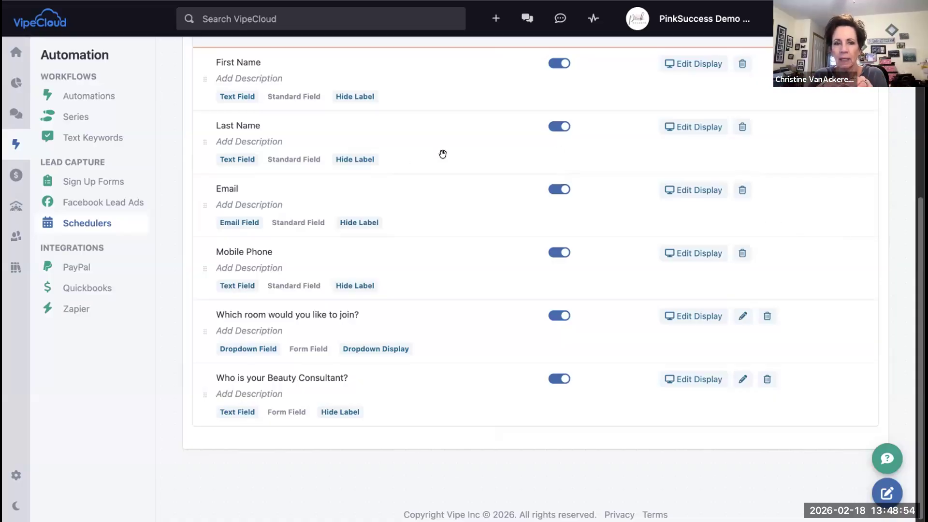
scroll(404, 163, up, 6)
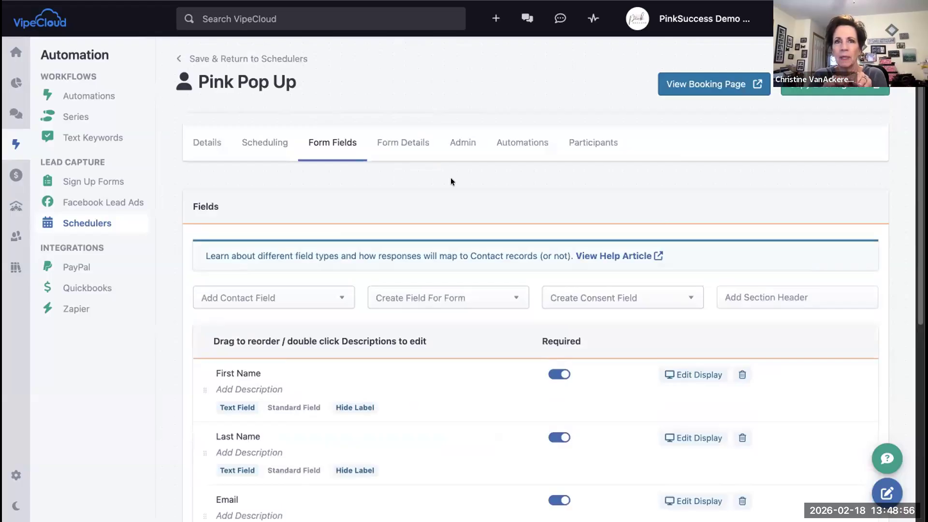
click(304, 0)
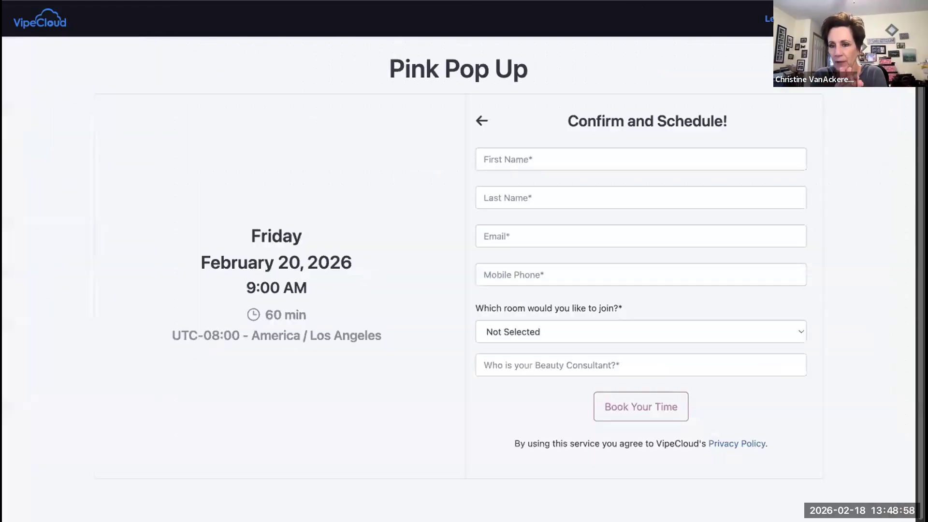
click(481, 121)
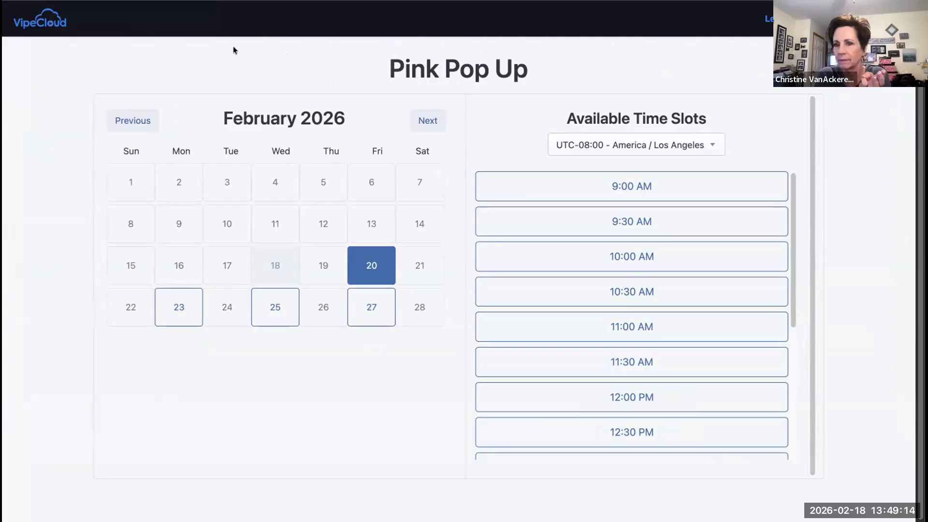
Step: Save the Pink Pop Up scheduler, return to the schedulers list and look over the scheduler cards
key(ctrl+shift+Tab)
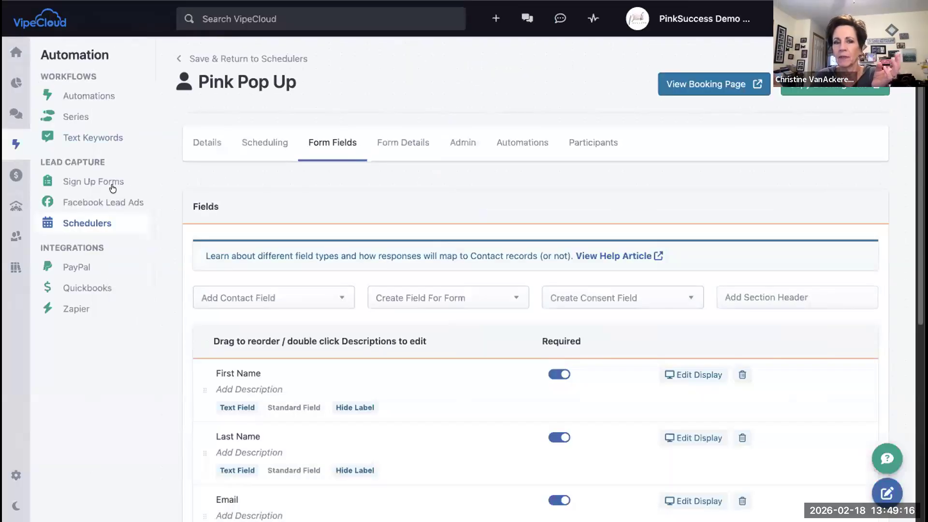
click(232, 59)
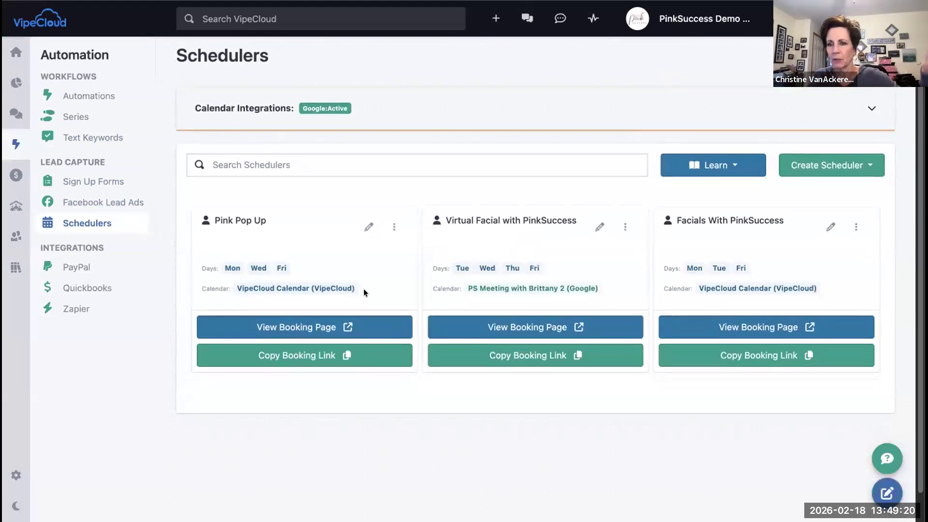
scroll(363, 287, down, 1)
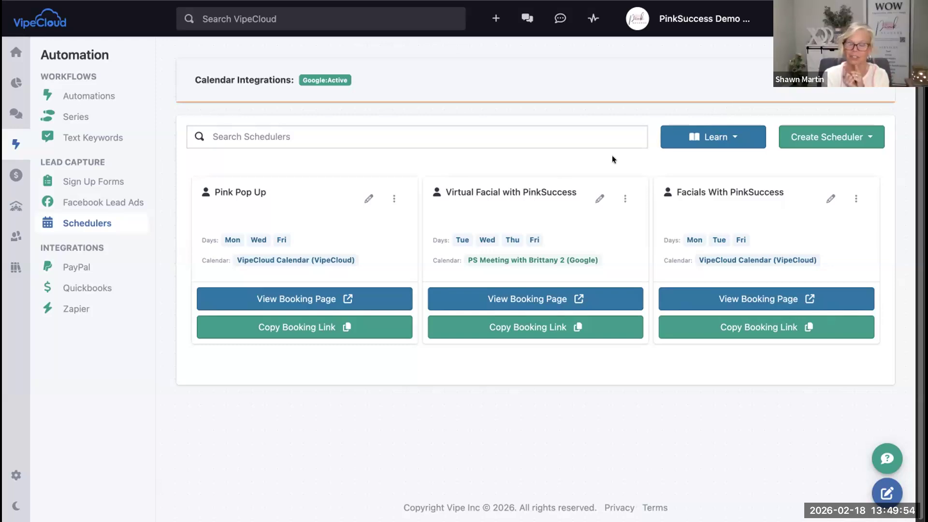
scroll(400, 231, up, 1)
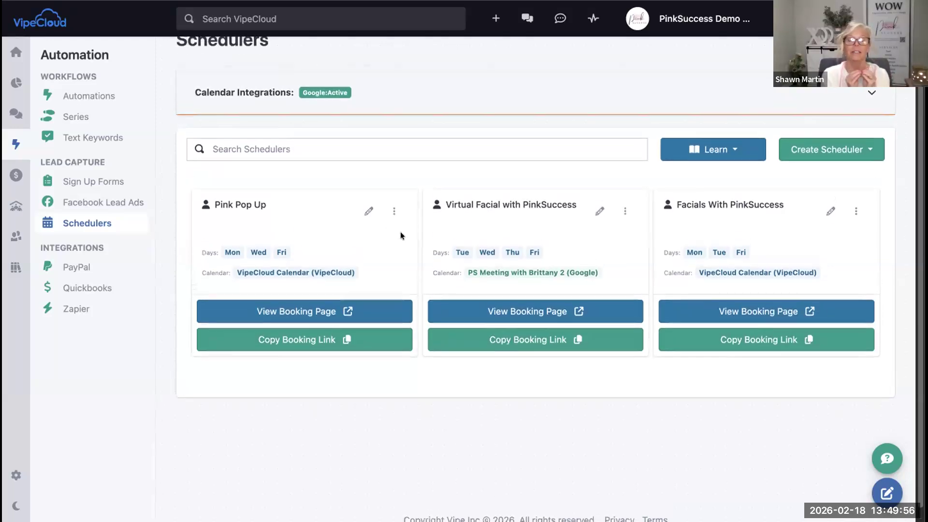
scroll(400, 231, up, 1)
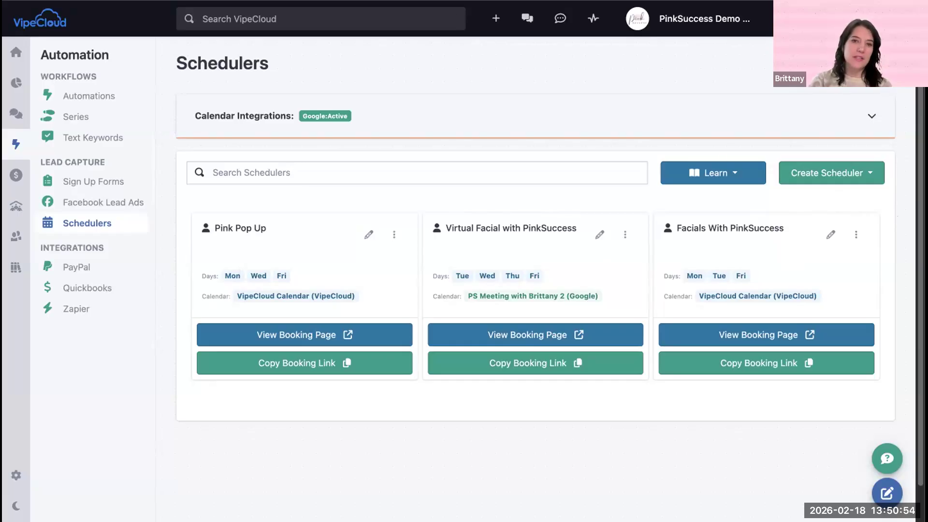
Step: Open the Beauty Profile (Color) sign-up form and generate a QR code for it
key(ctrl+shift+Tab)
scroll(358, 100, up, 4)
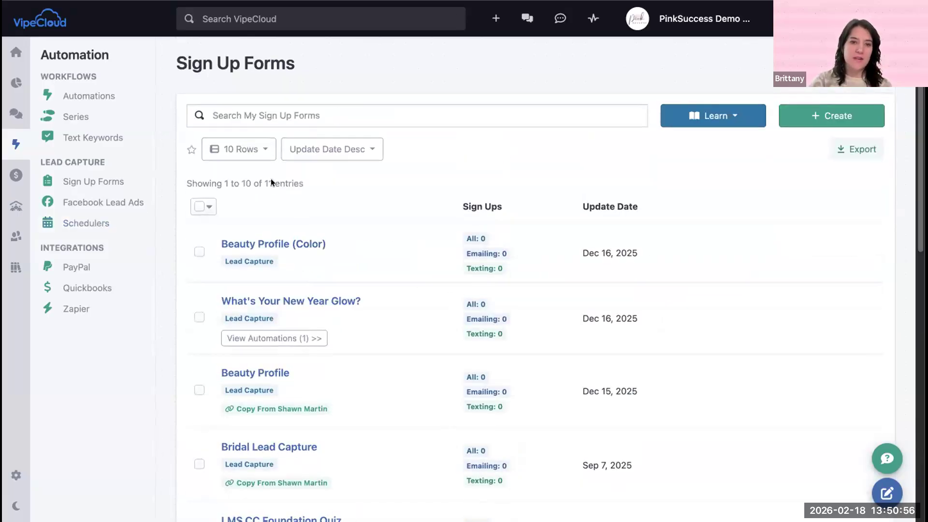
click(281, 243)
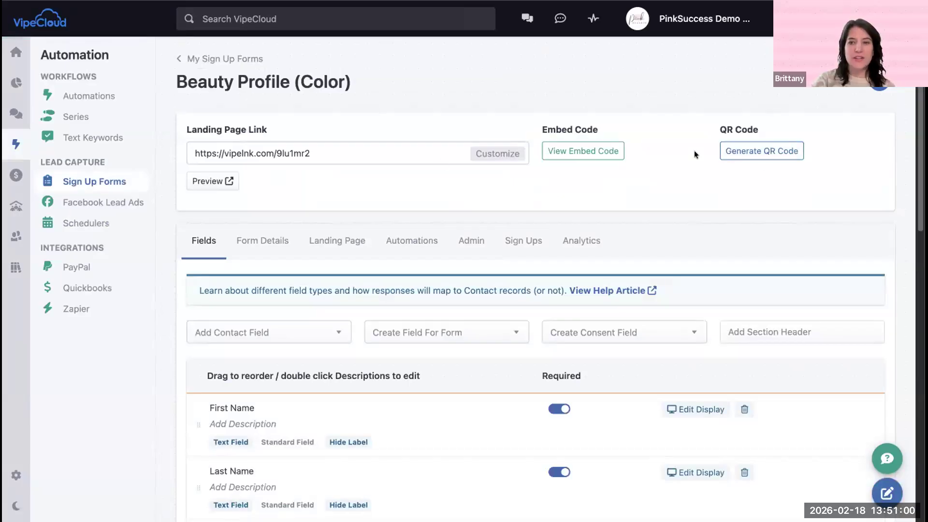
click(768, 150)
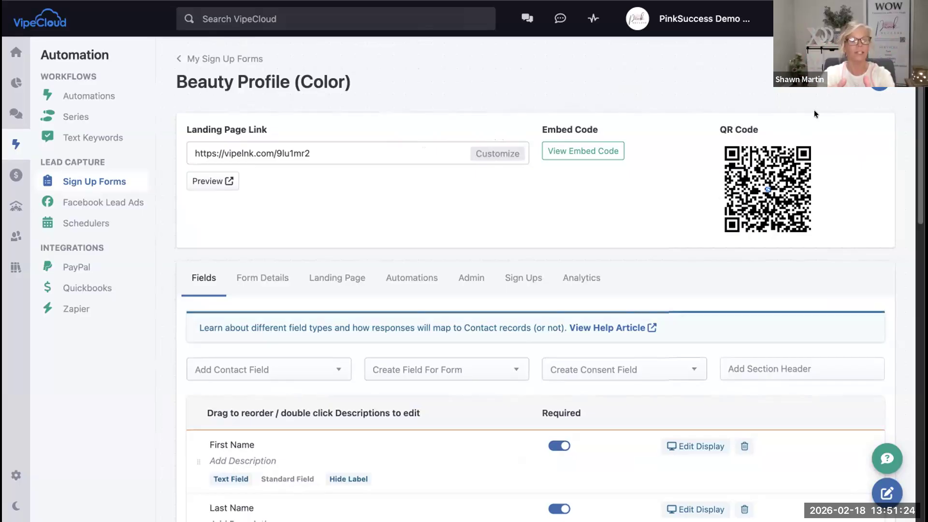
scroll(813, 109, down, 3)
scroll(814, 109, up, 1)
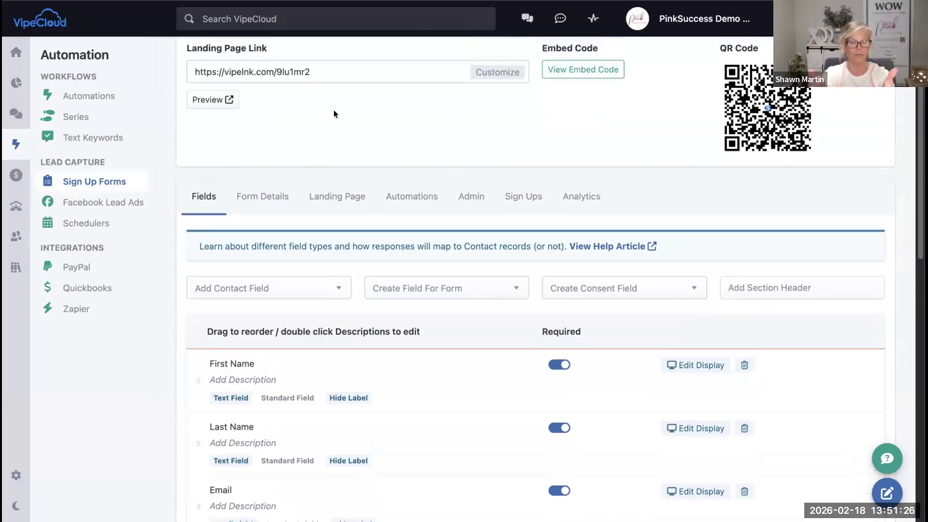
Step: Reopen the Beauty Profile (Color) form from the sign-up forms list and inspect its QR code's download option
click(121, 179)
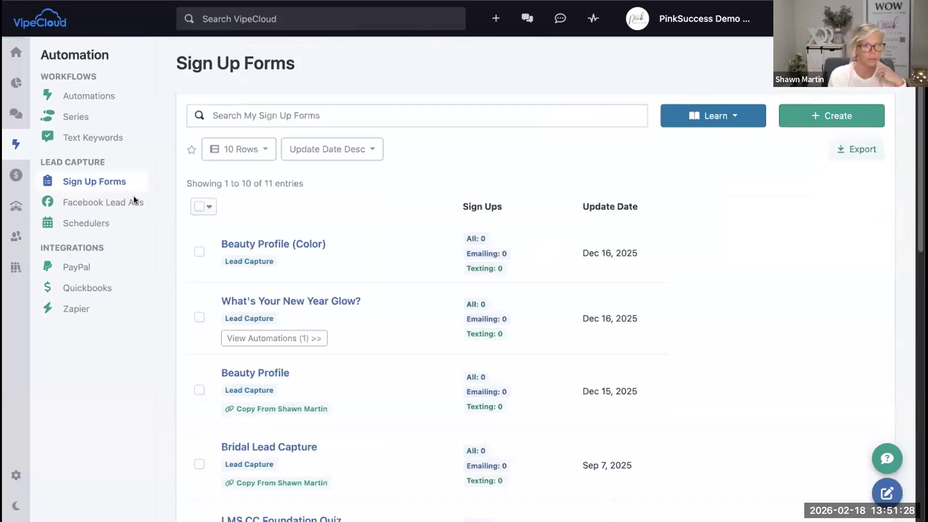
click(271, 245)
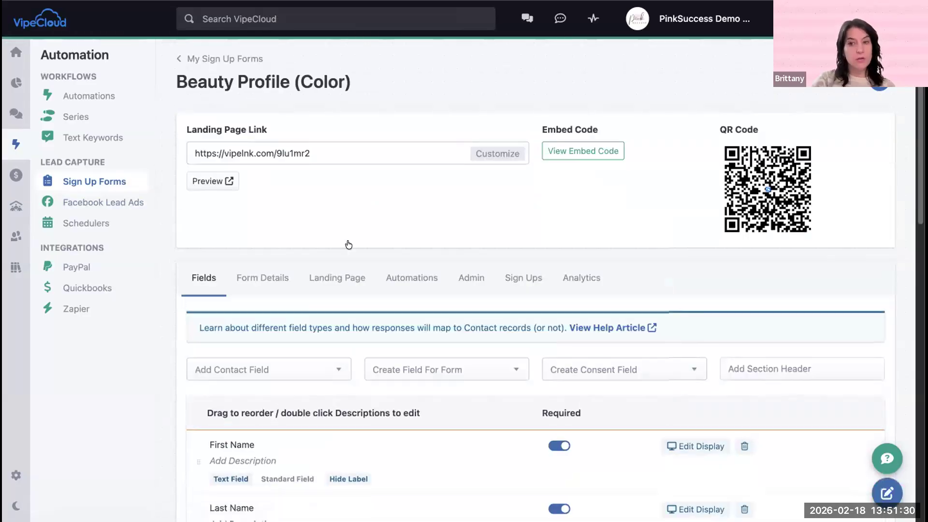
scroll(348, 245, down, 2)
mouse_move(735, 117)
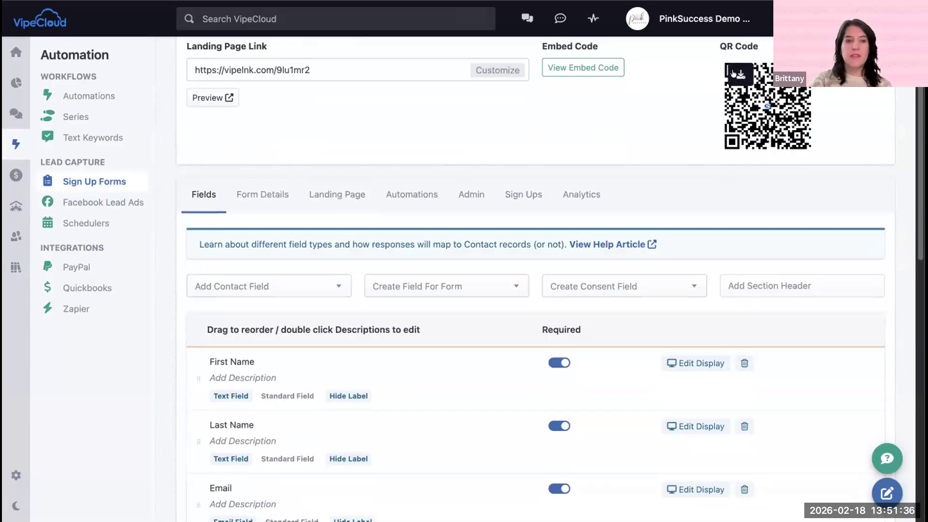
Step: Open the QR Codes section of the Library and look through the saved codes down to Beauty Profile (Color)
scroll(459, 165, up, 1)
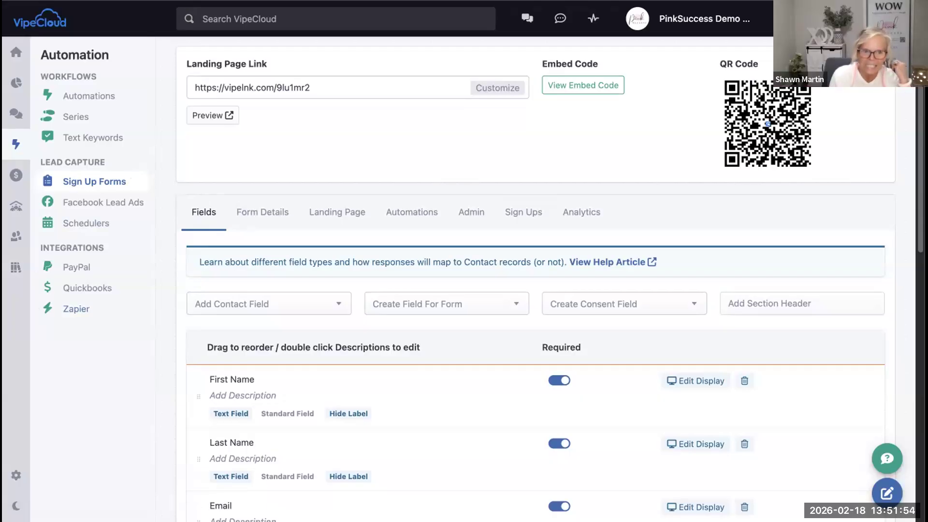
click(14, 240)
click(14, 268)
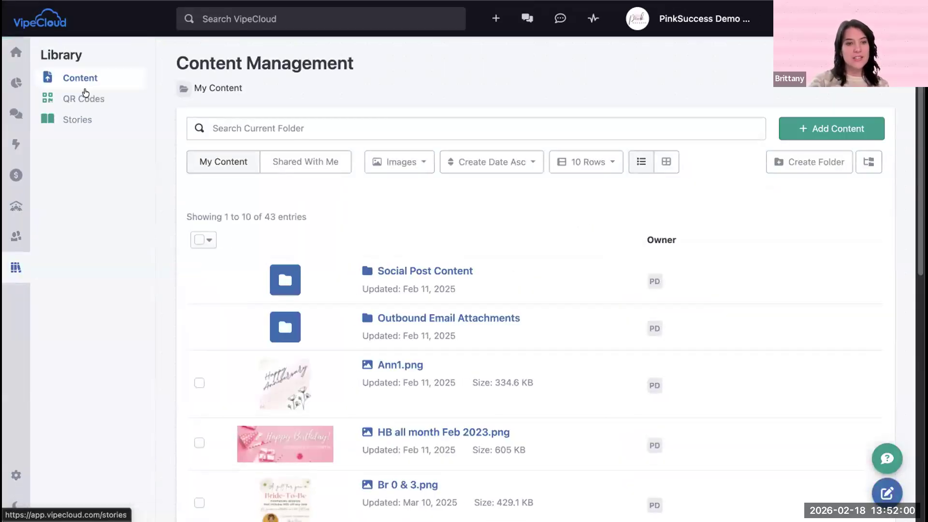
click(84, 96)
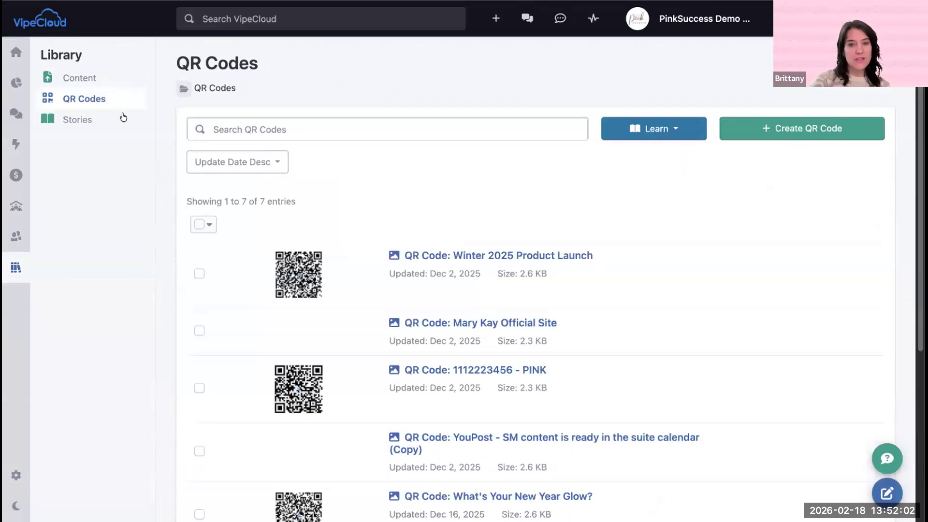
scroll(426, 283, down, 5)
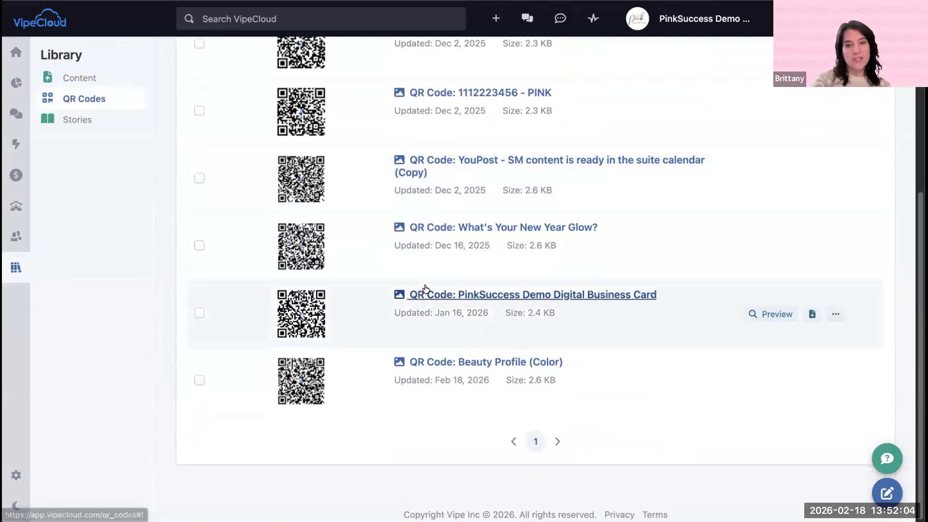
scroll(425, 290, up, 5)
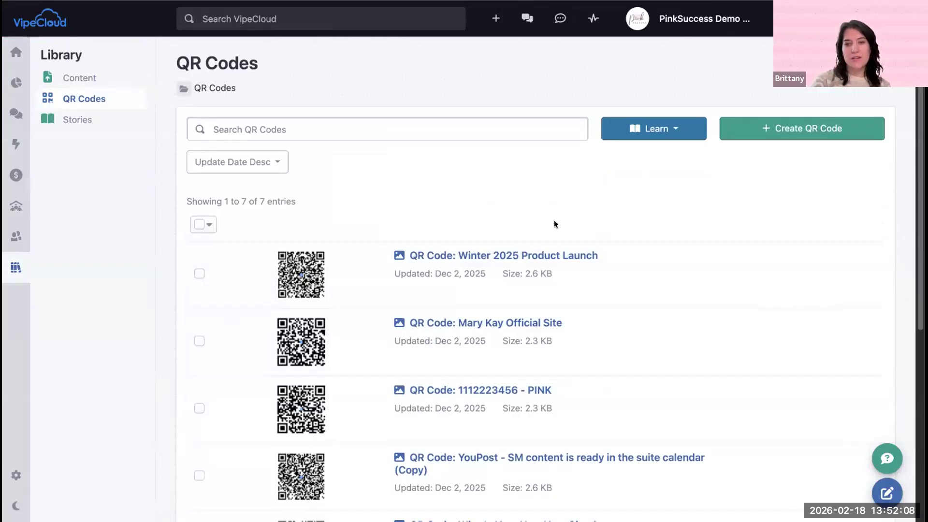
Step: Start a new QR code, review the sign-up form, community, custom URL, email and SMS actions, and return to the schedulers list
click(772, 124)
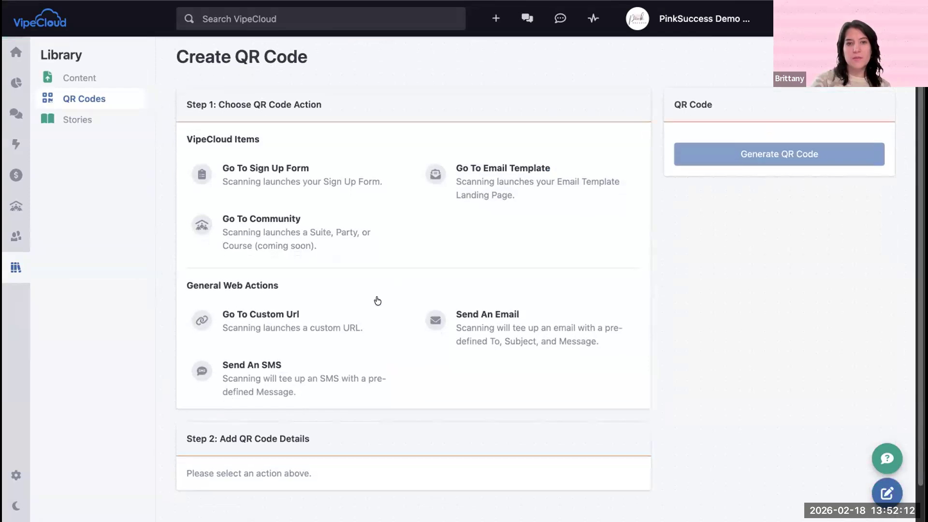
scroll(376, 299, down, 2)
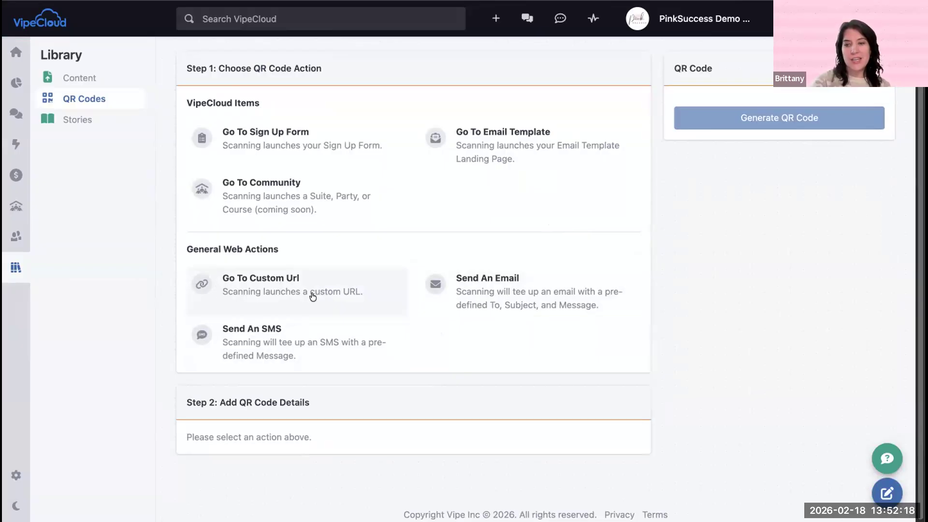
scroll(393, 305, up, 2)
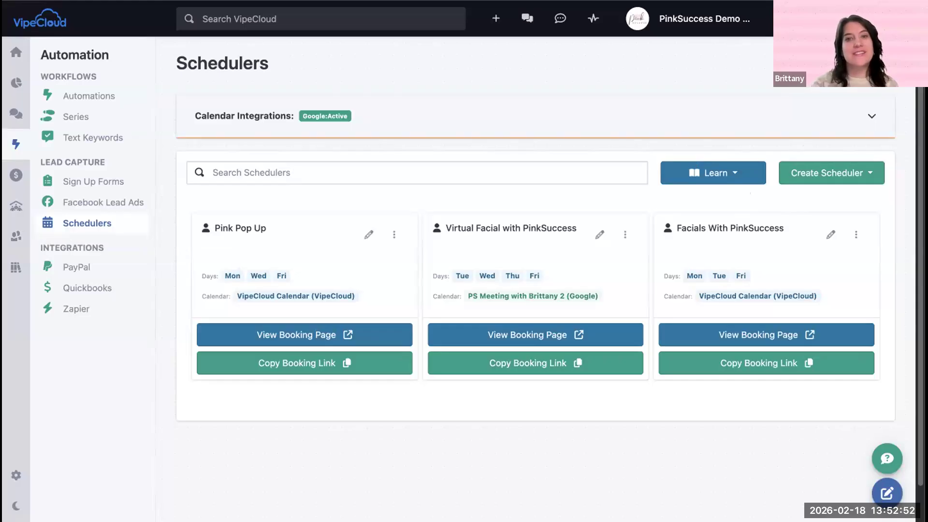
mouse_move(290, 0)
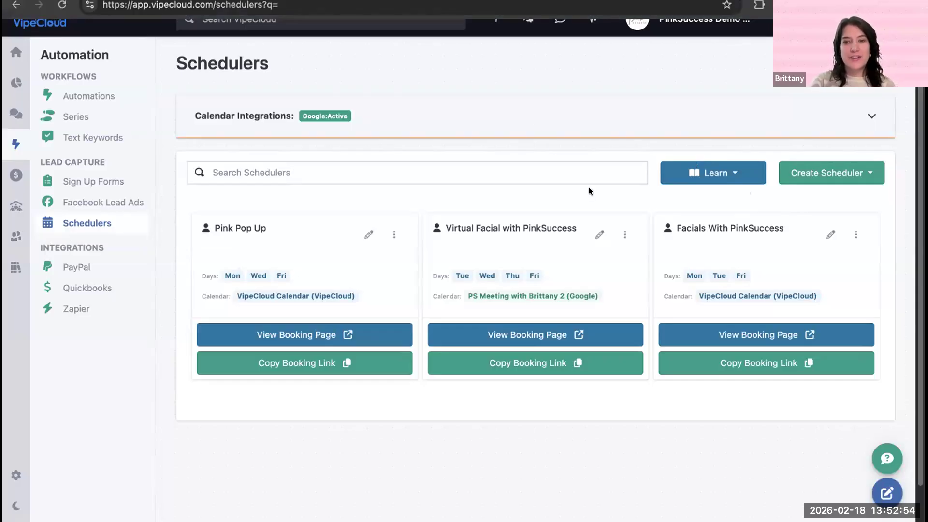